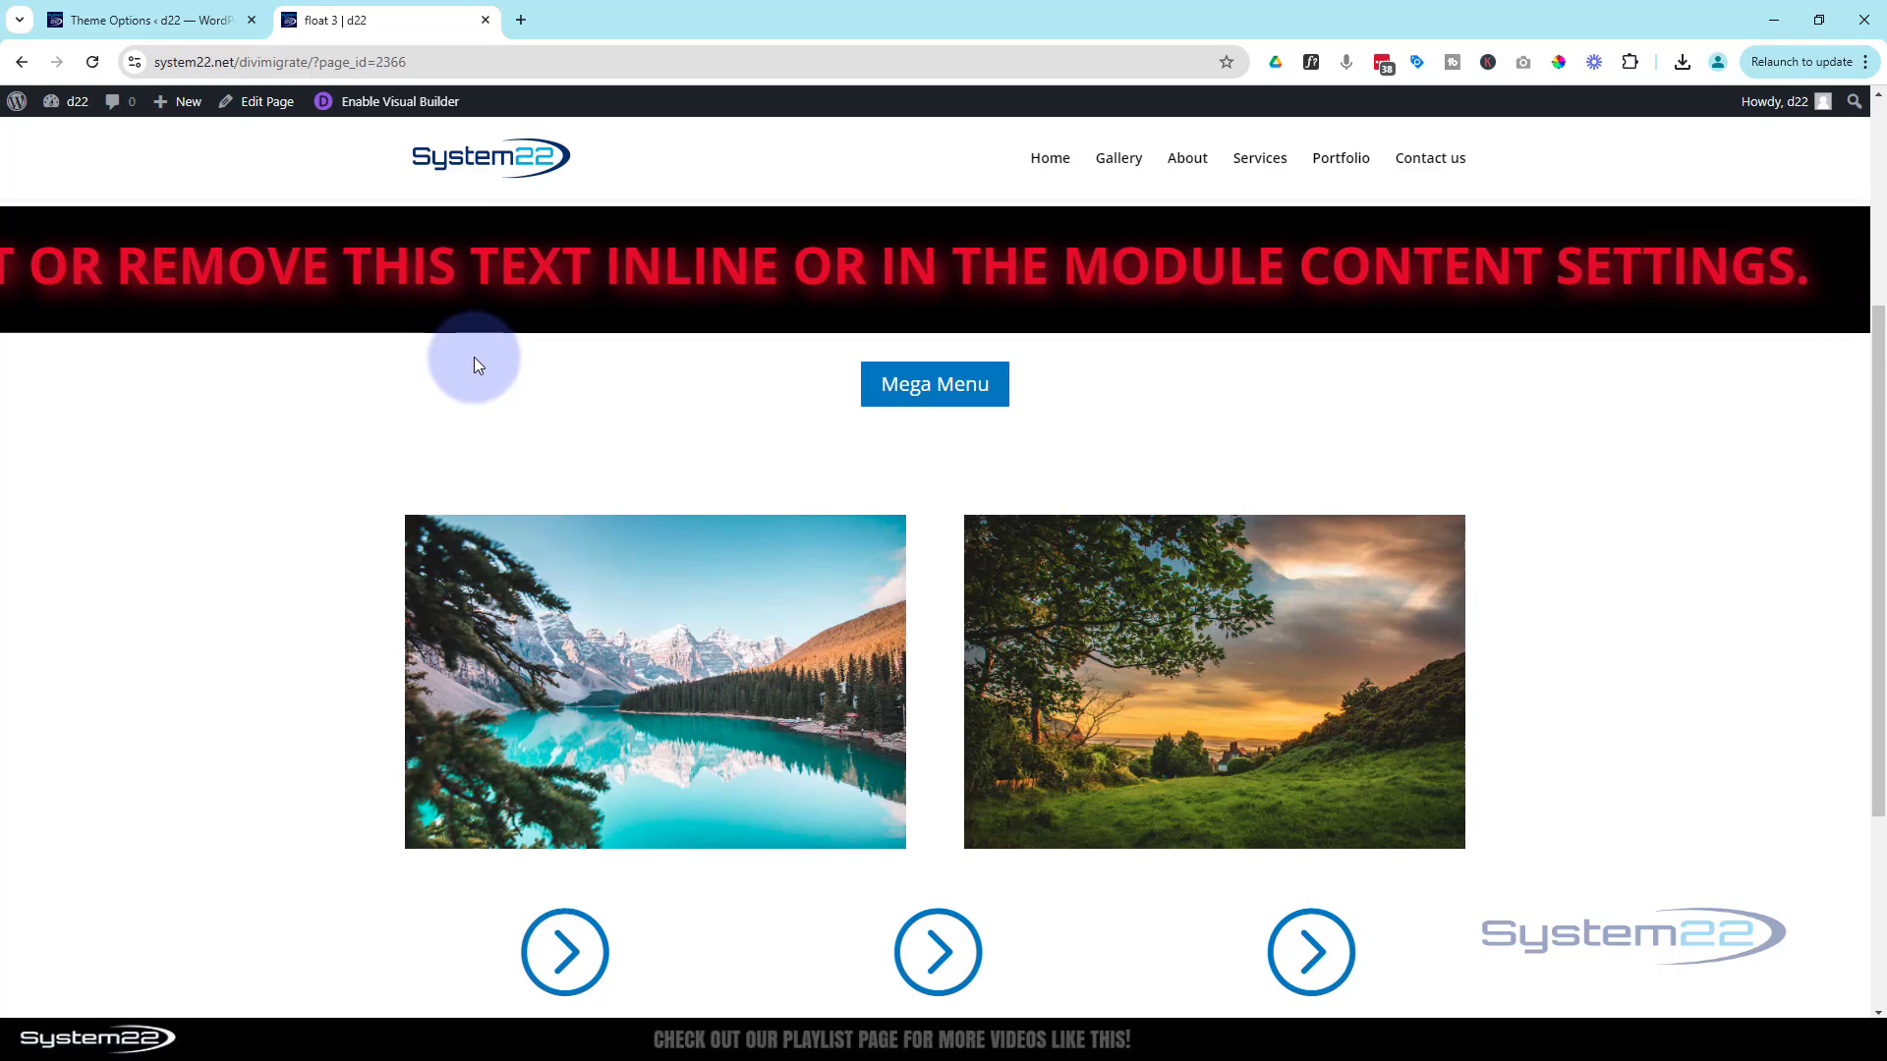
Step: Open the page in the Visual Builder and delete the black section with the scrolling red text
left_click(391, 102)
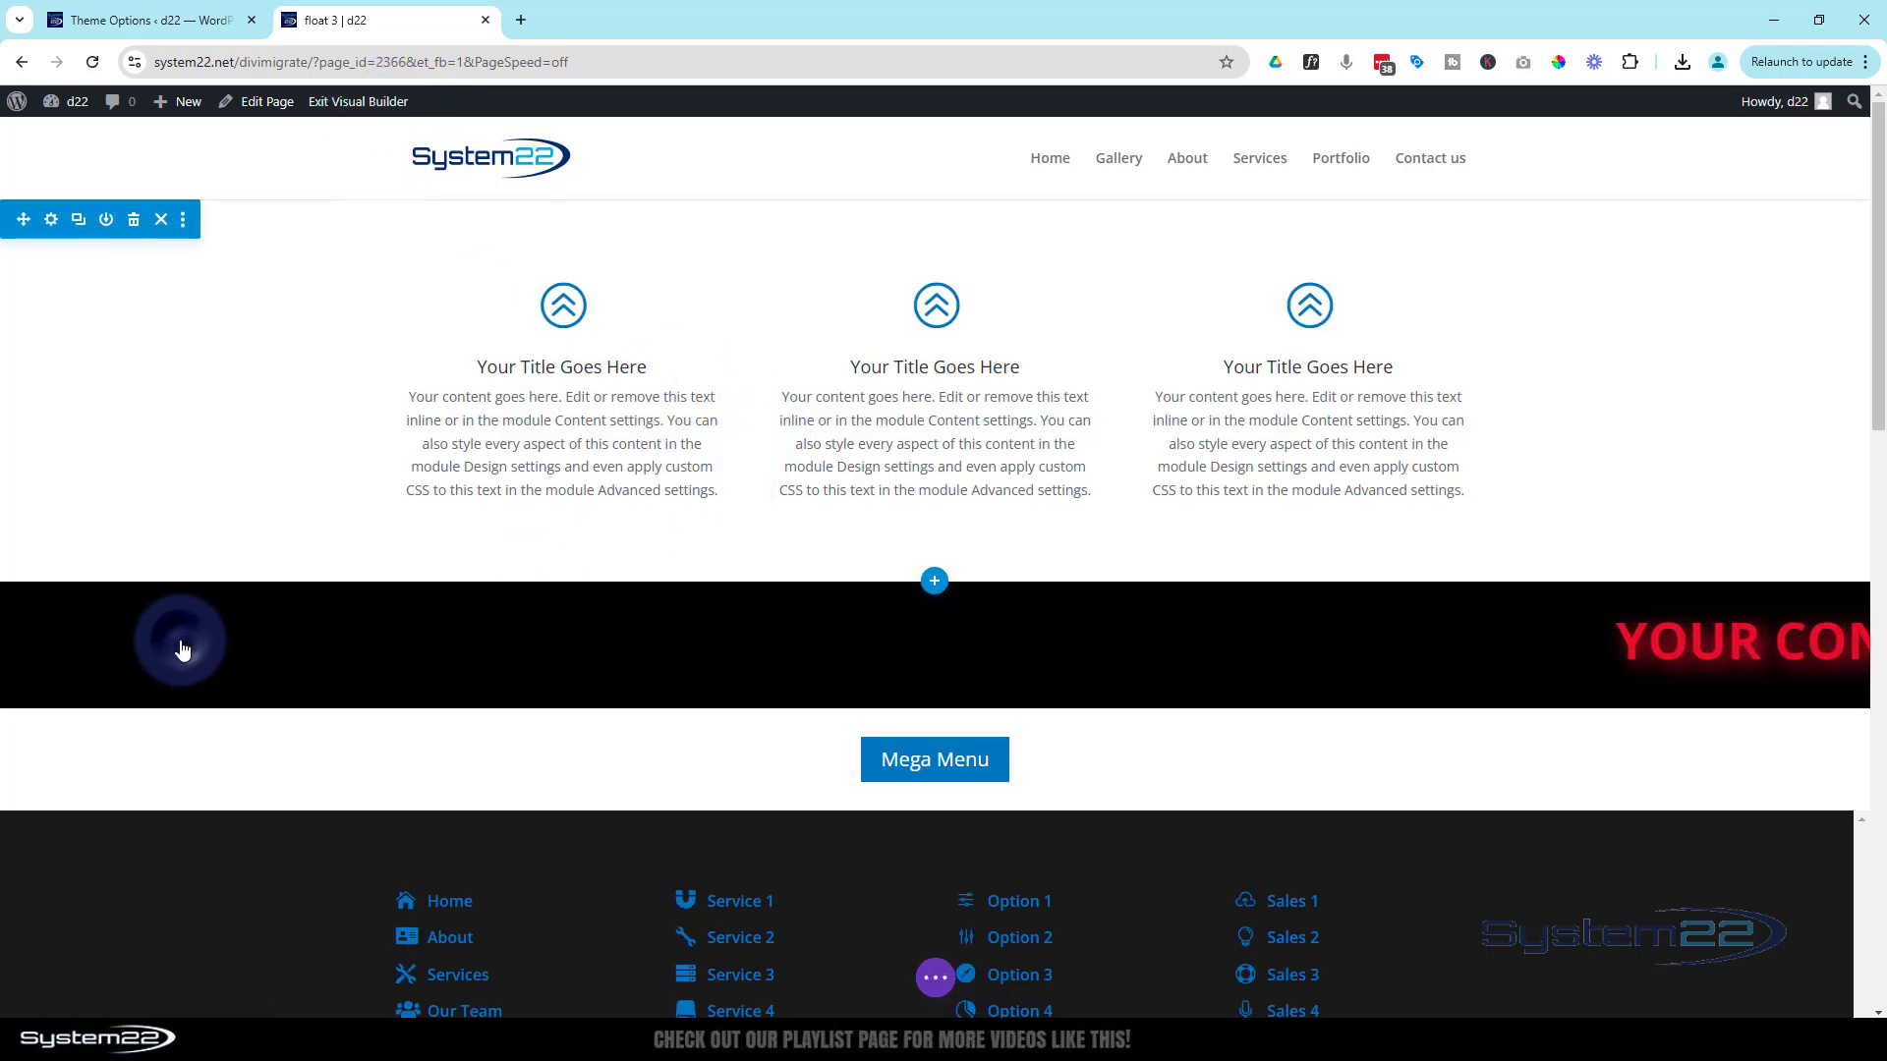
mouse_move(183, 651)
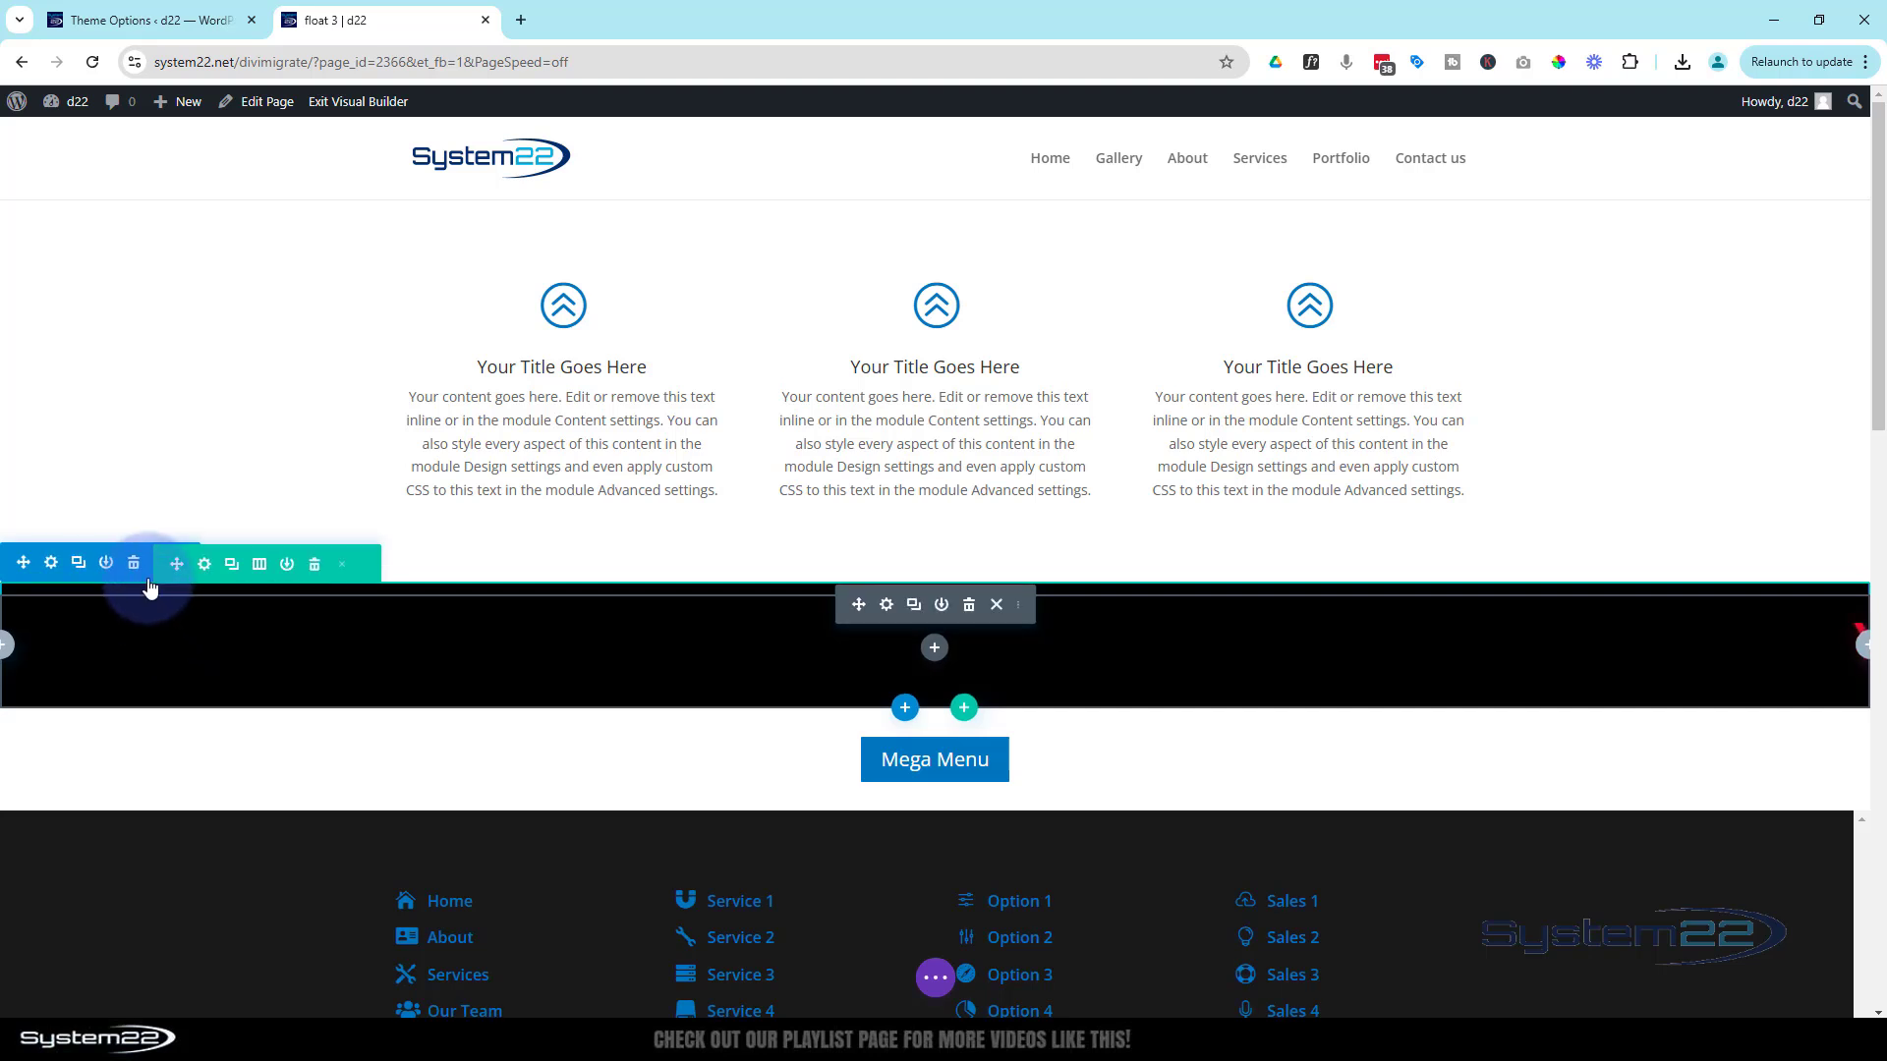
left_click(134, 567)
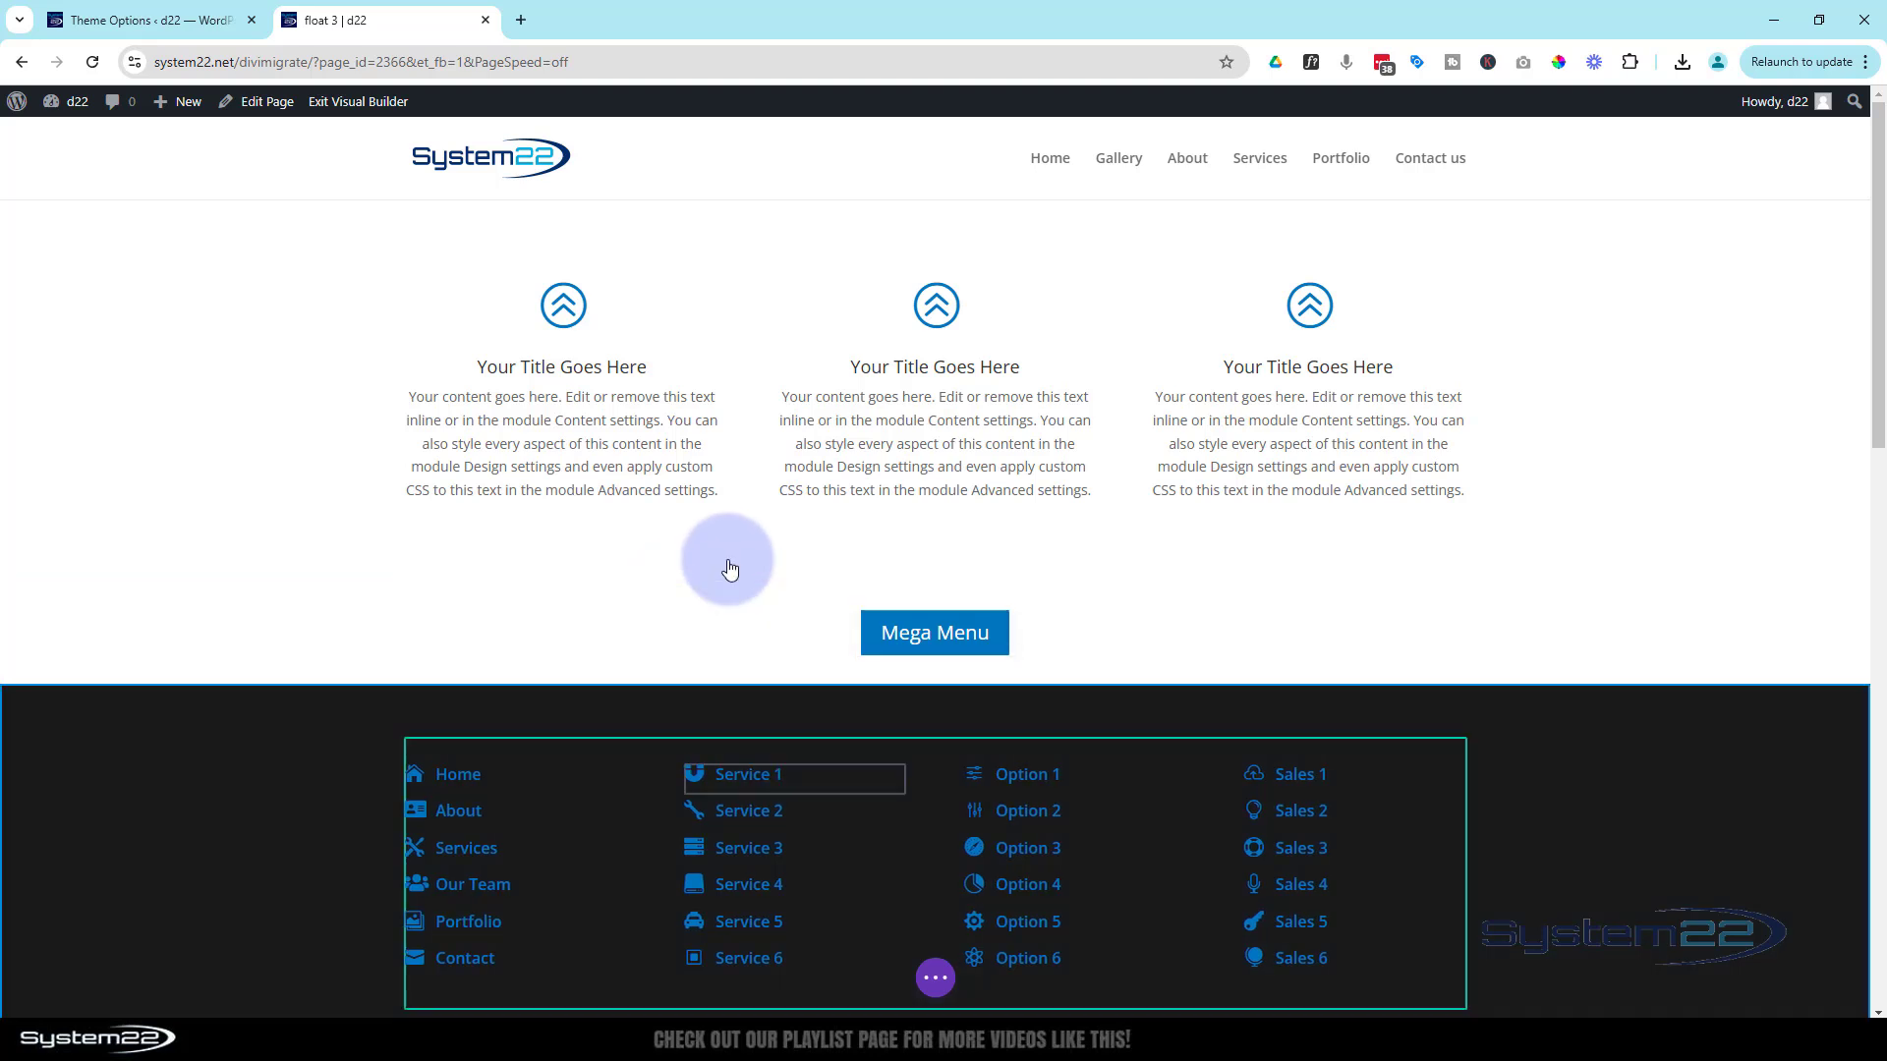
Step: Insert a regular section below the three blurbs, with a single-column row containing a Text module
left_click(938, 554)
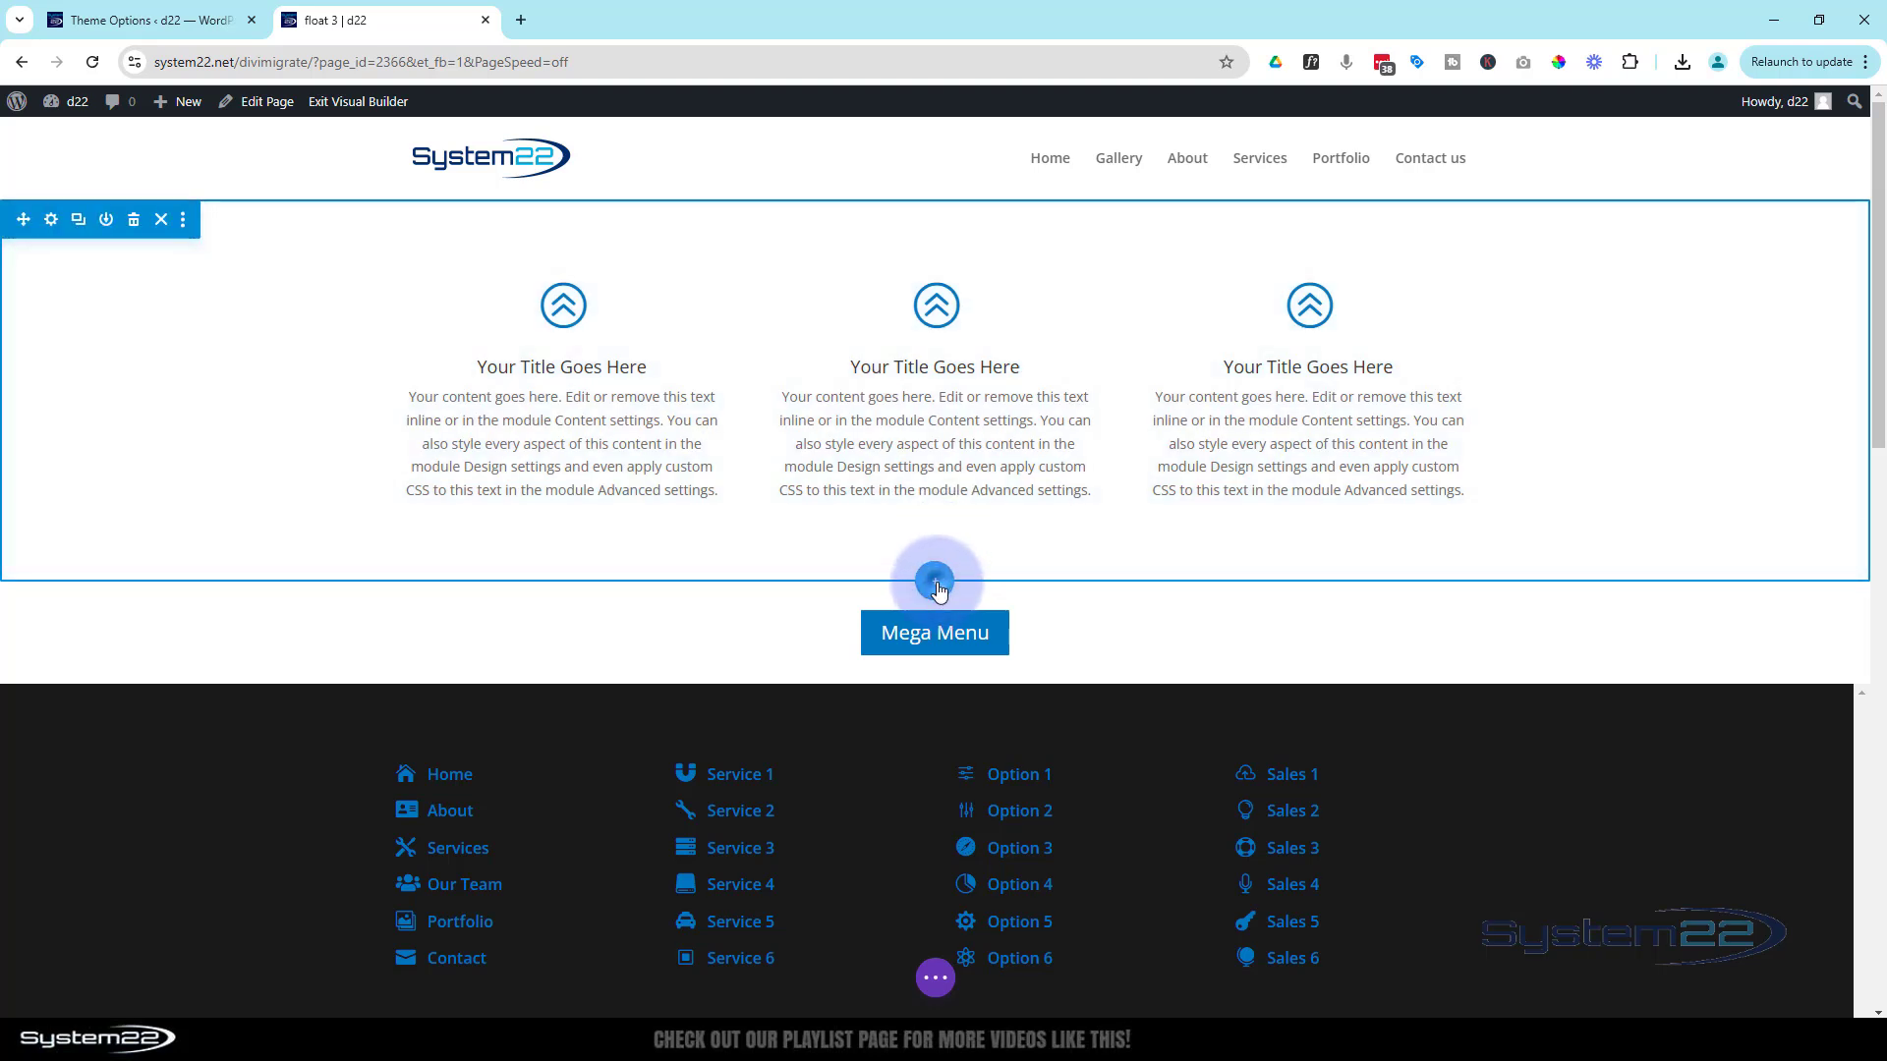
left_click(937, 584)
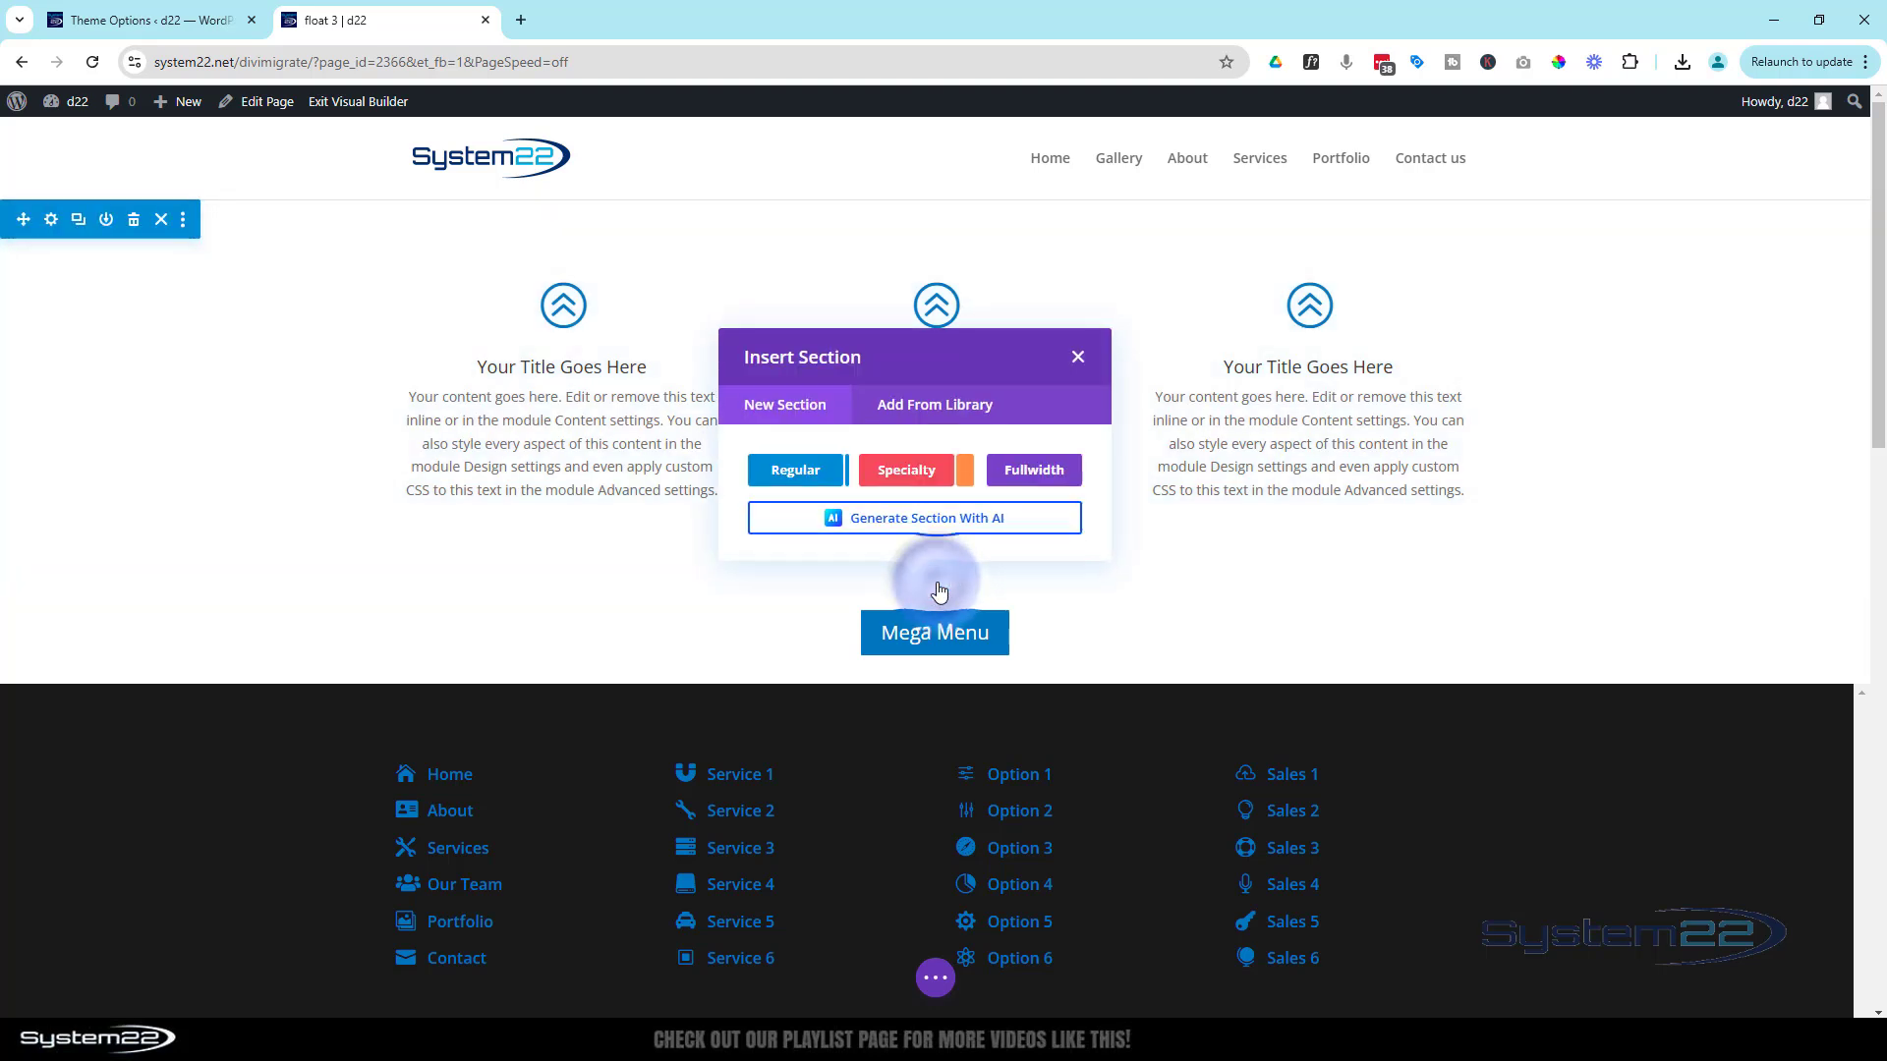
left_click(809, 476)
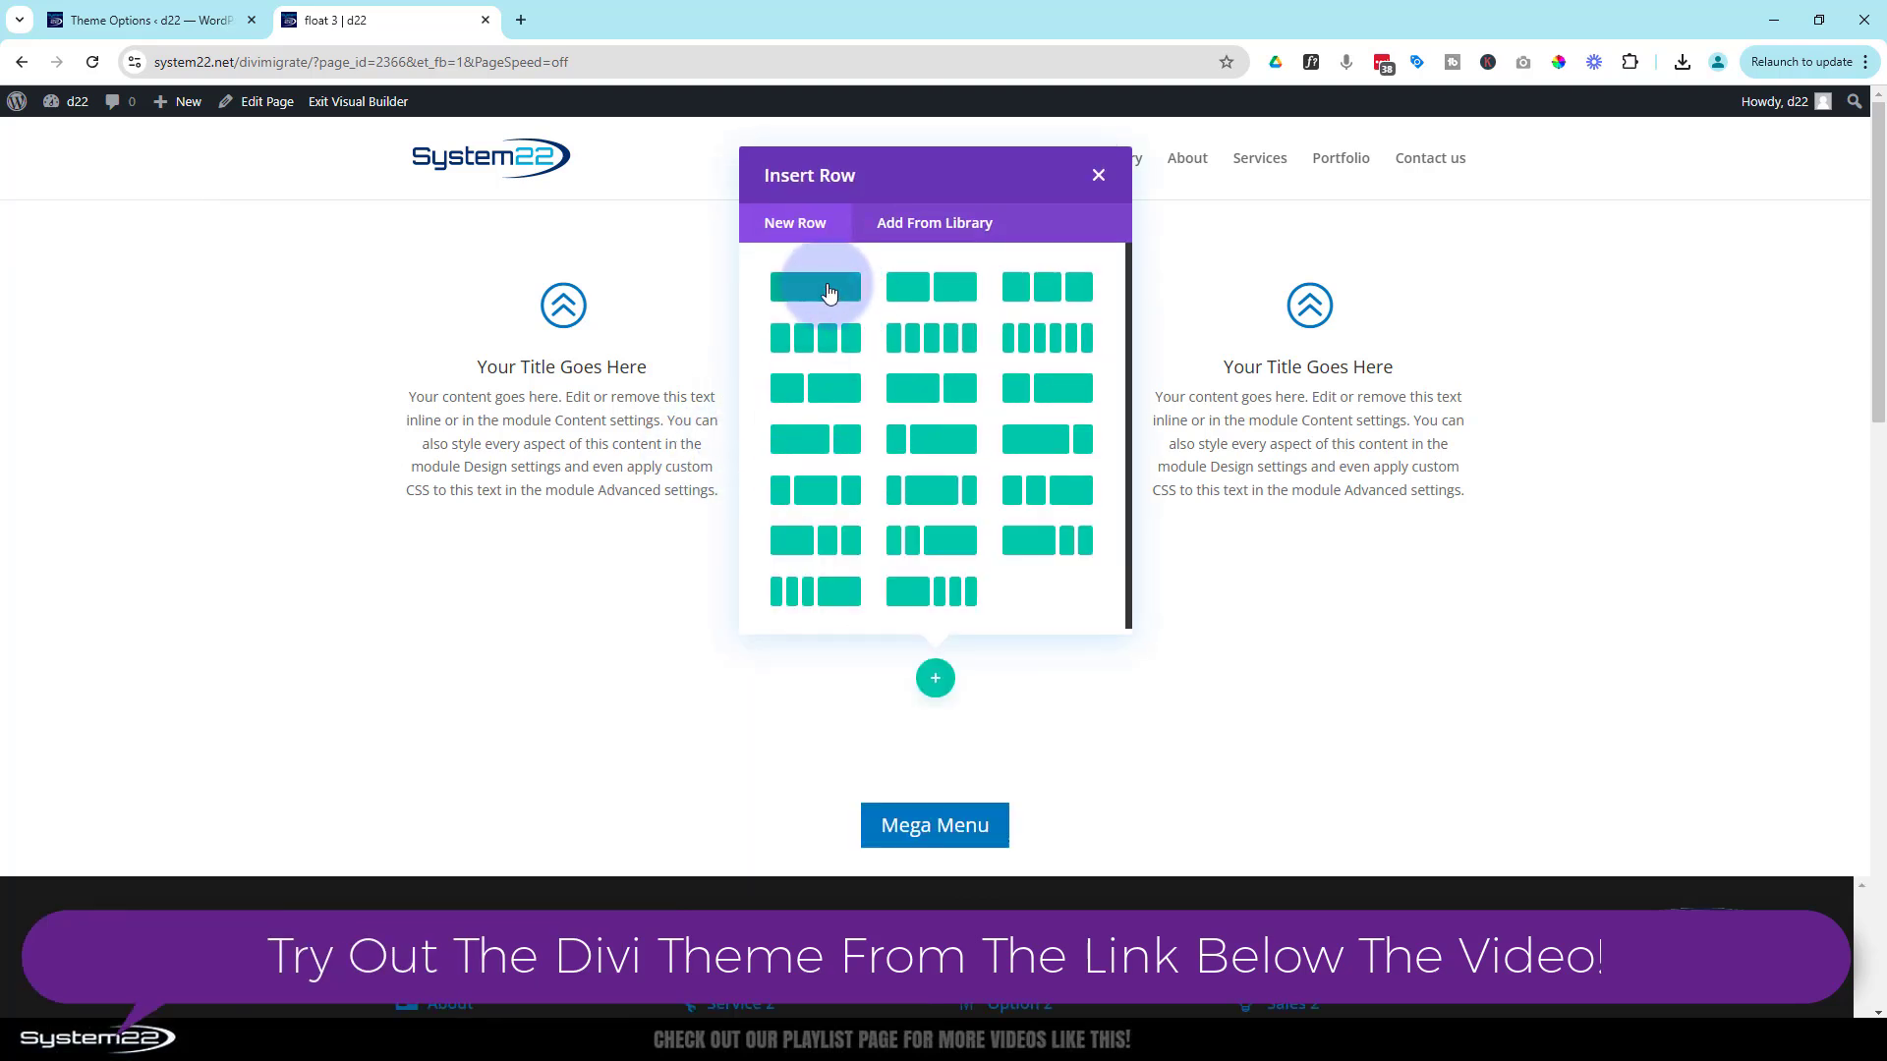
left_click(830, 293)
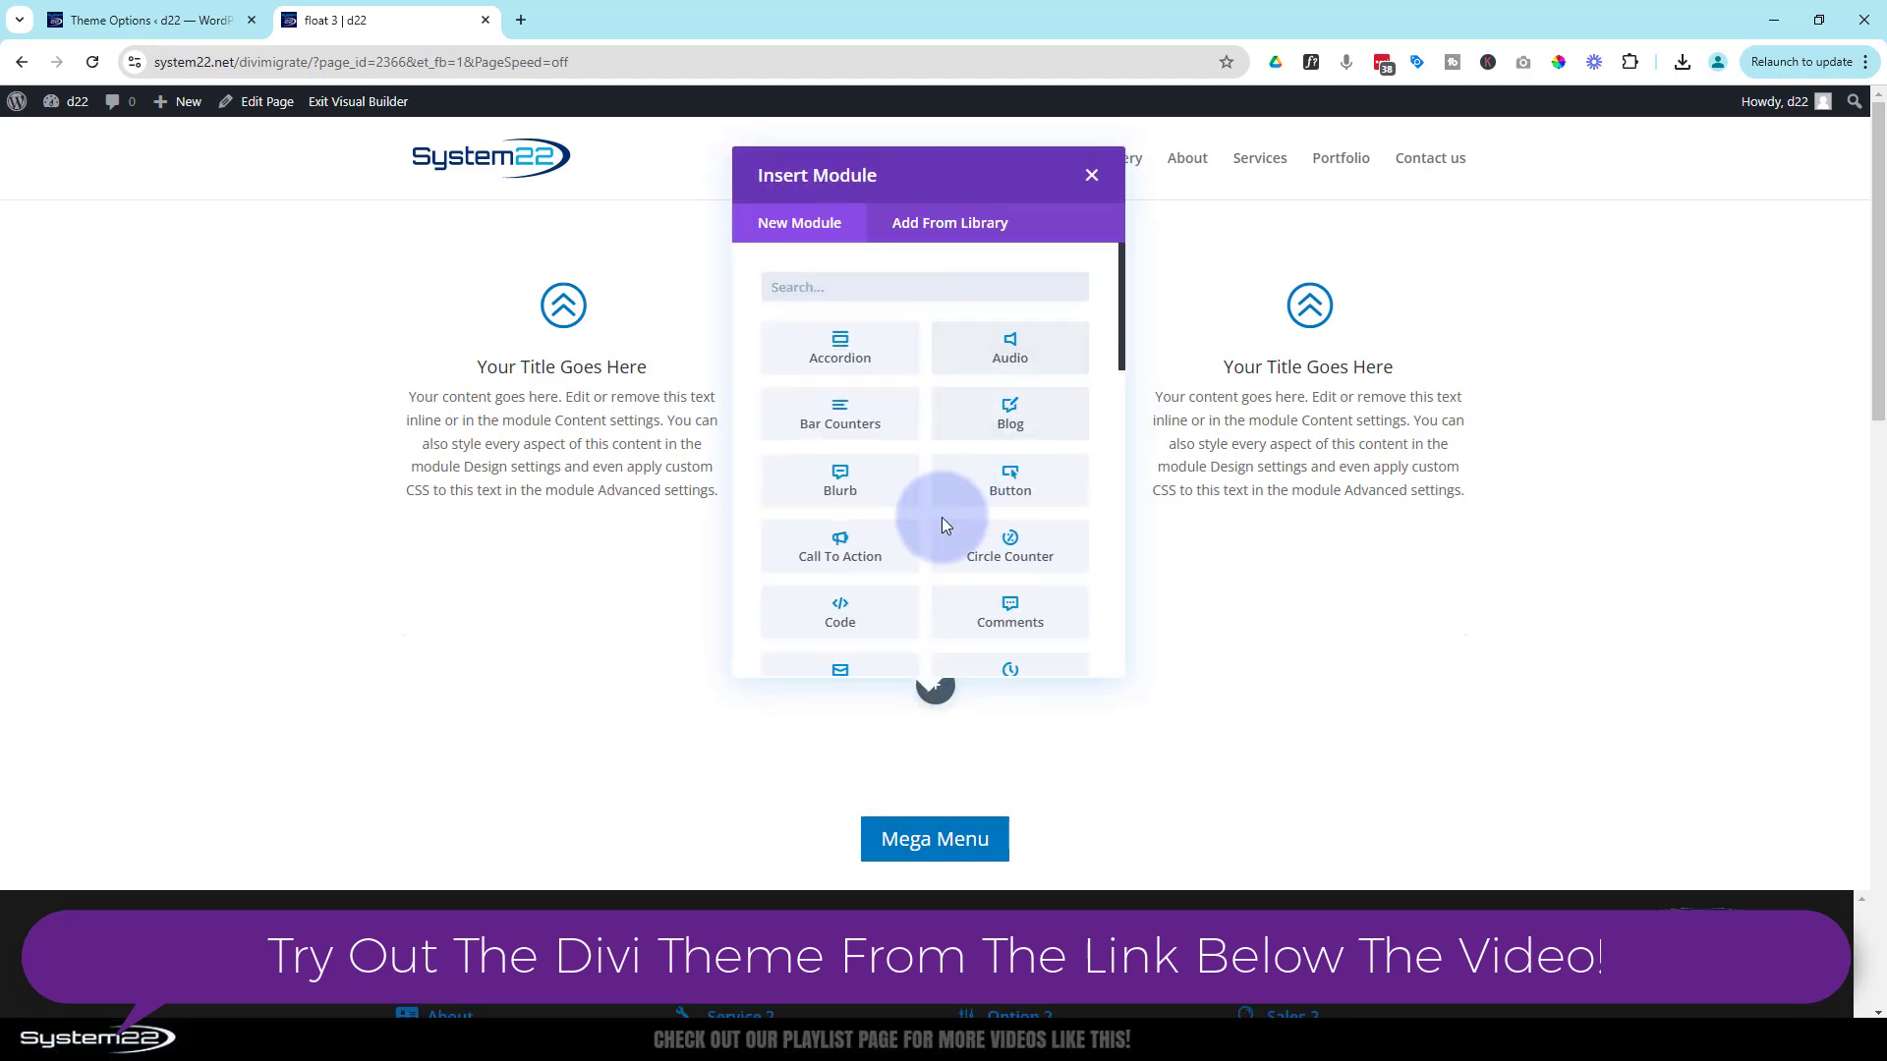
scroll(928, 528, "down", 10)
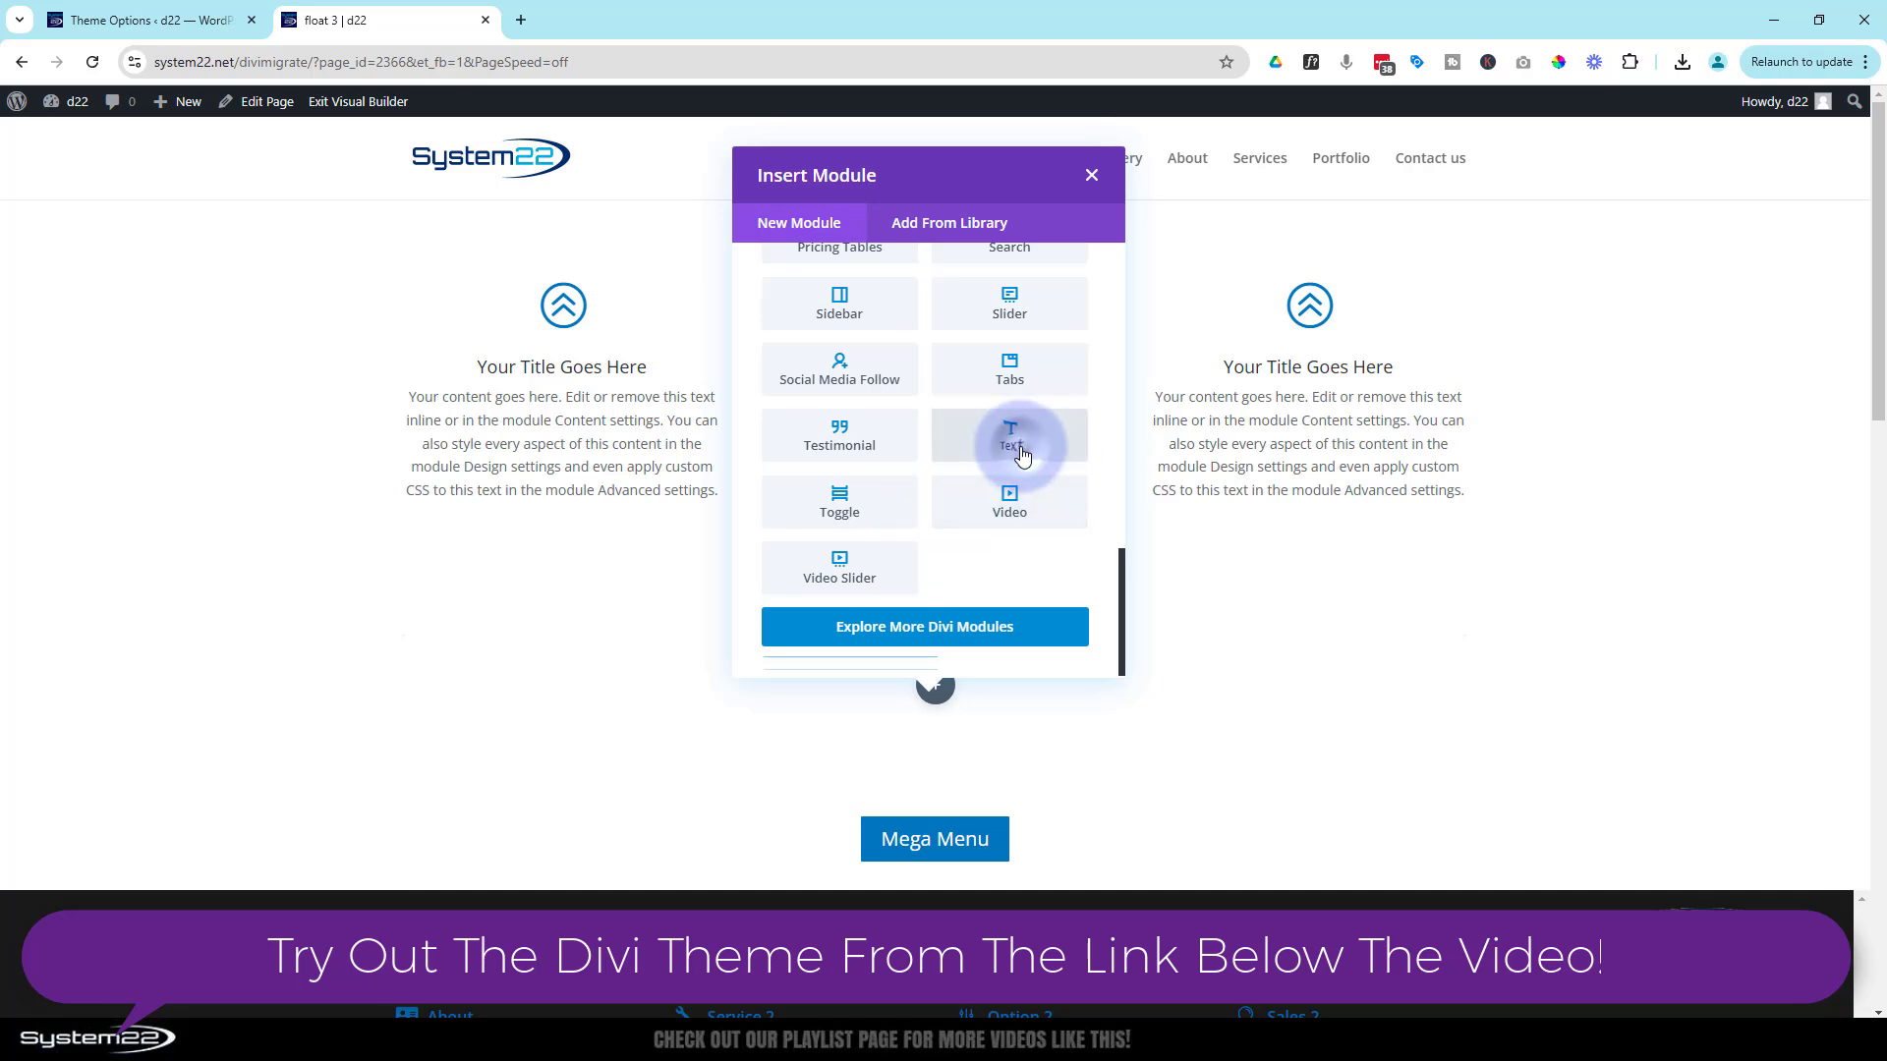
left_click(1022, 454)
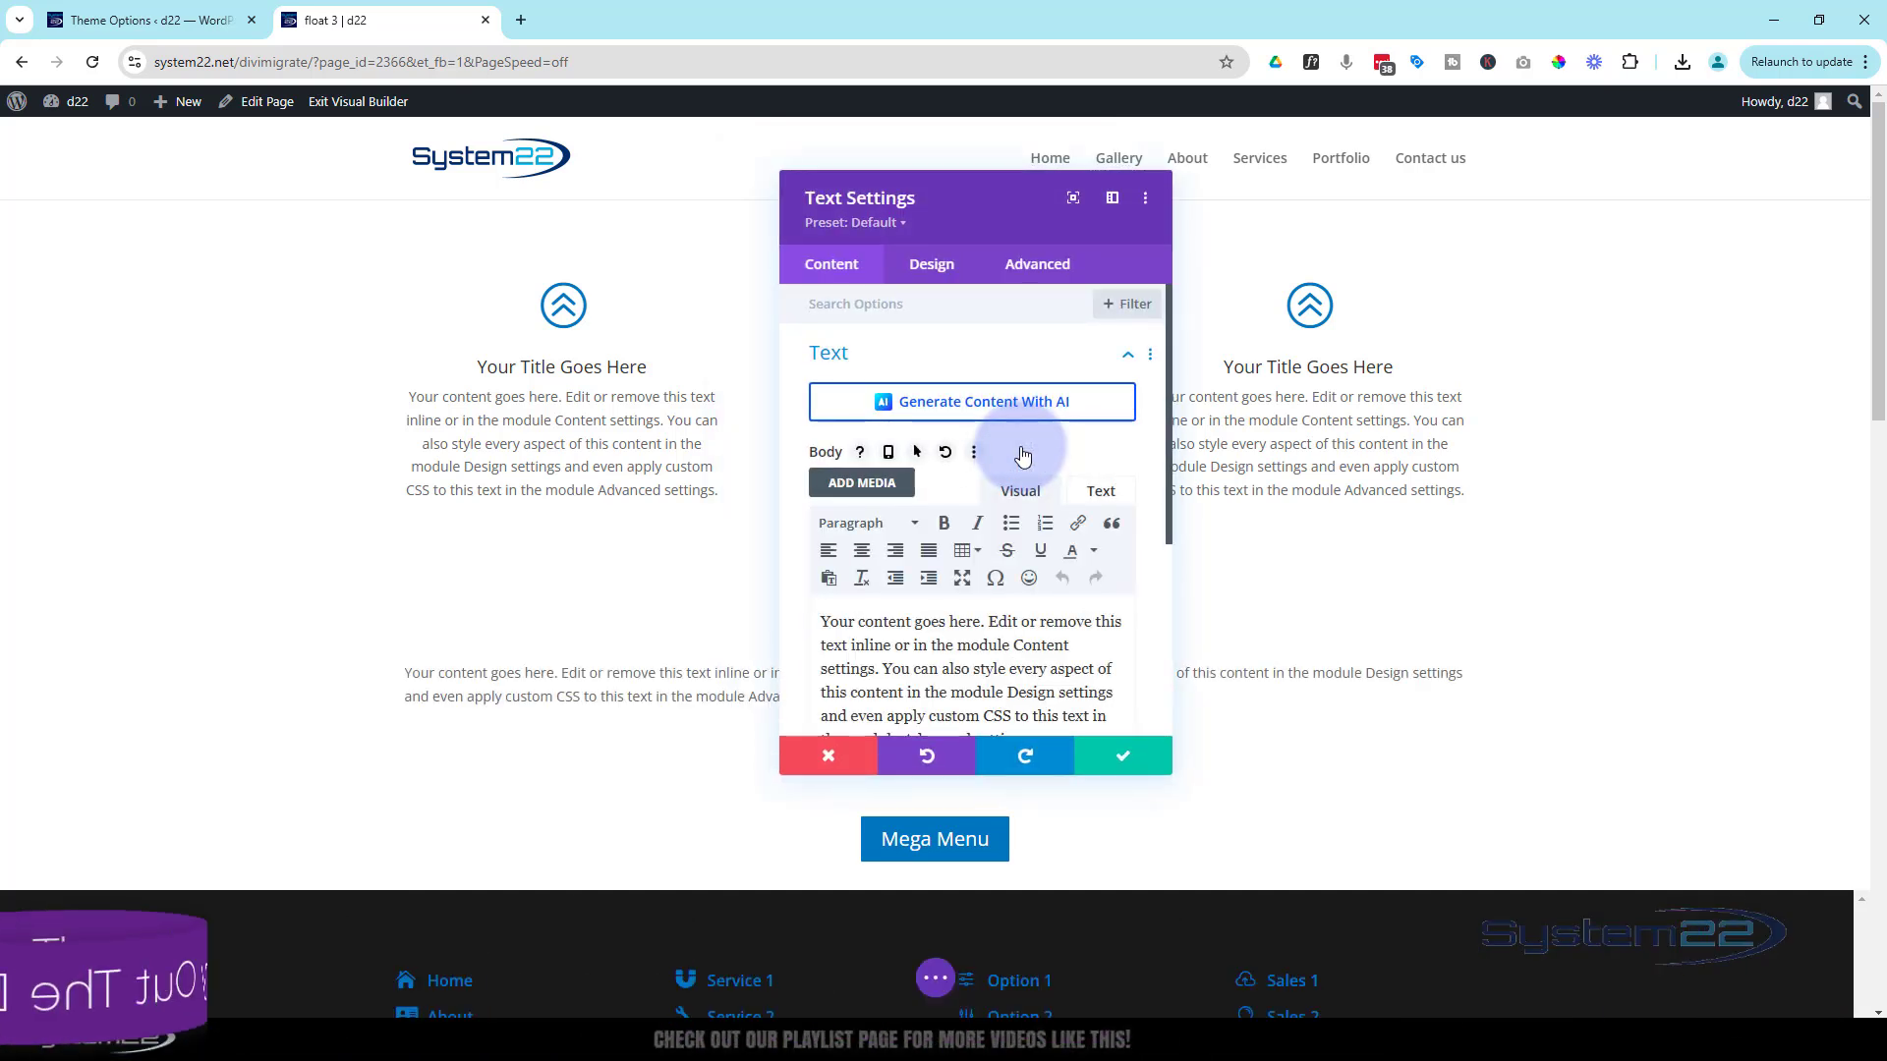
Step: Shorten the body text by removing everything from "You can also style every aspect" onward, and save the Text module
scroll(1044, 529, "down", 1)
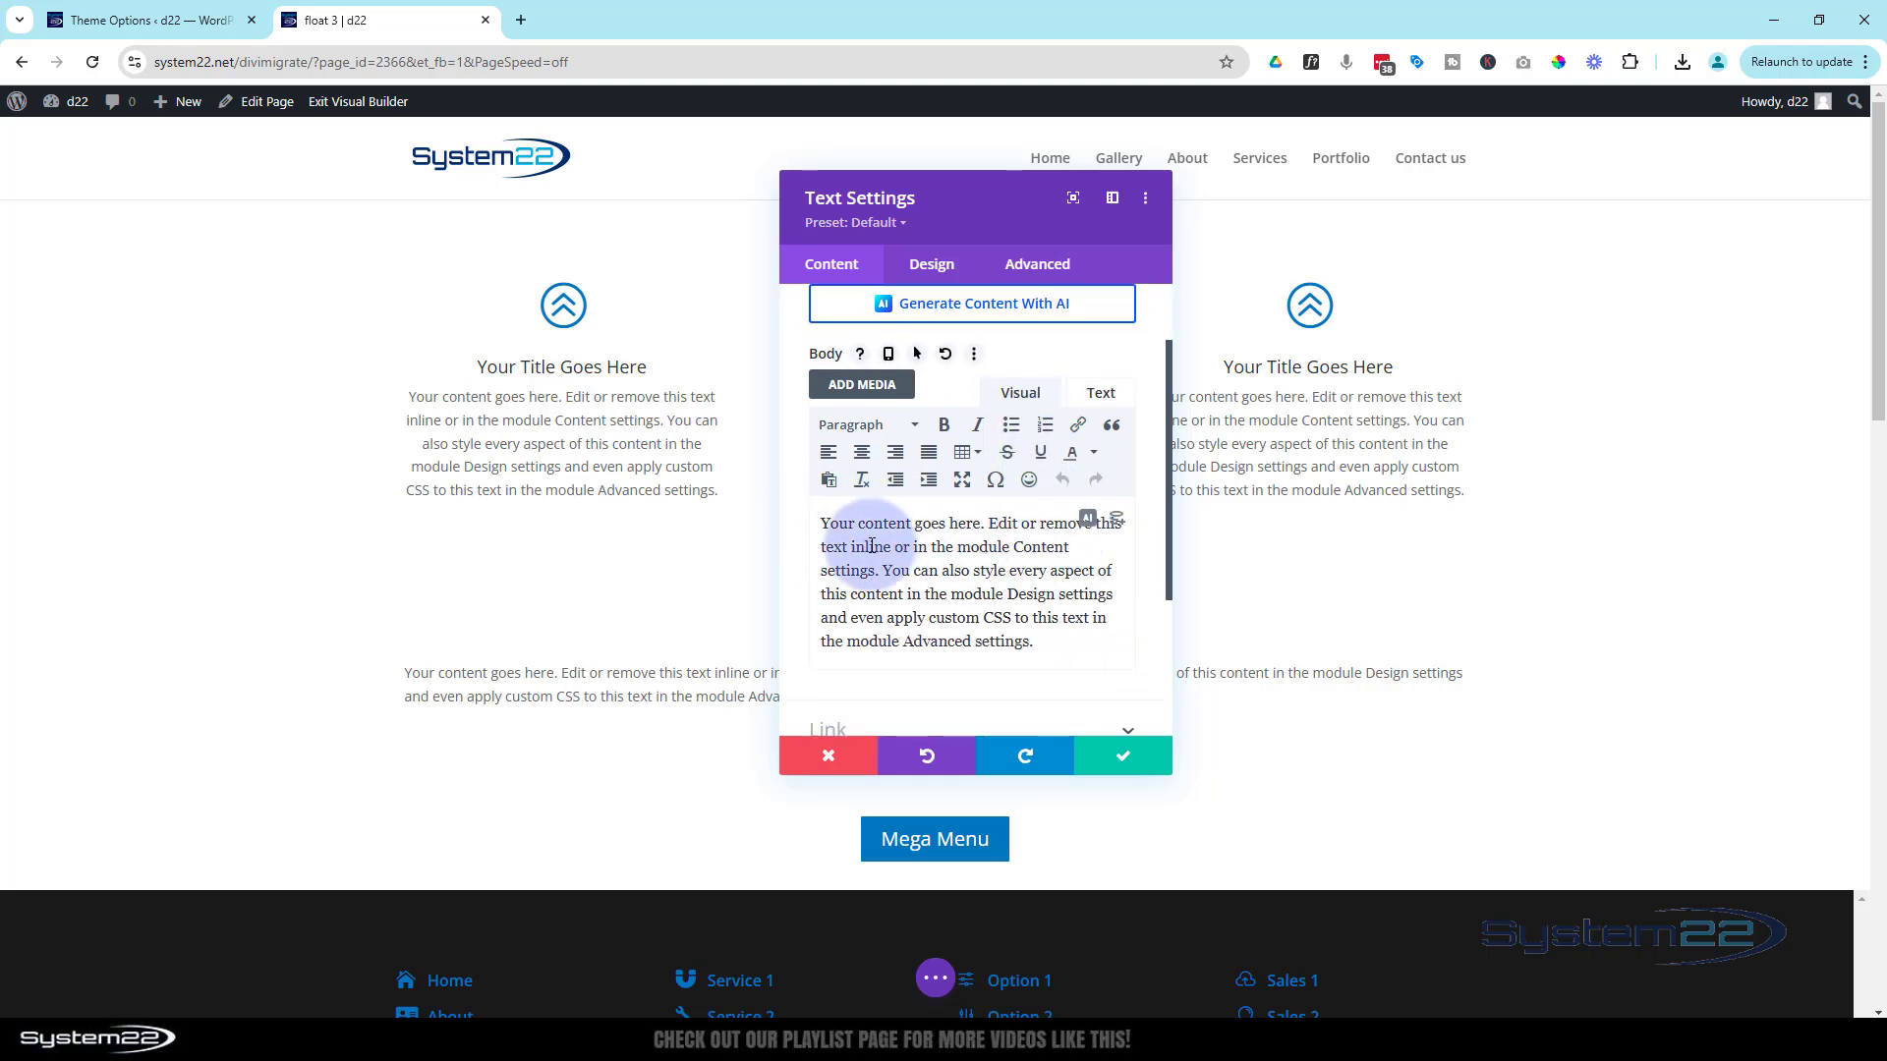
left_click_drag(882, 571, 1072, 658)
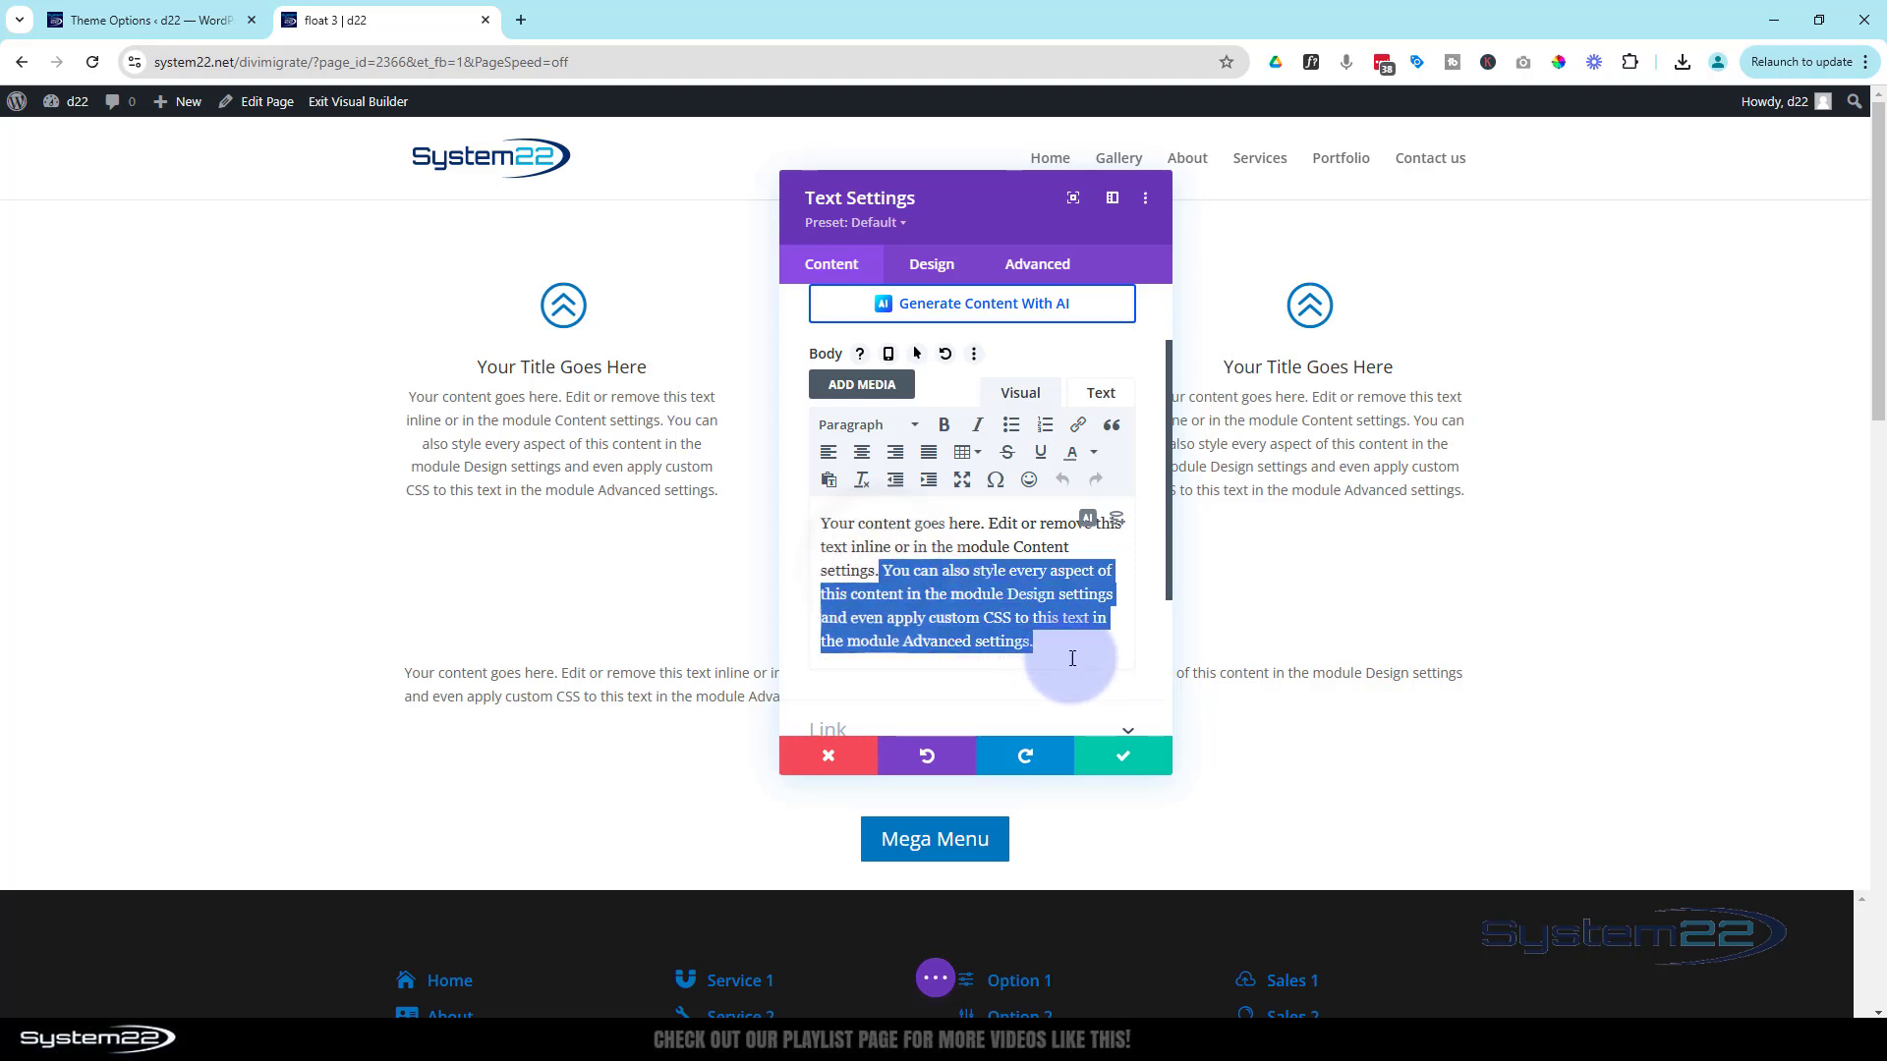
key("BackSpace")
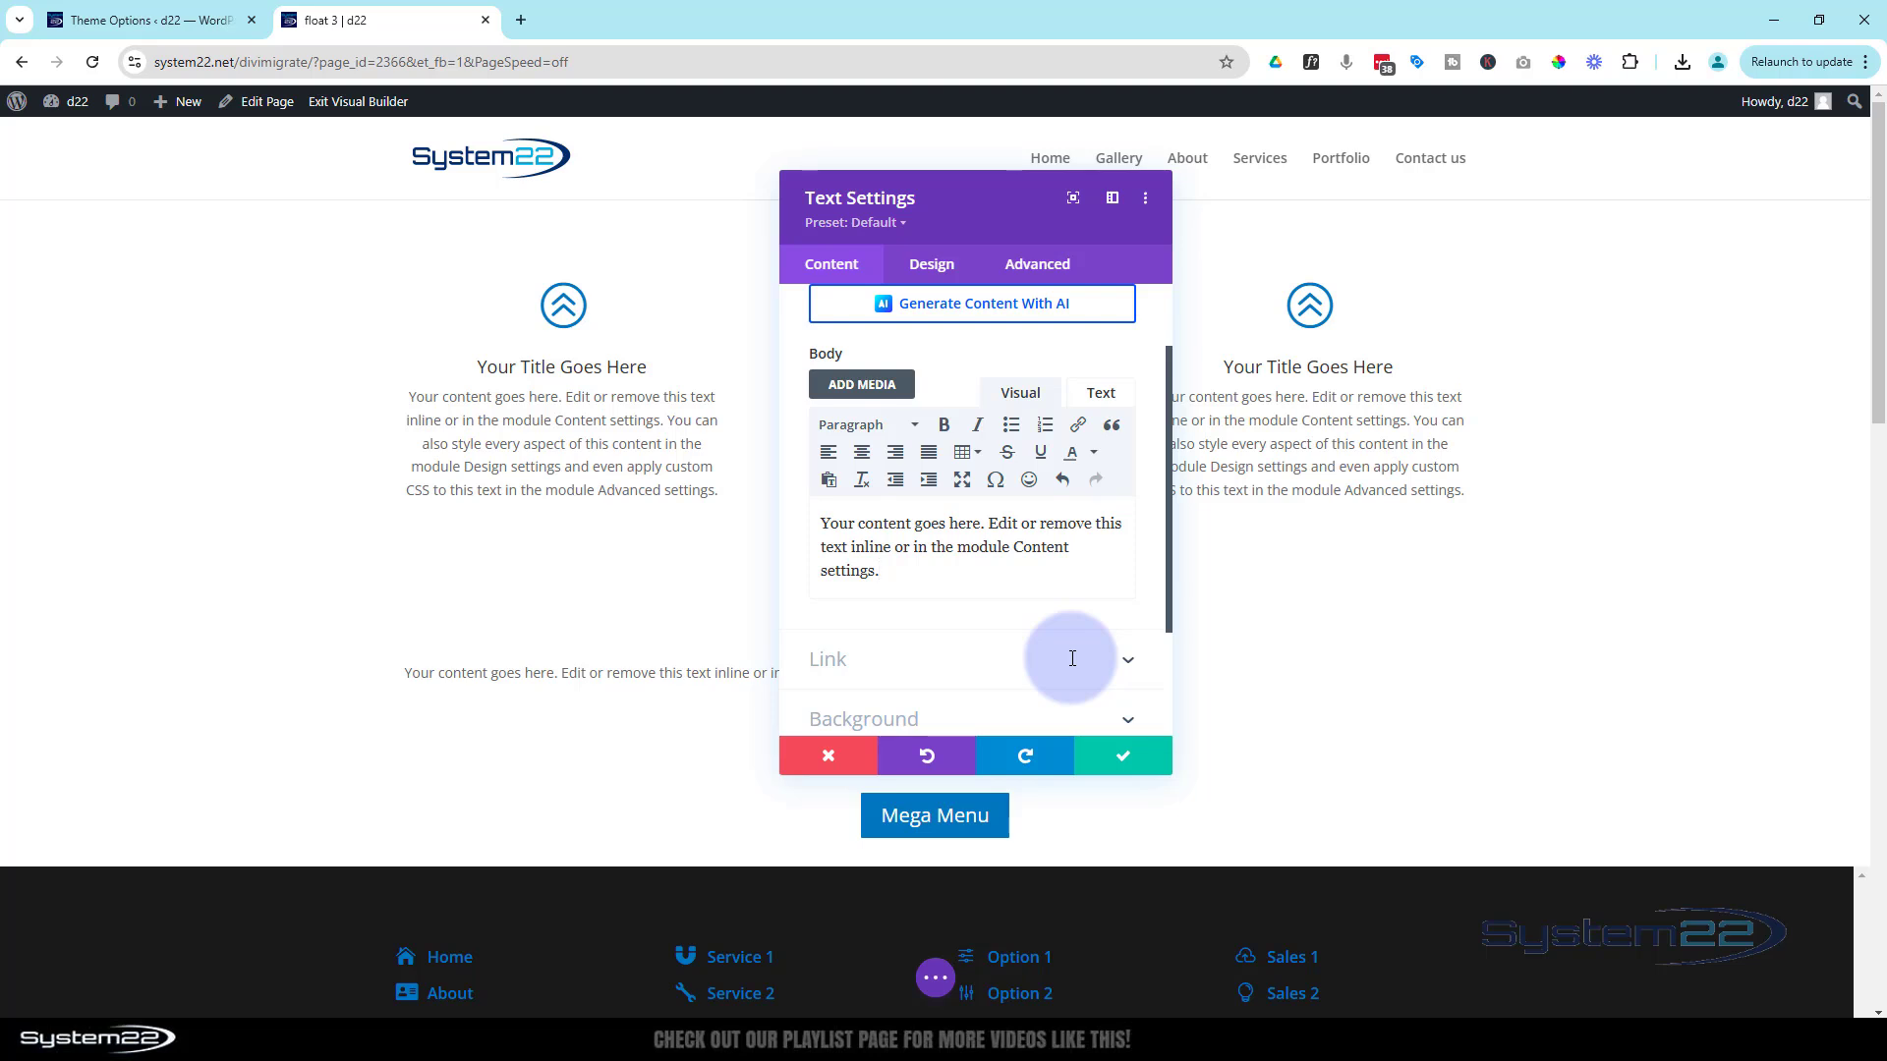
scroll(1072, 658, "down", 2)
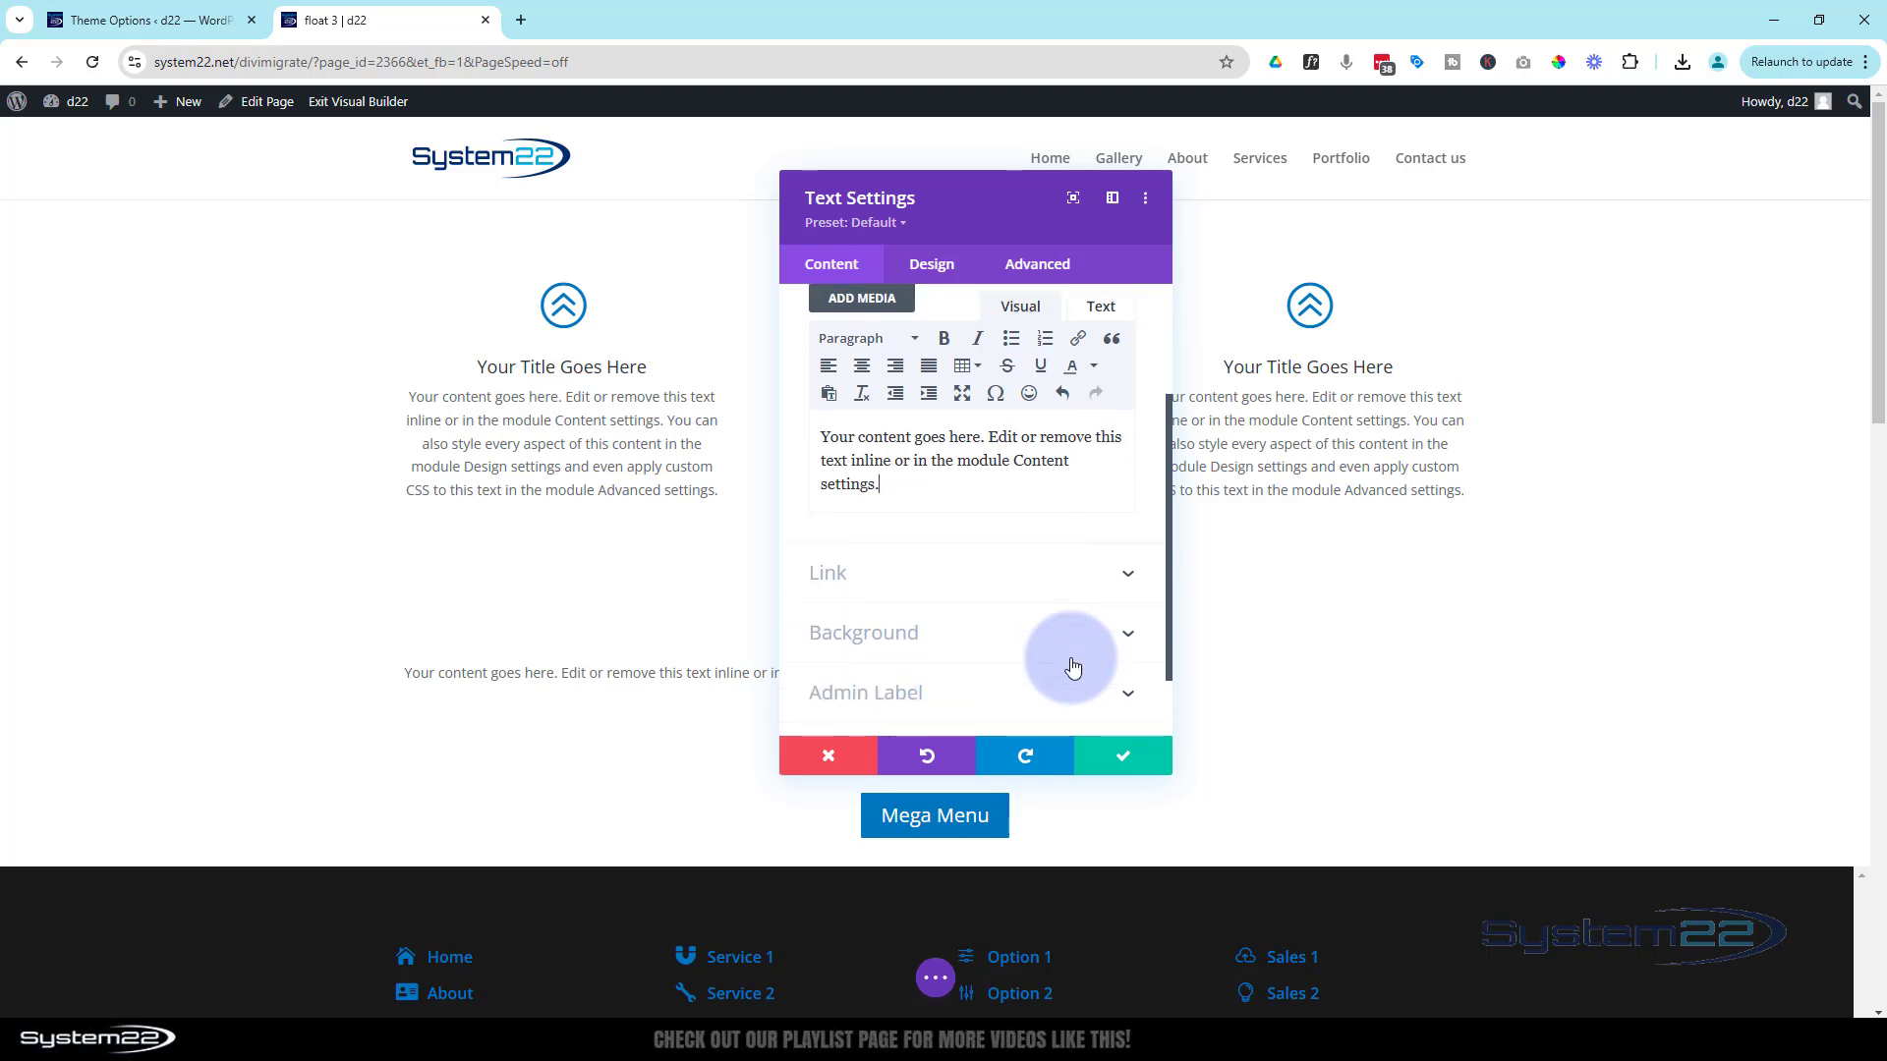
left_click(1134, 759)
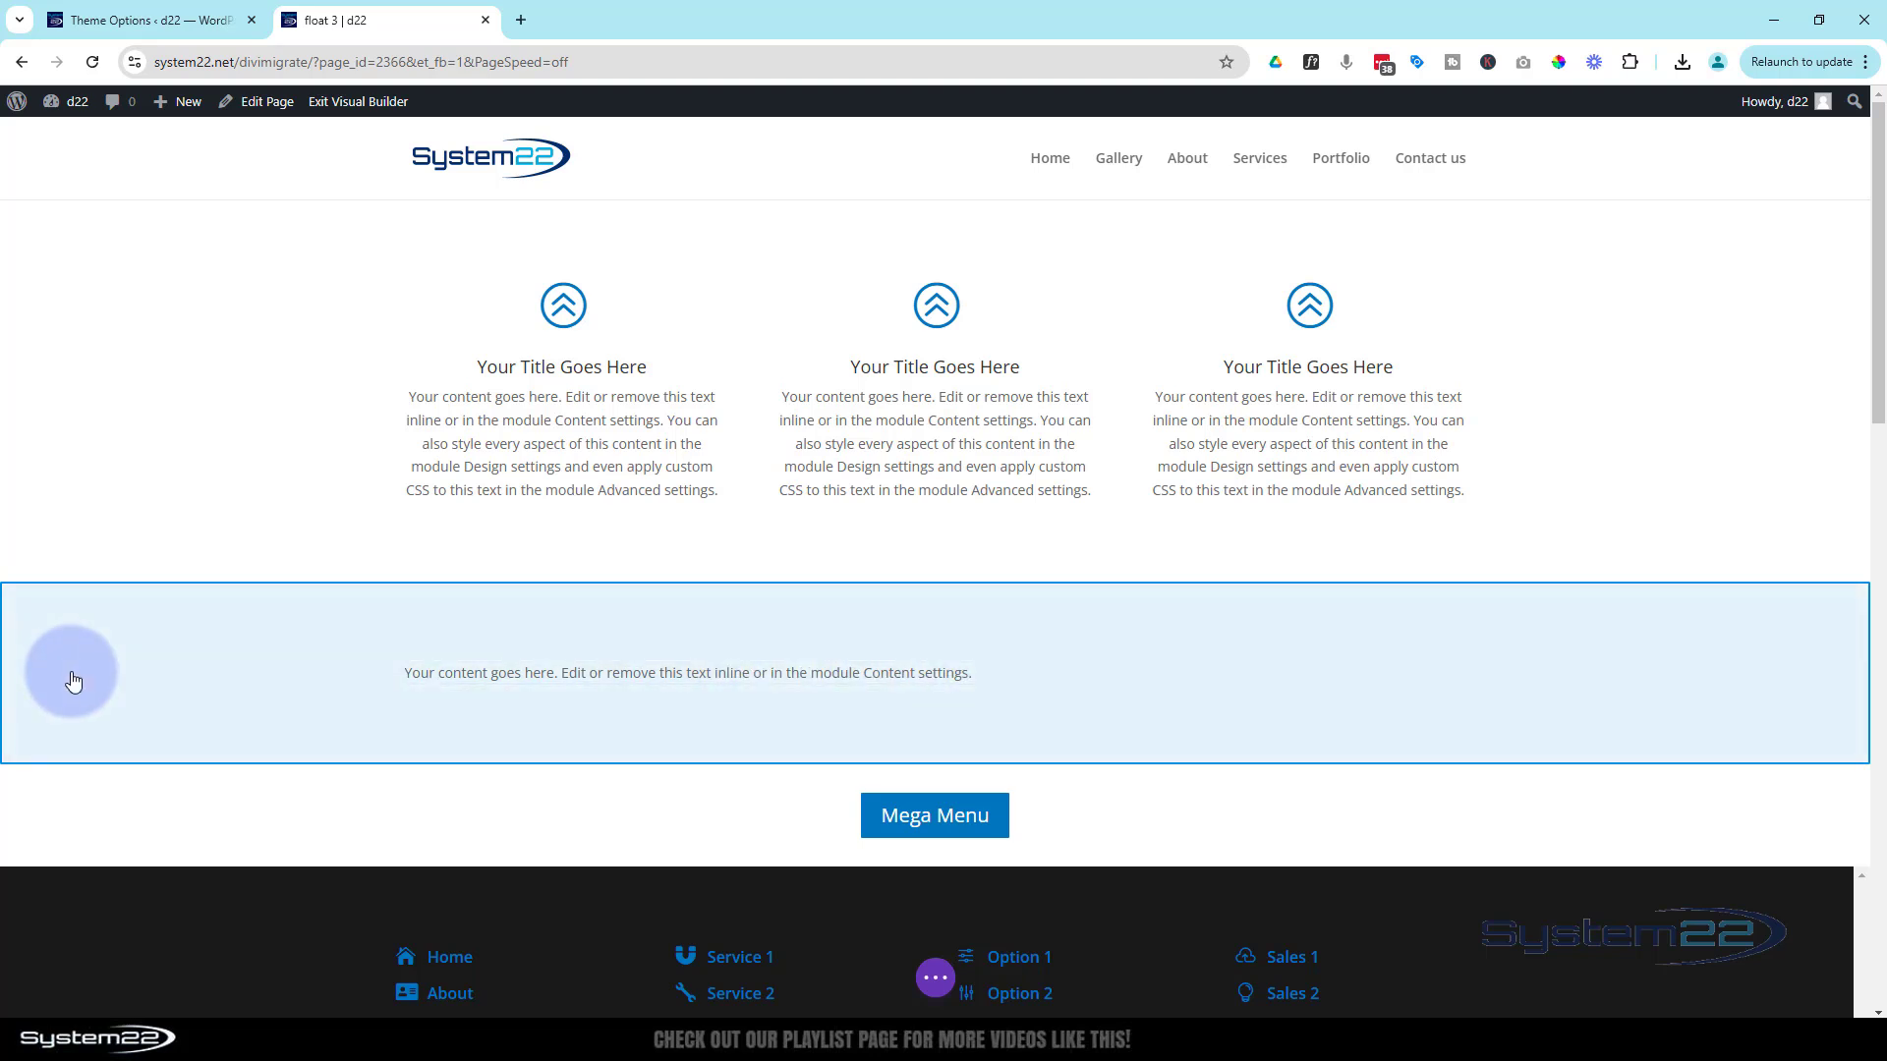
Step: Set the background color of the new text section to black
left_click(140, 689)
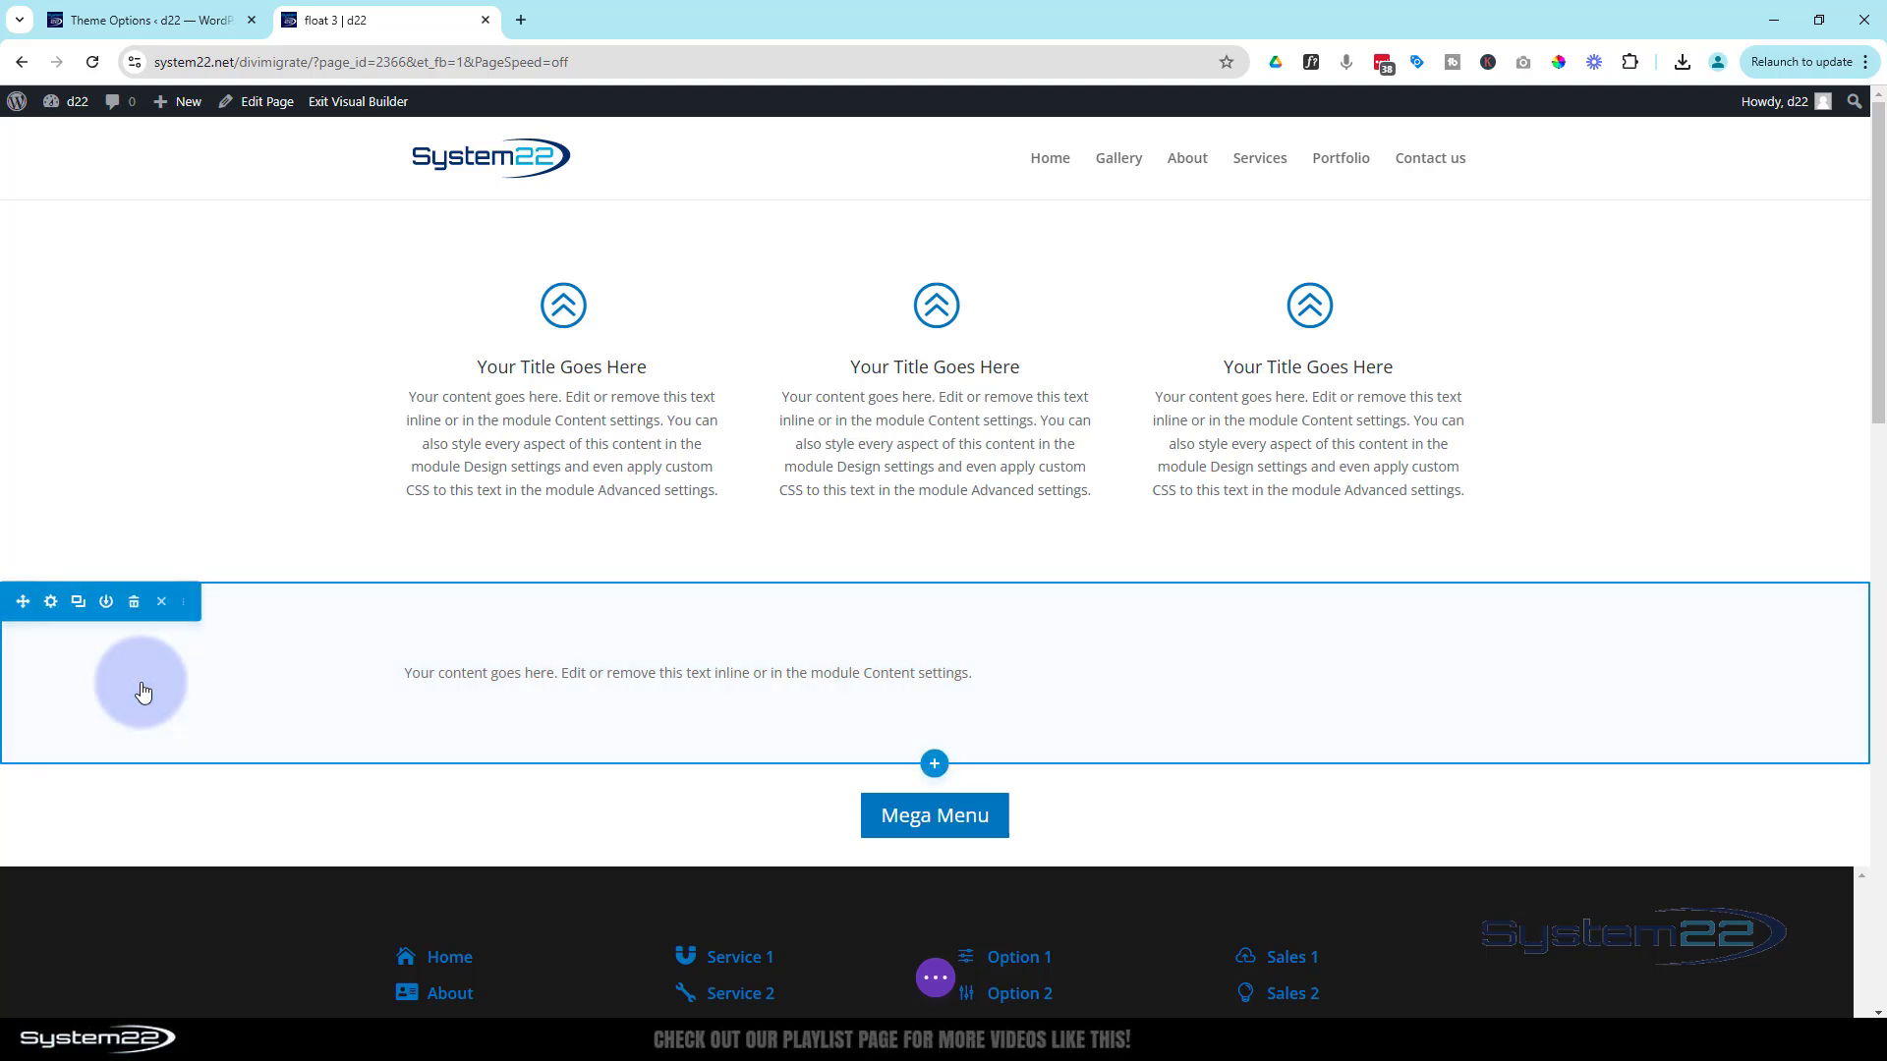
left_click(52, 603)
left_click(916, 410)
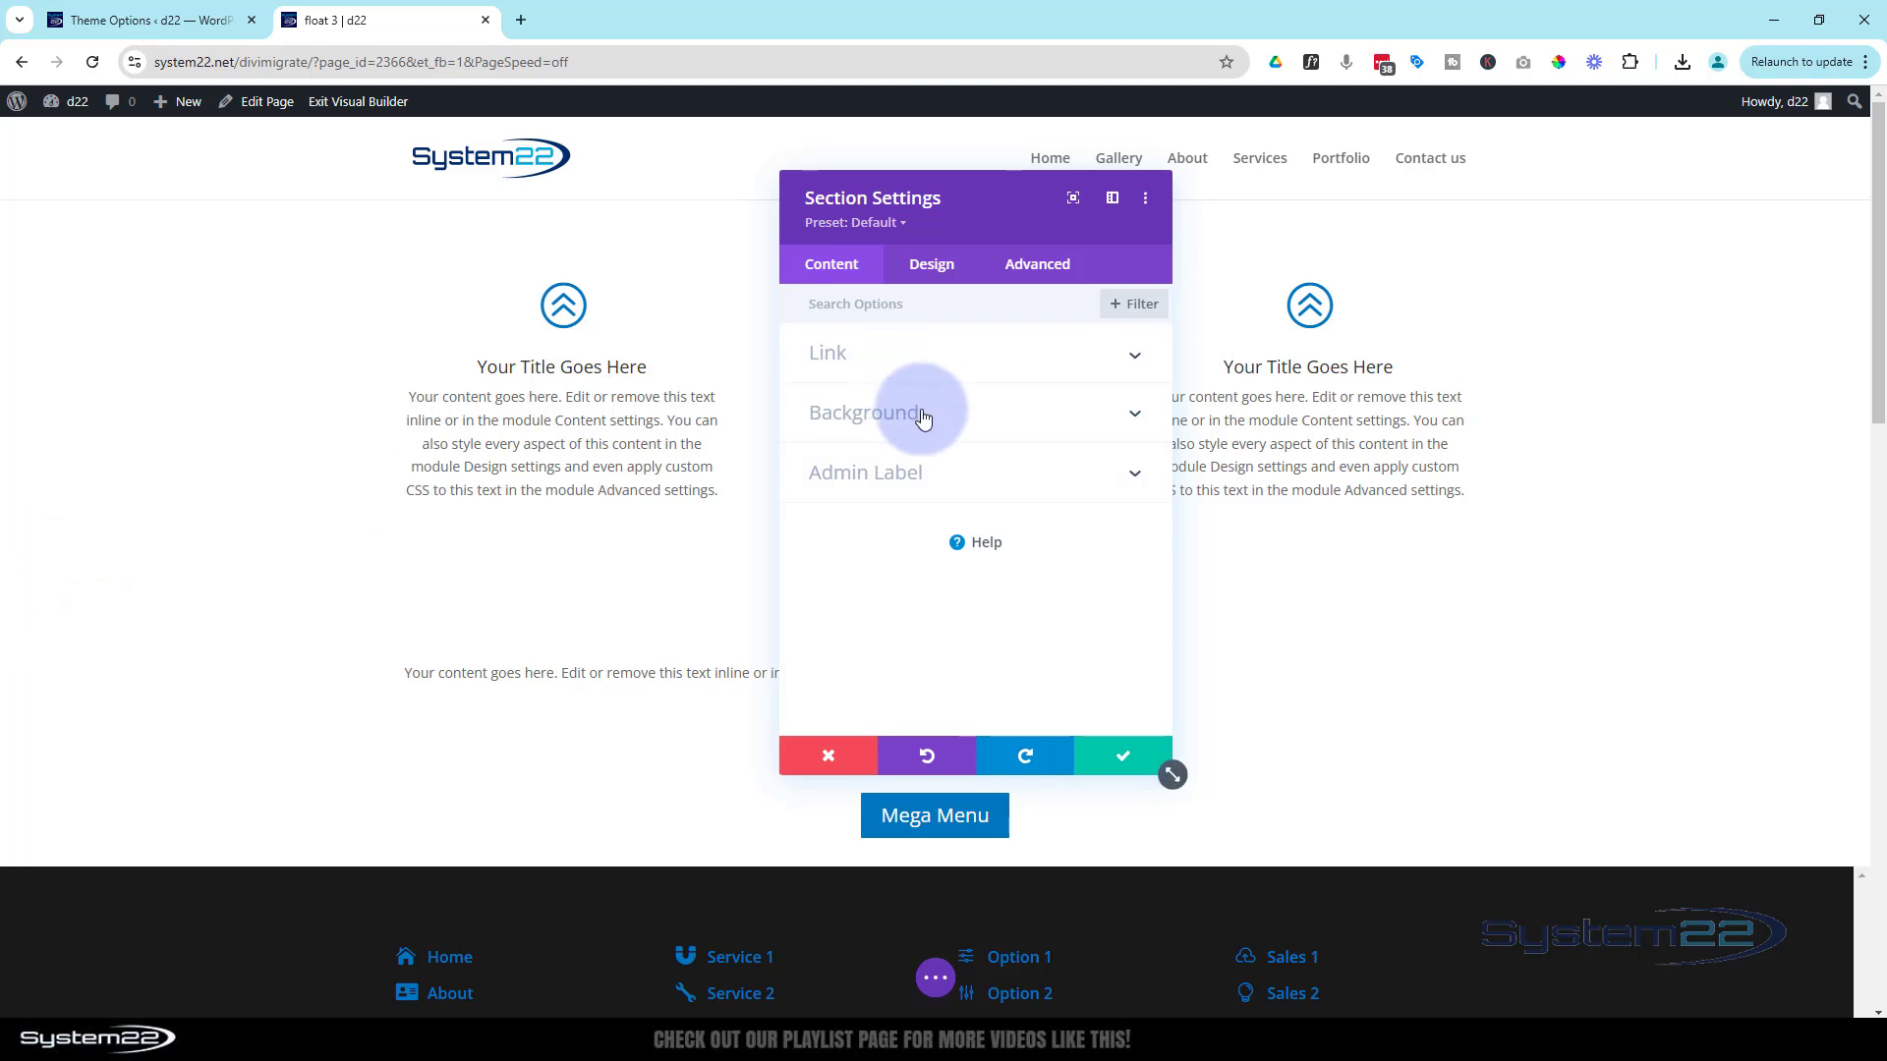
left_click(880, 646)
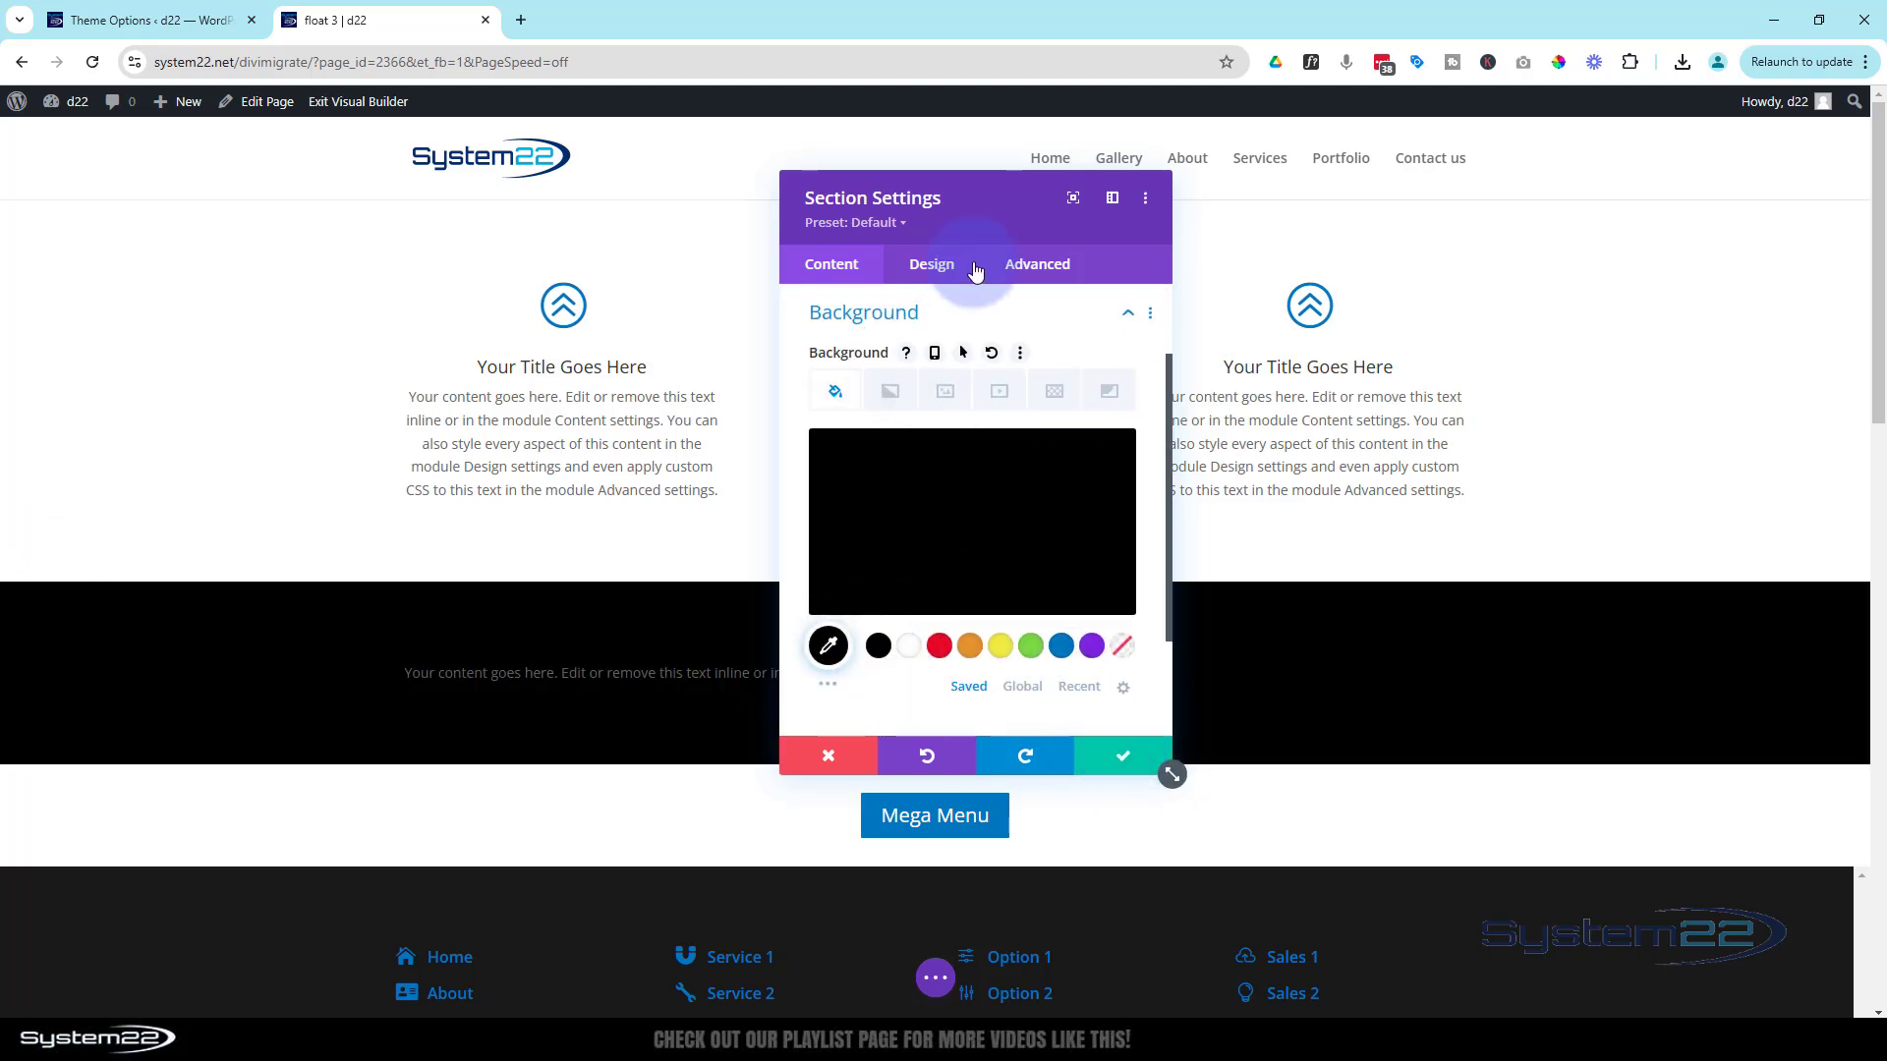
Step: Set the section's linked top and bottom padding to 0px and save the section settings
left_click(943, 272)
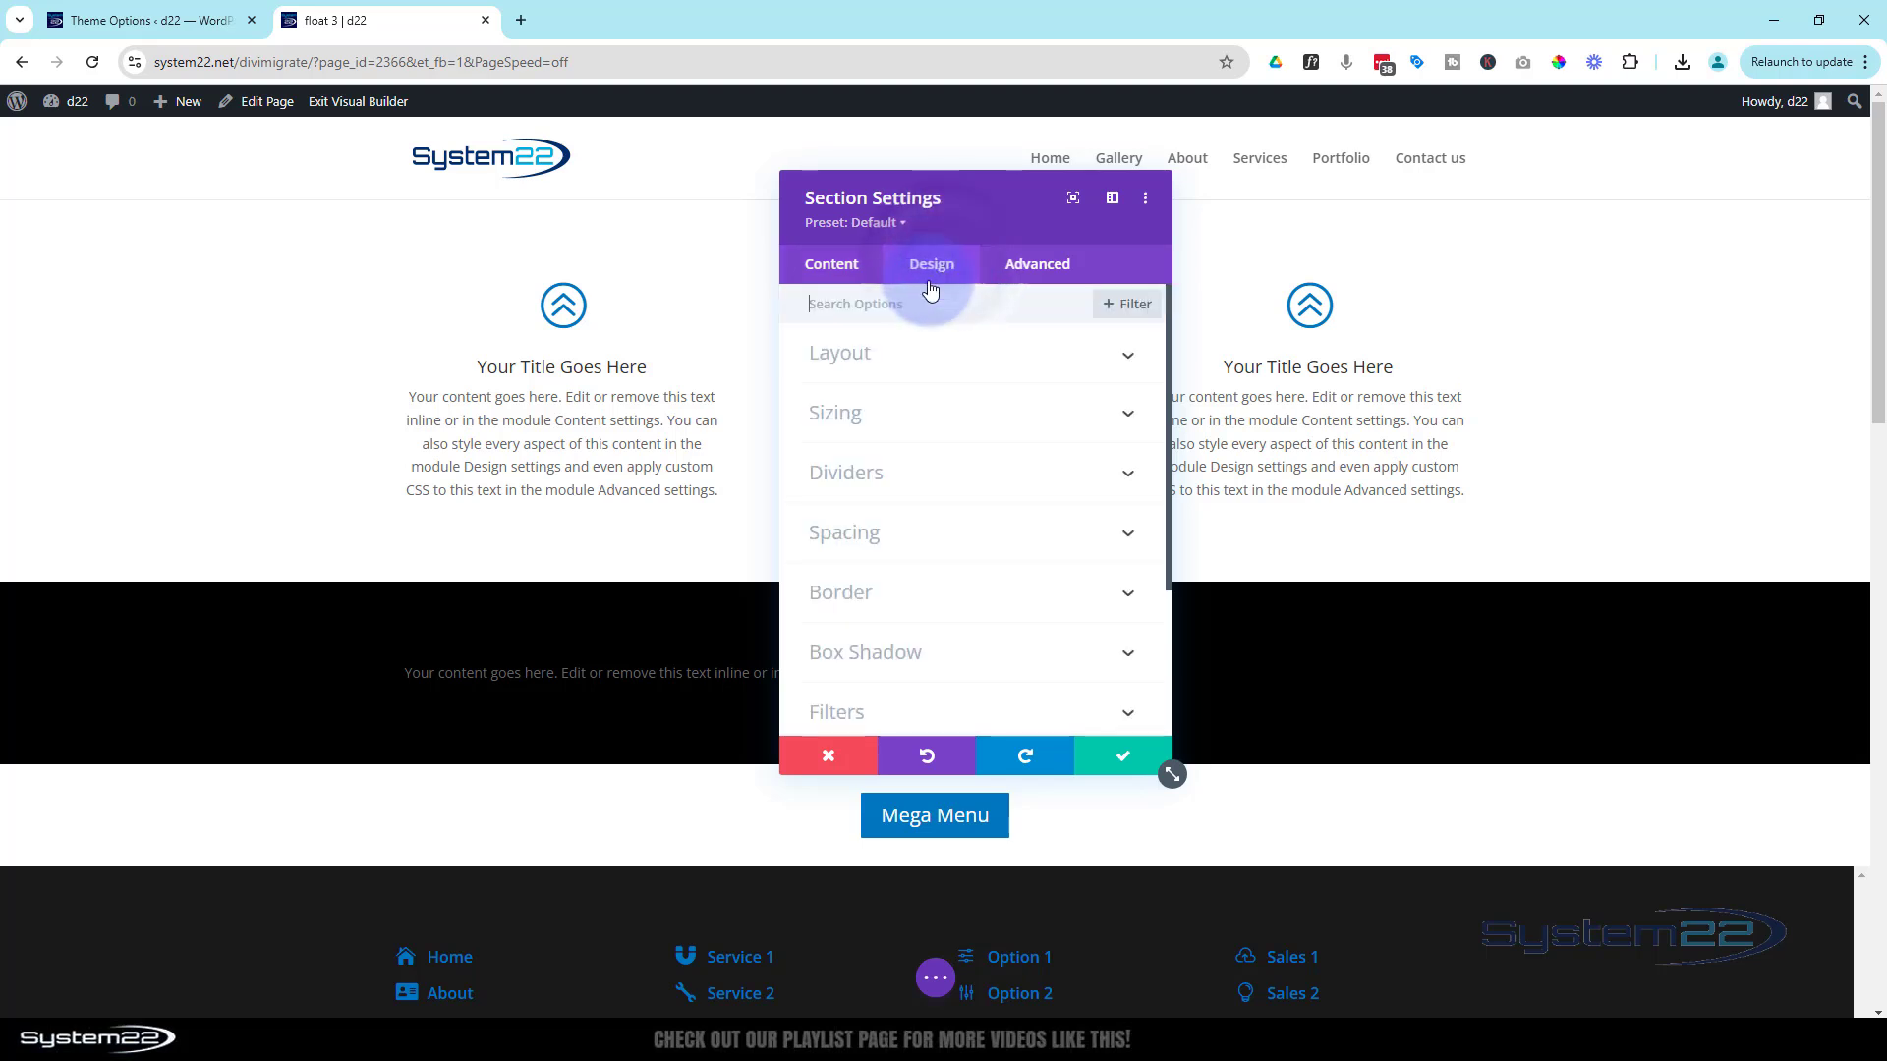
left_click(951, 547)
left_click(839, 492)
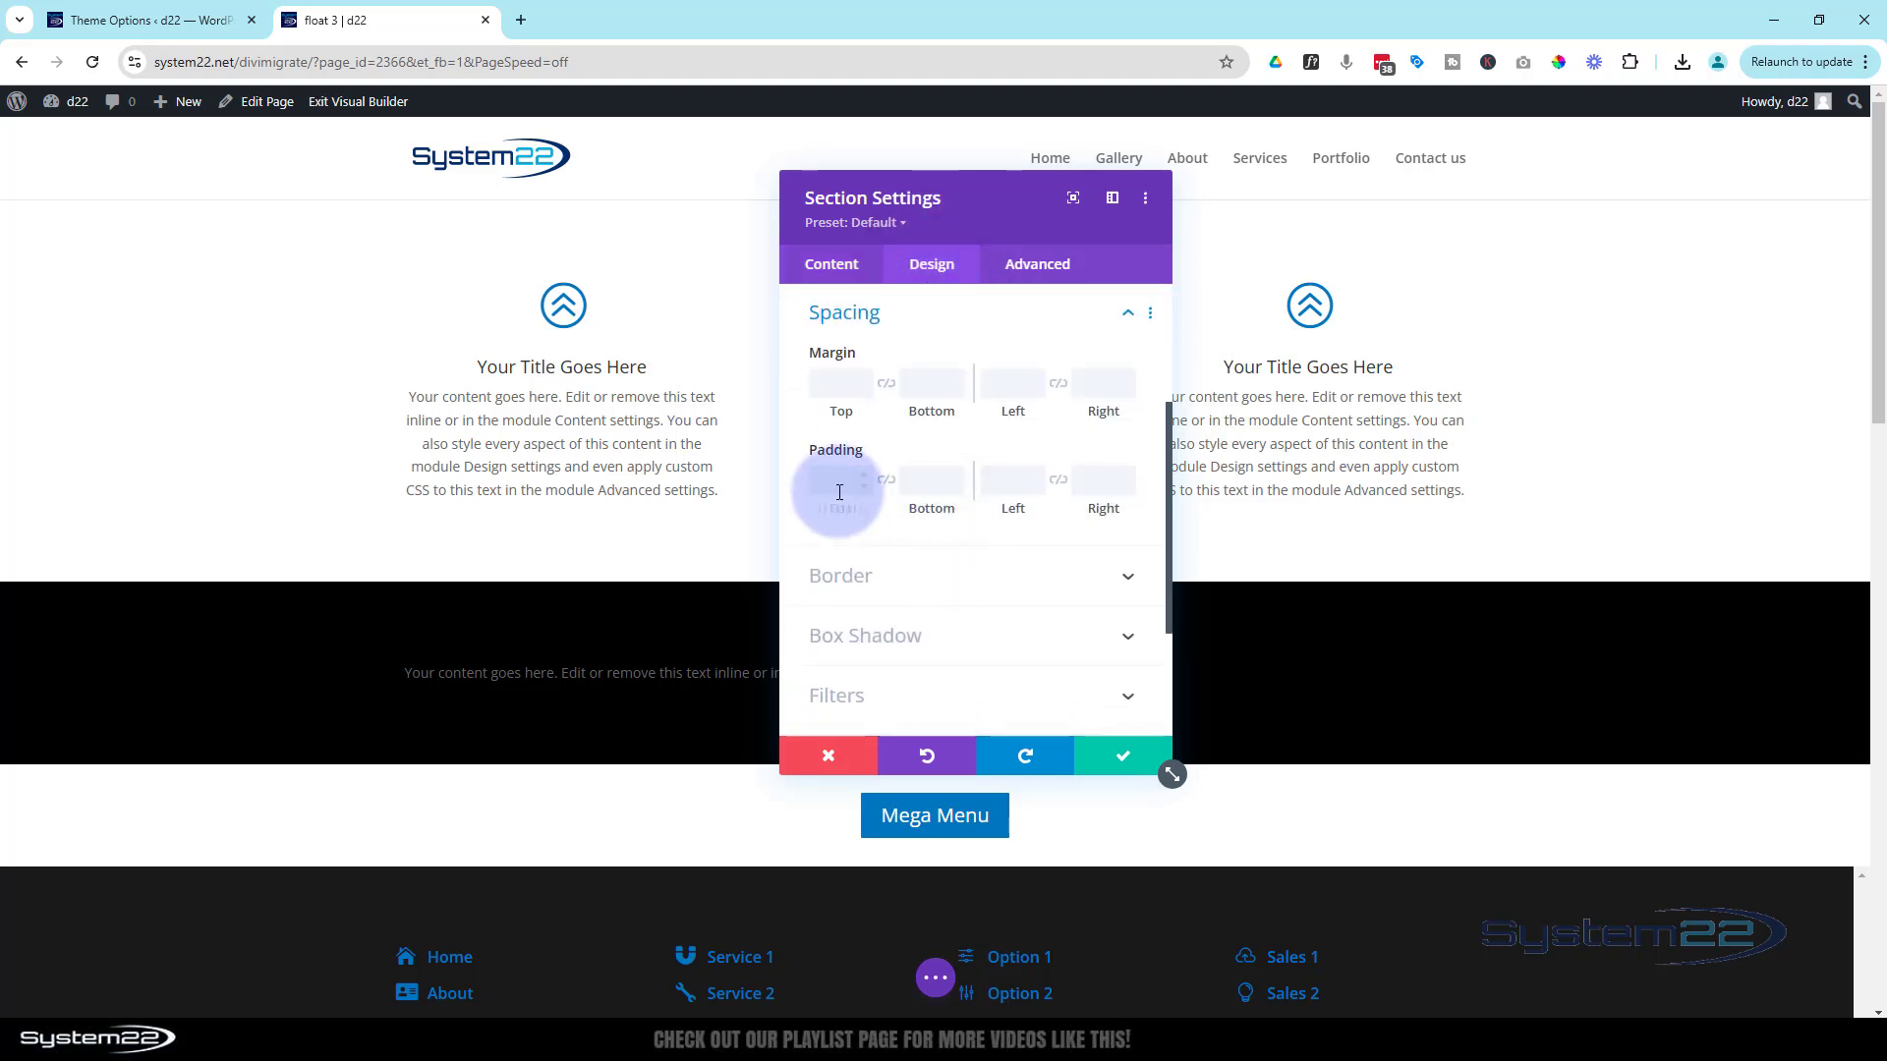
type("0")
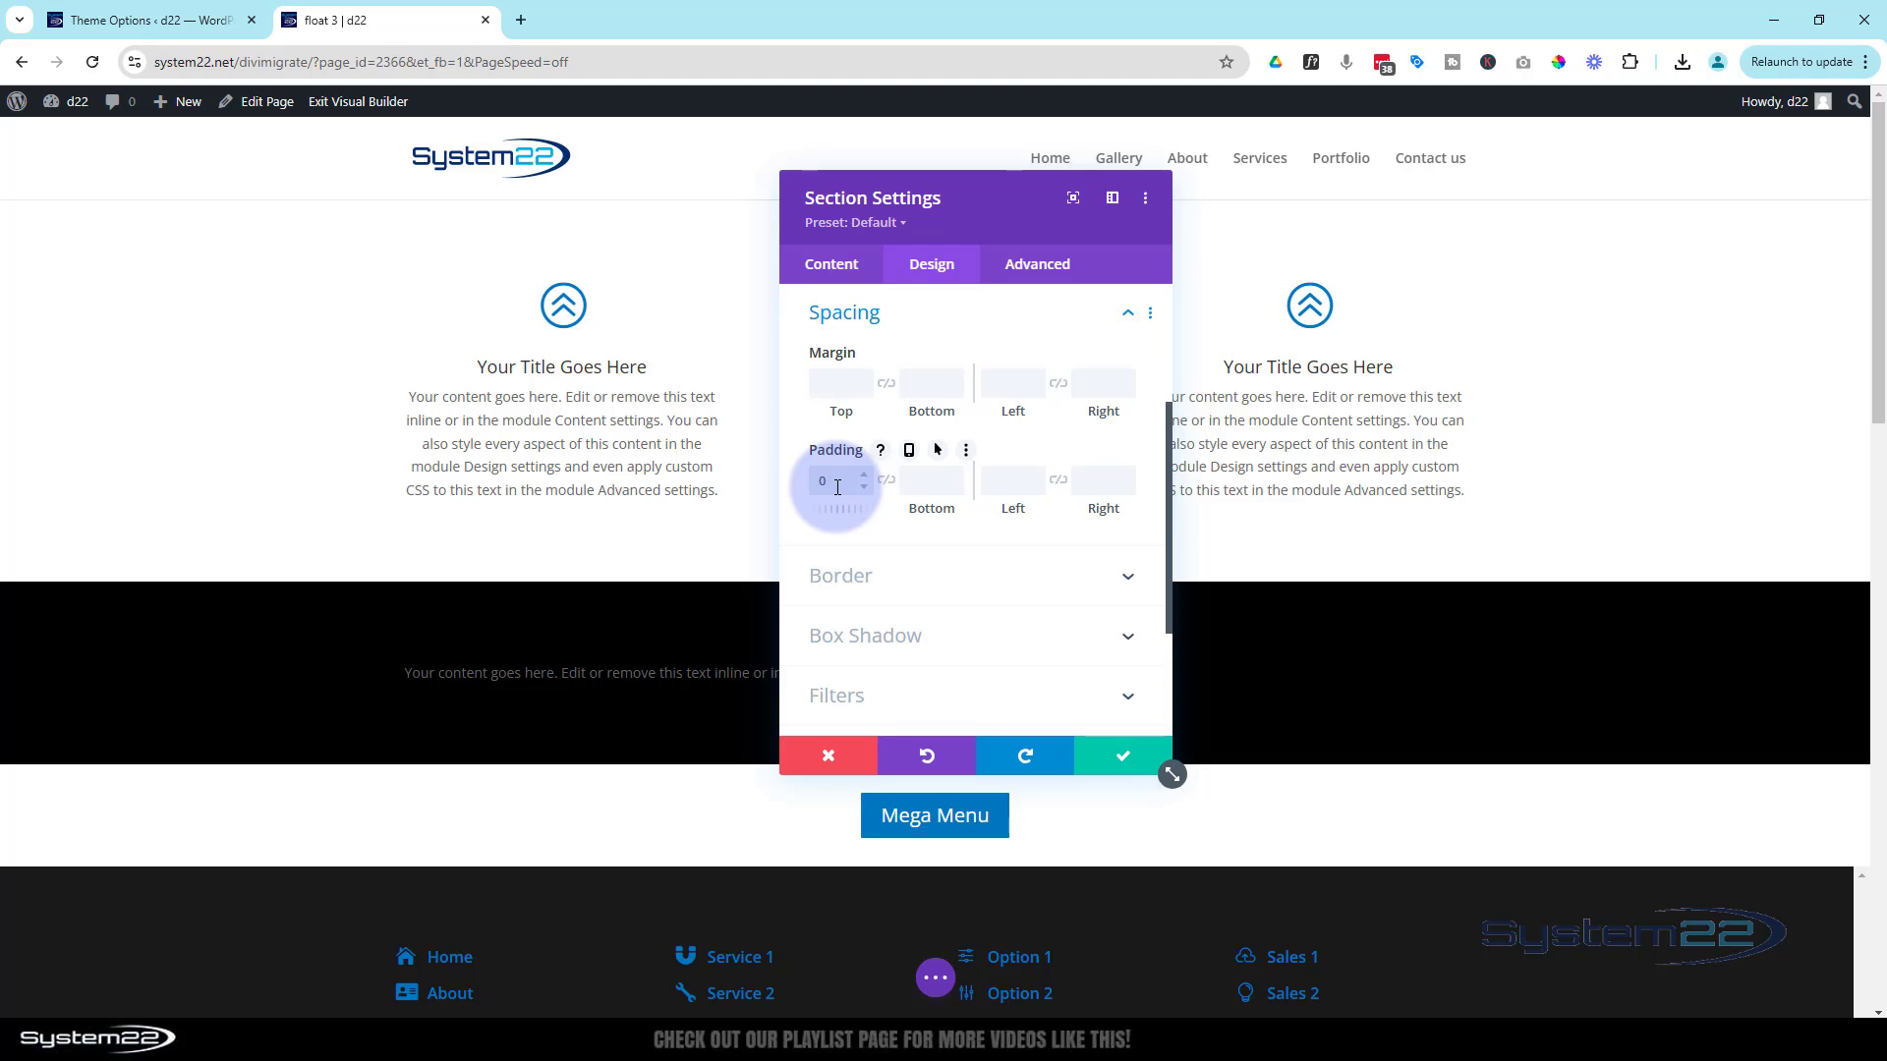
left_click(886, 481)
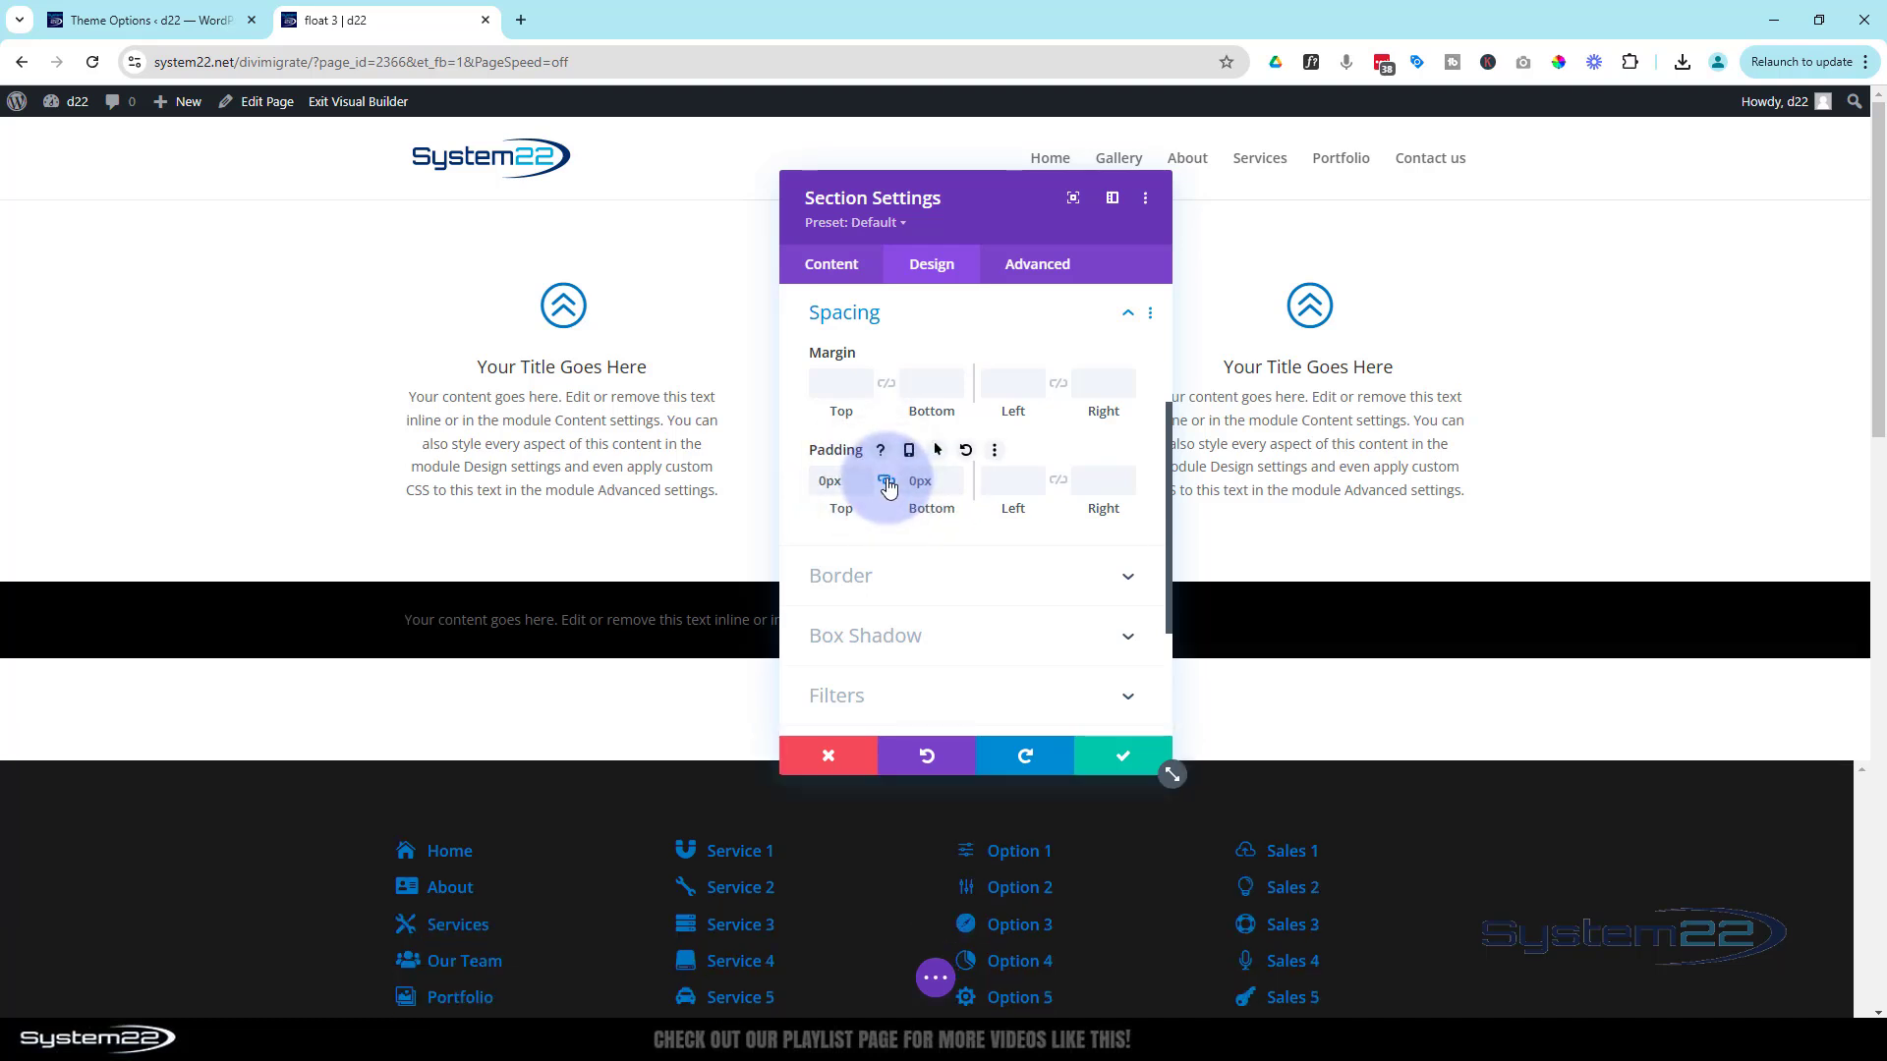
left_click(1128, 766)
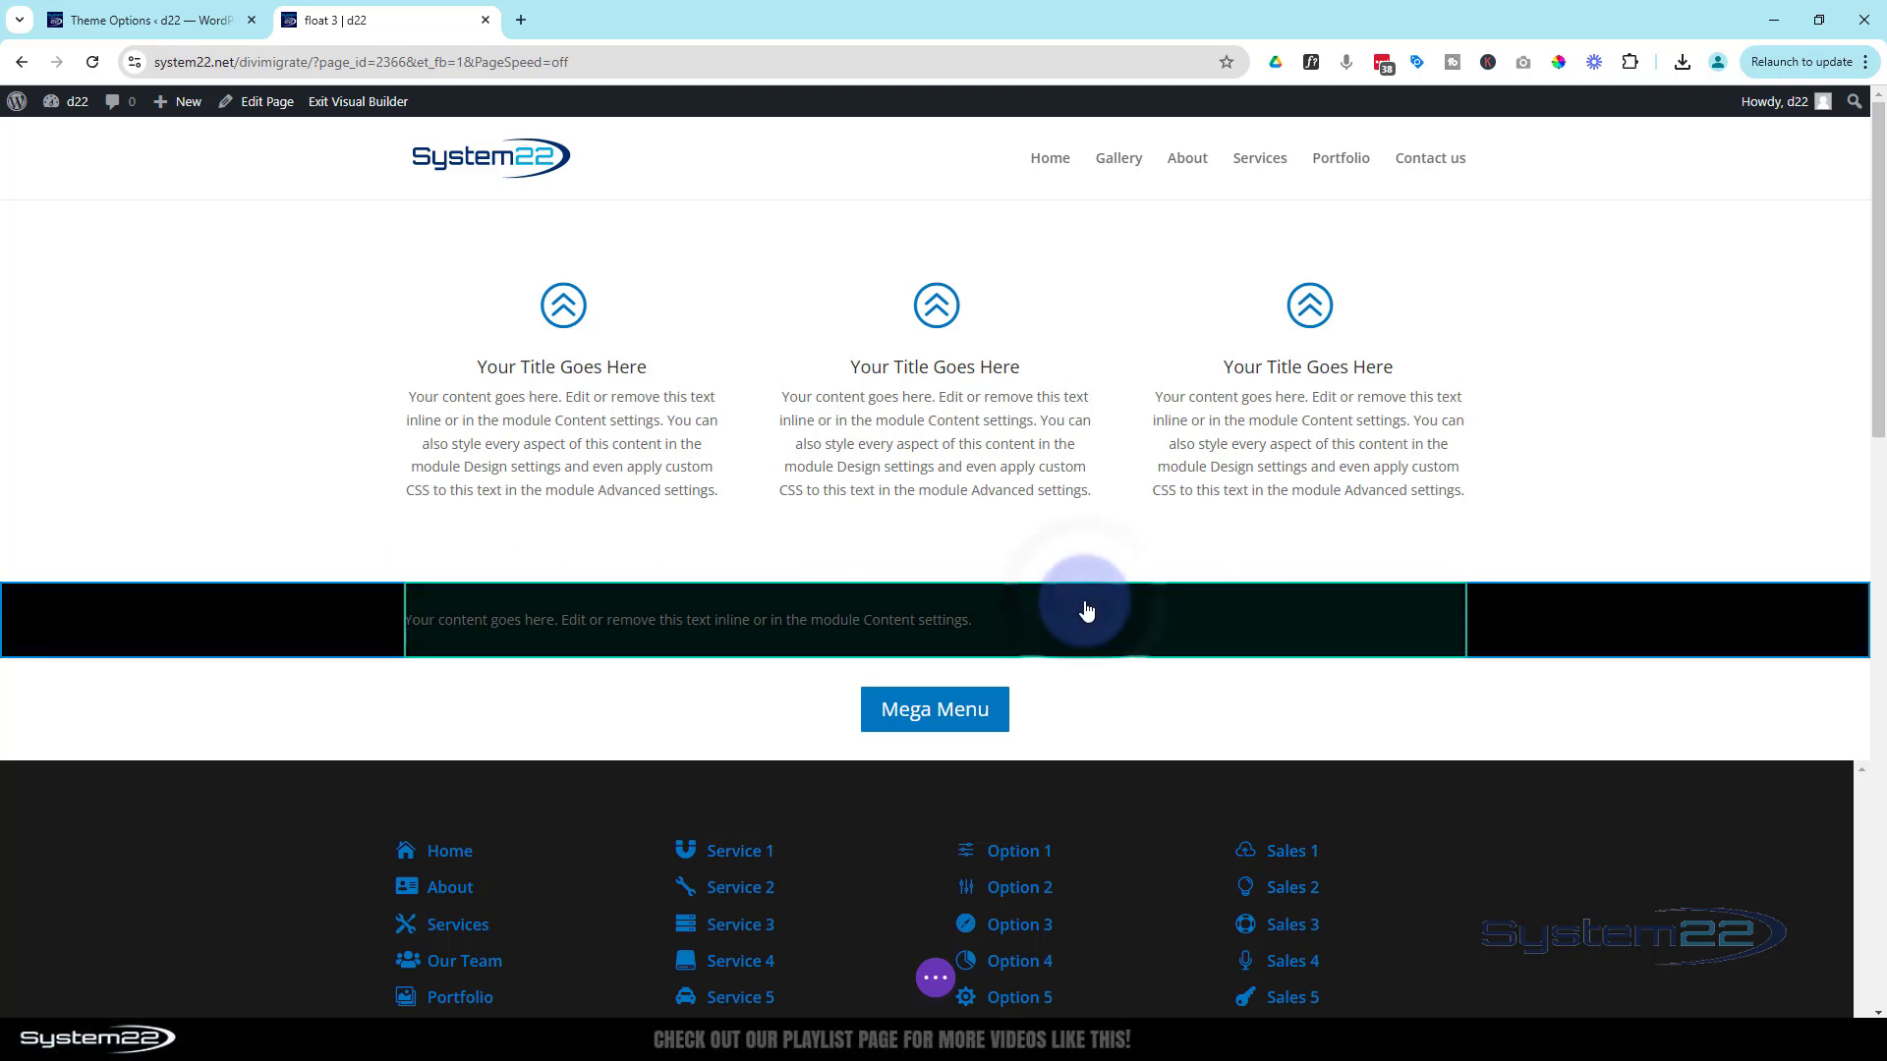
Step: Set both the width and max width of the black section's row to 100% and save the row settings
mouse_move(1087, 610)
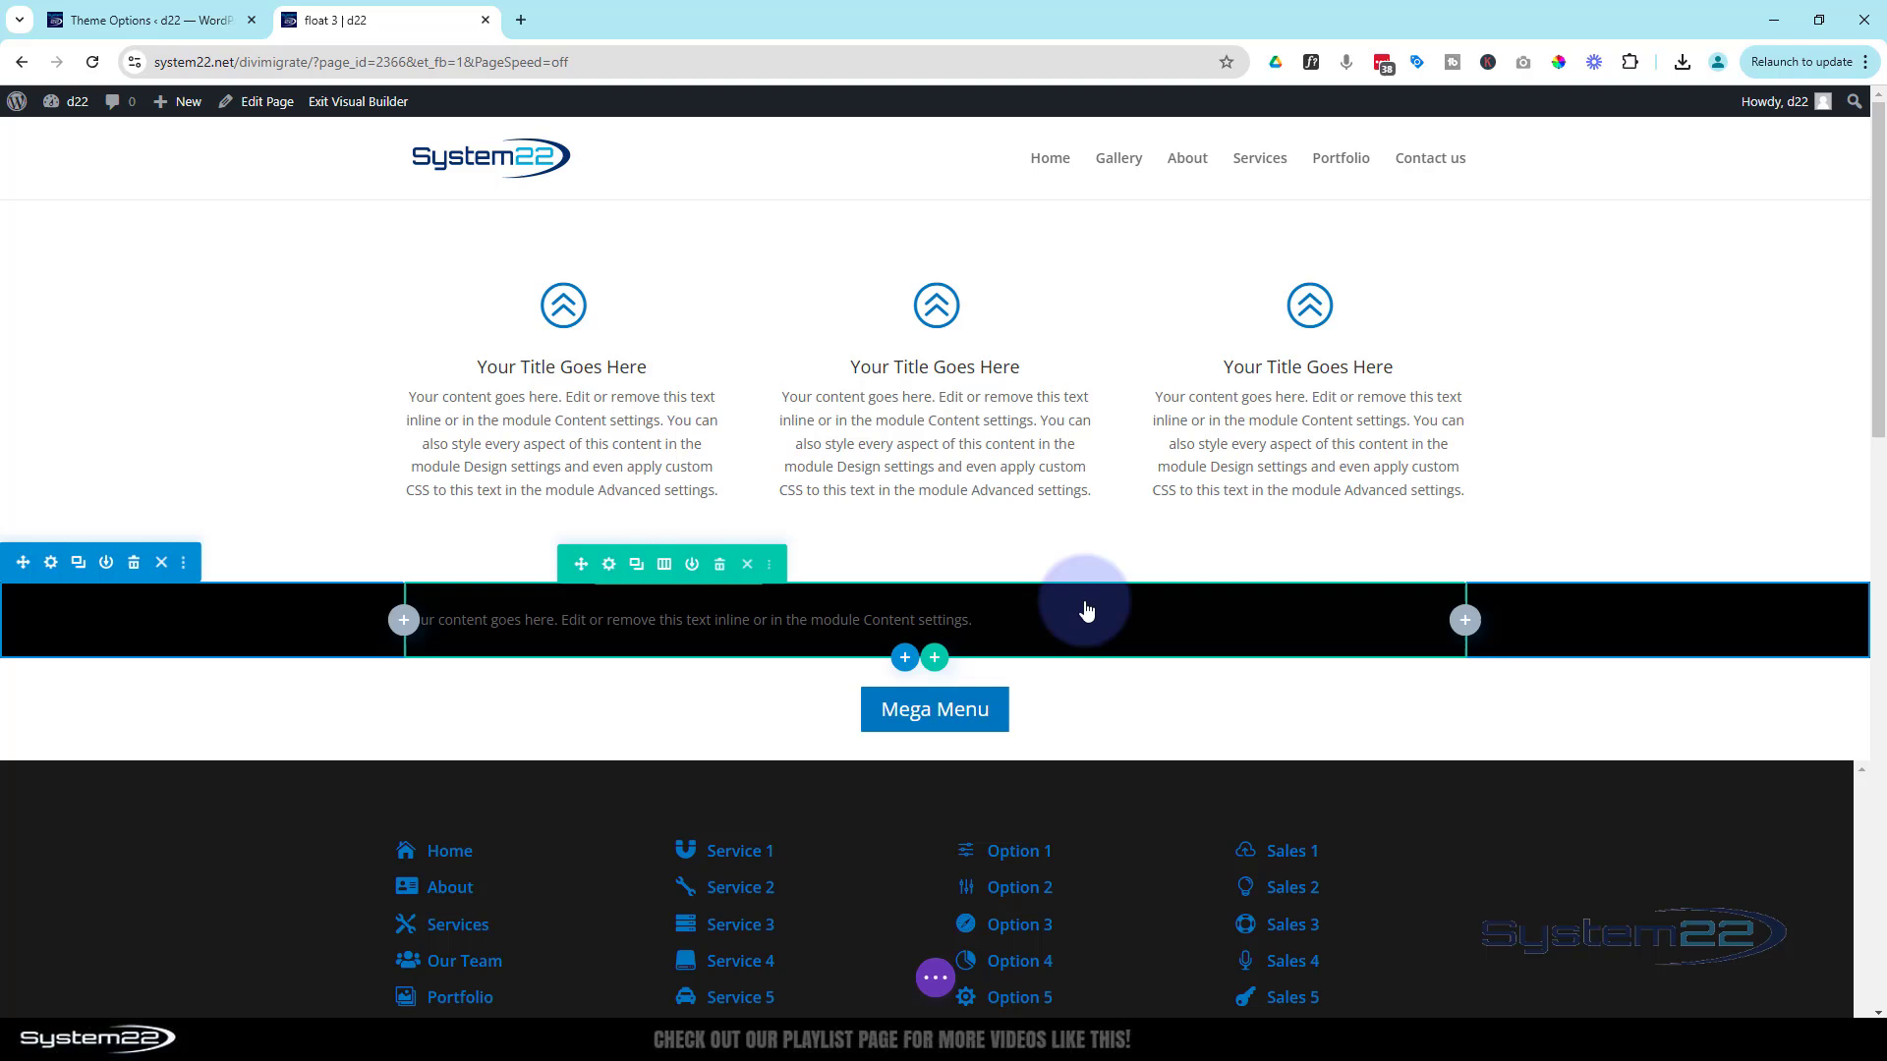
left_click(609, 566)
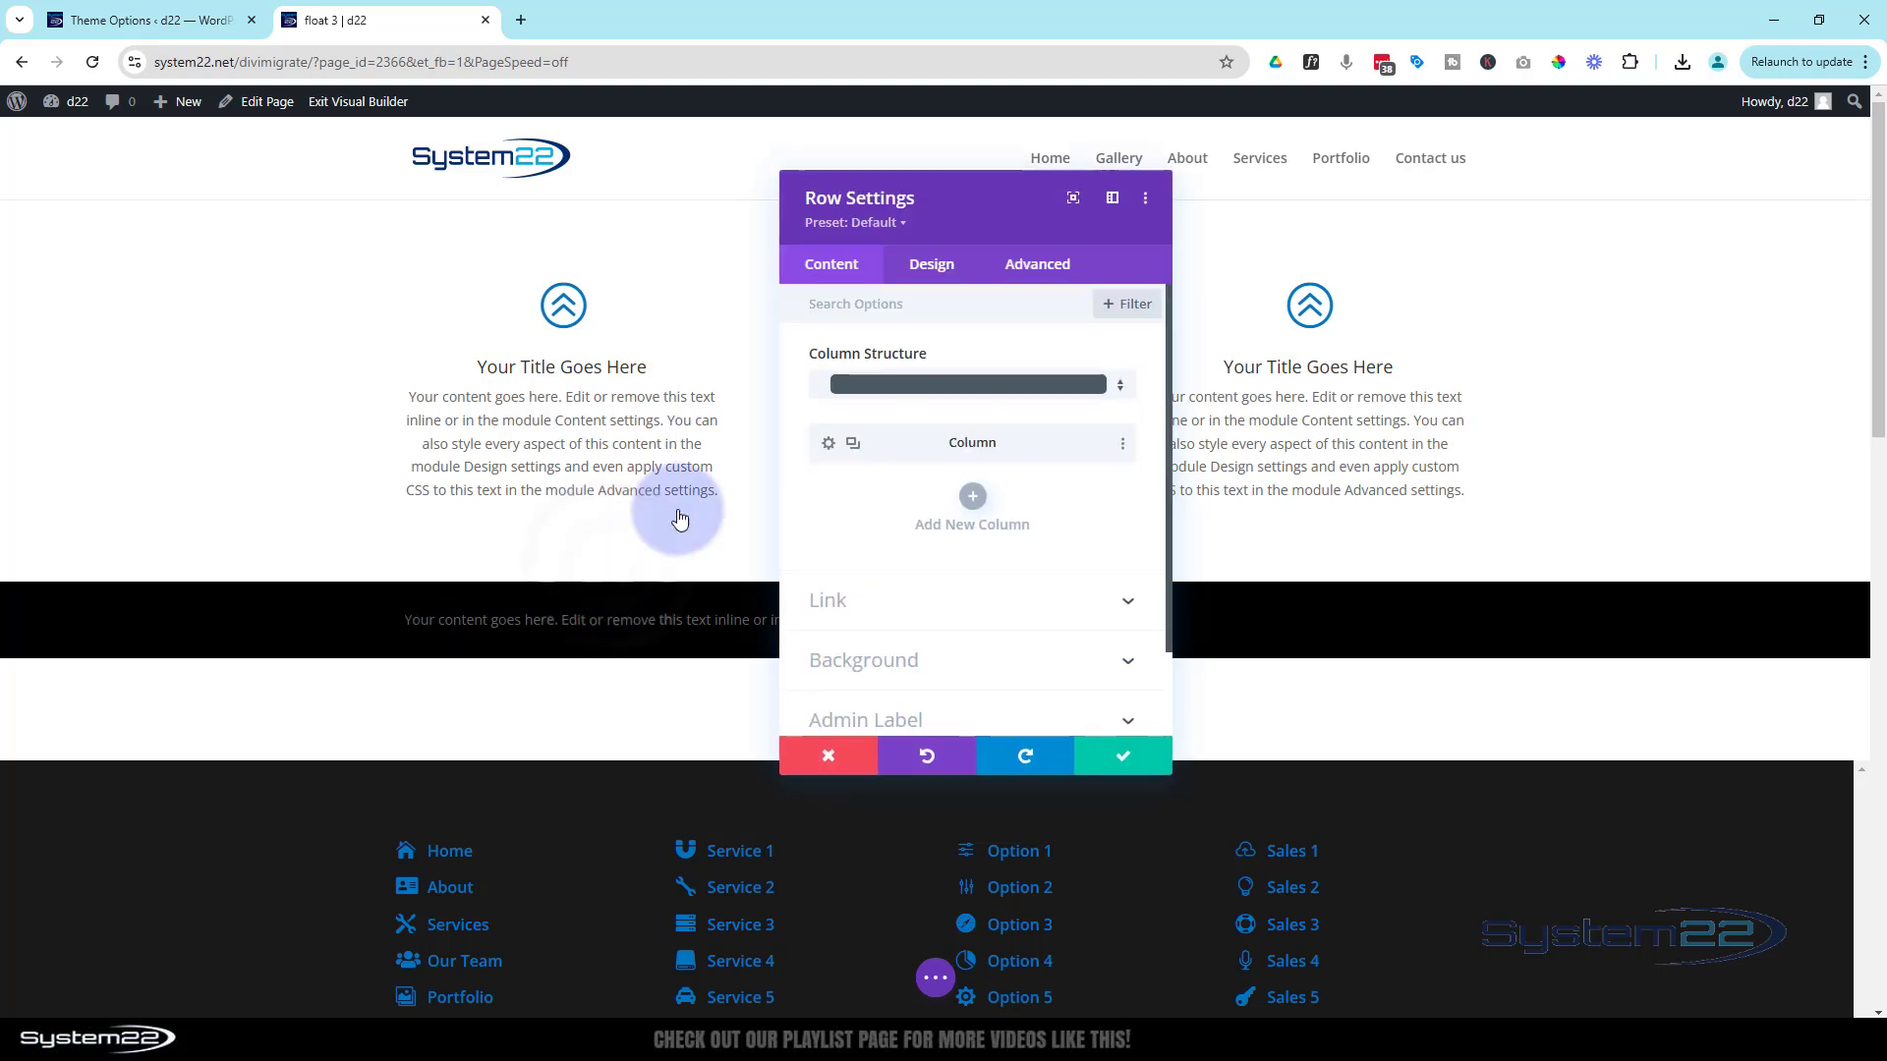
left_click(932, 281)
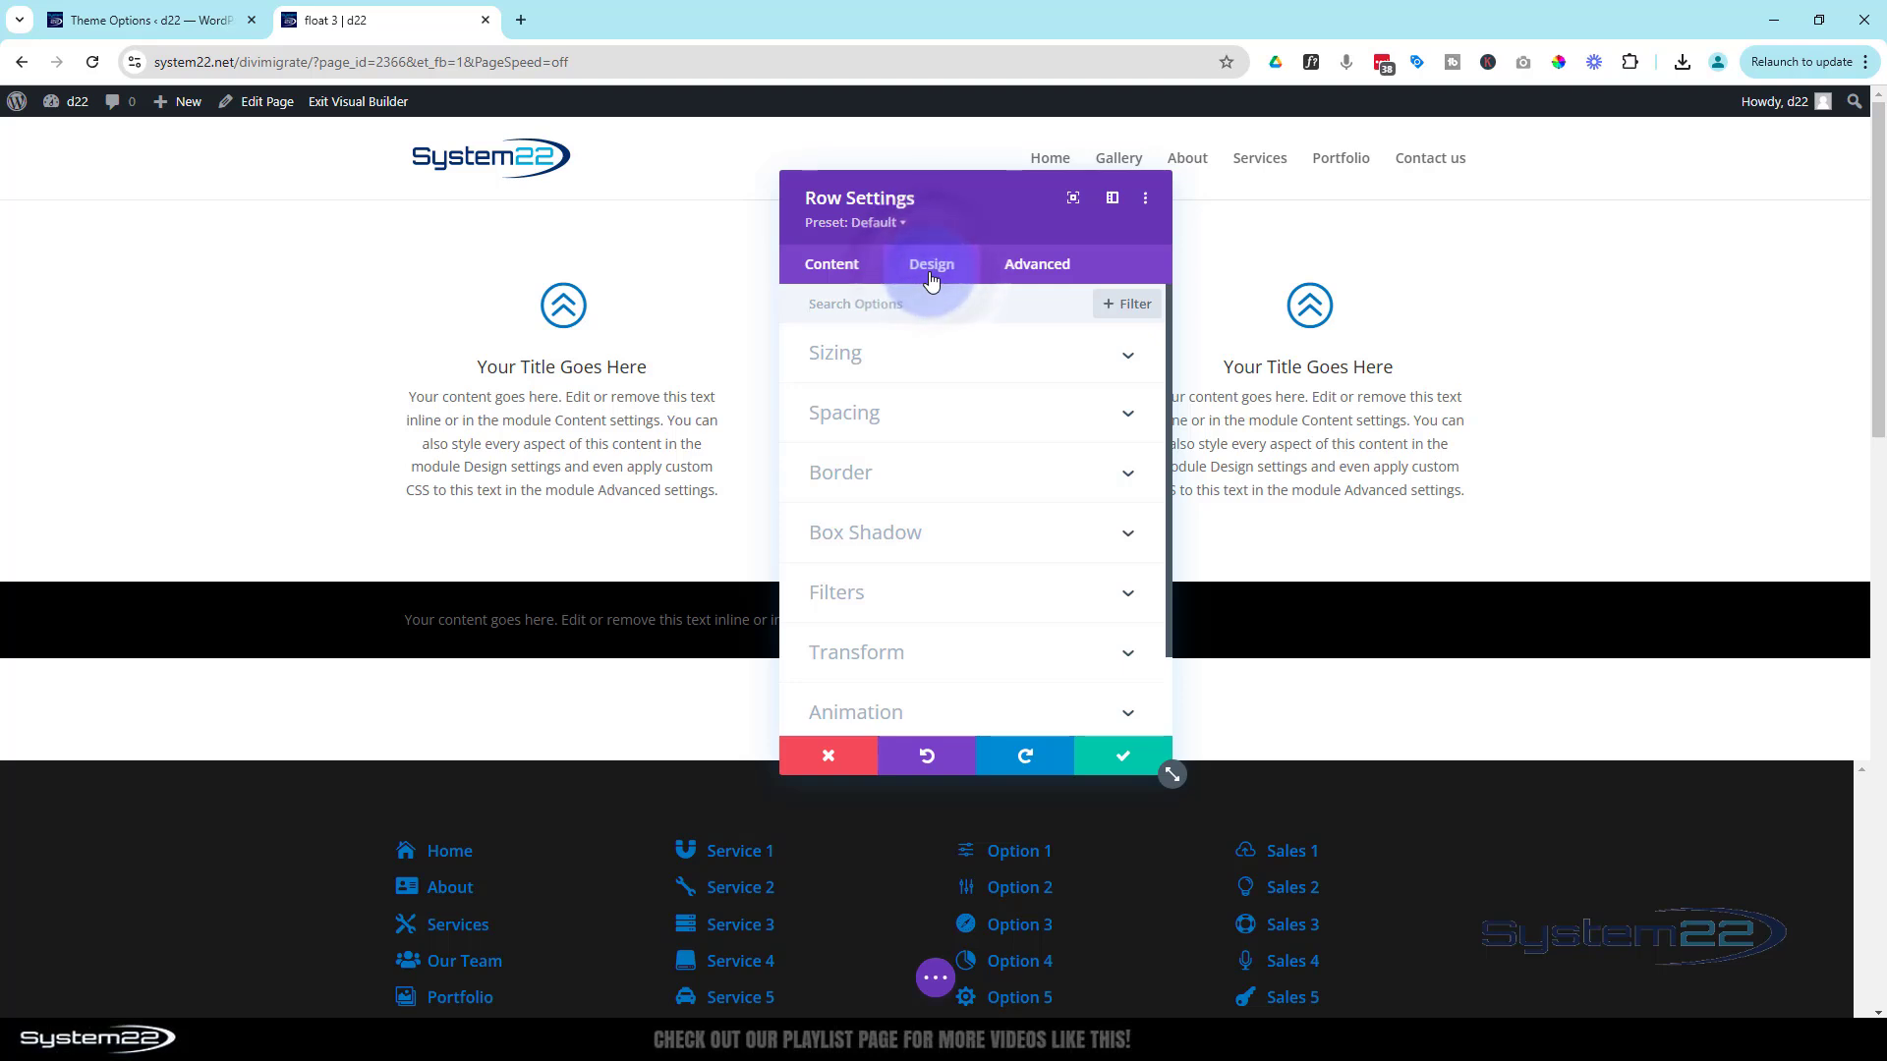
left_click(960, 362)
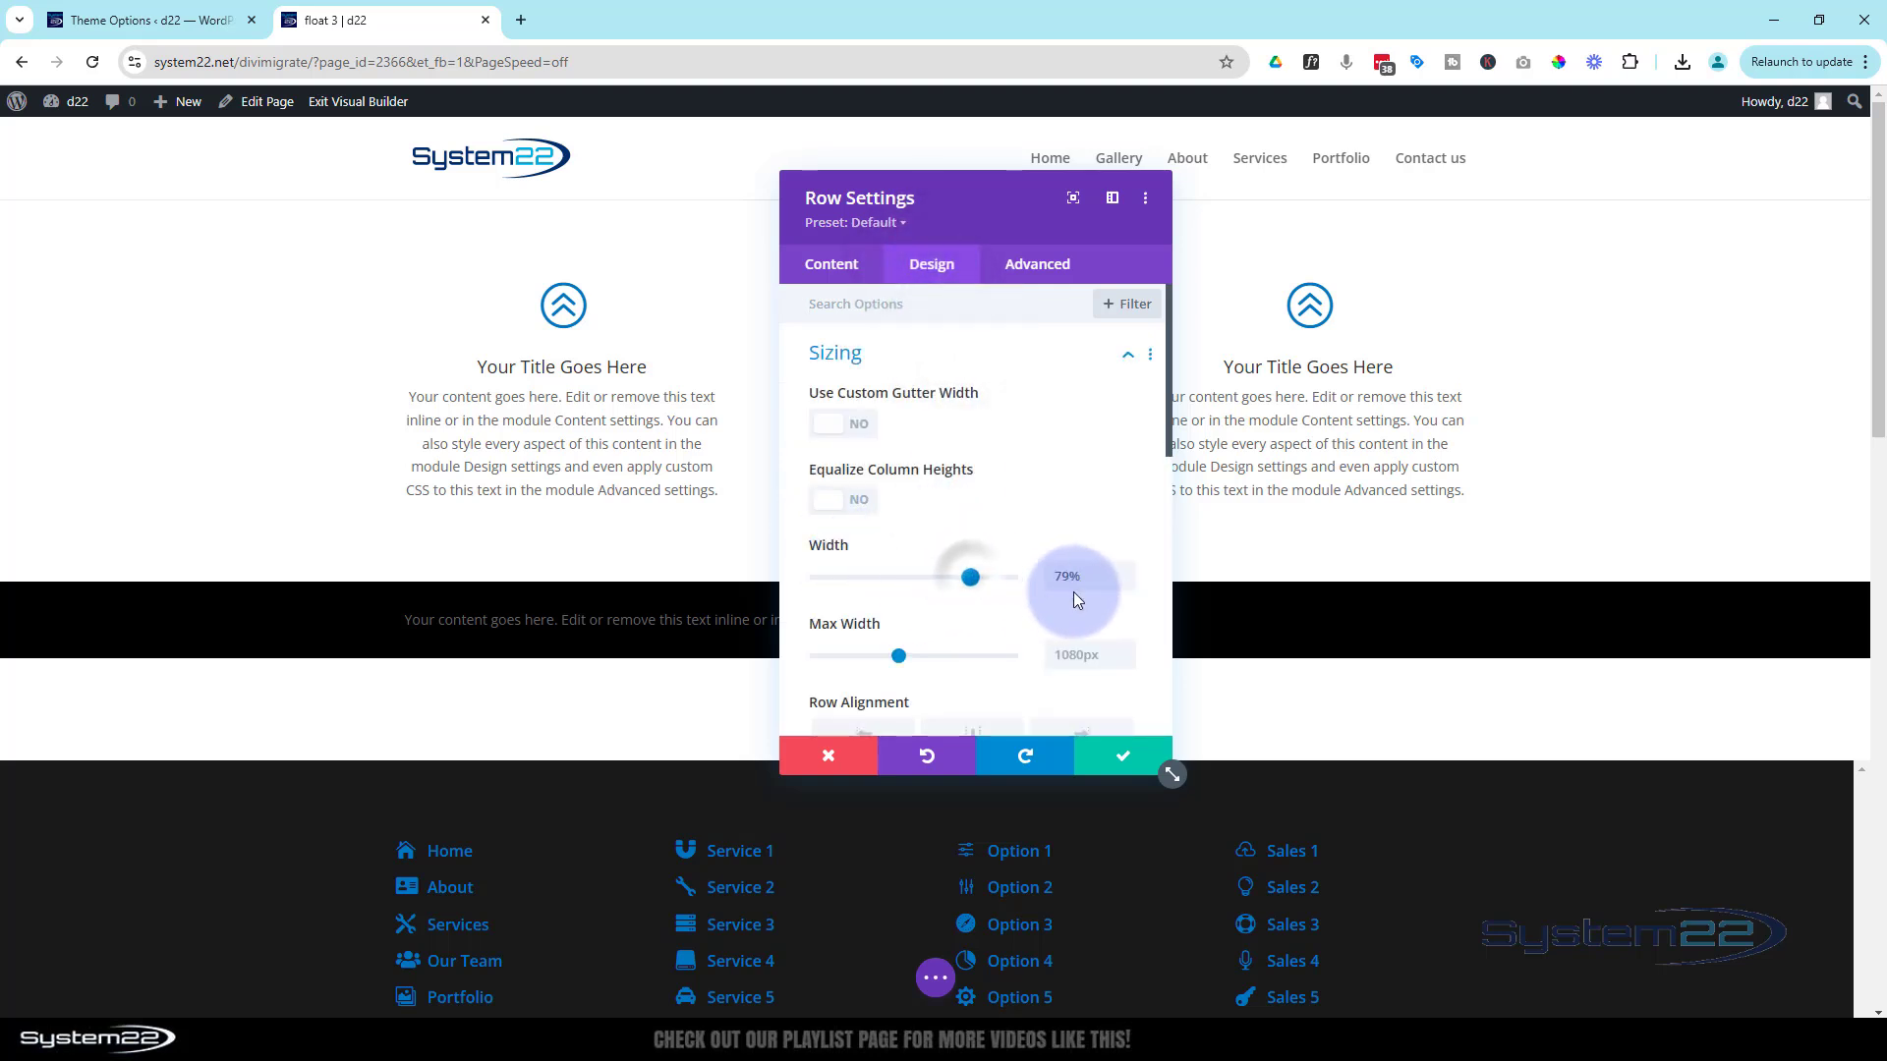
left_click_drag(970, 577, 1014, 576)
key("ctrl+c")
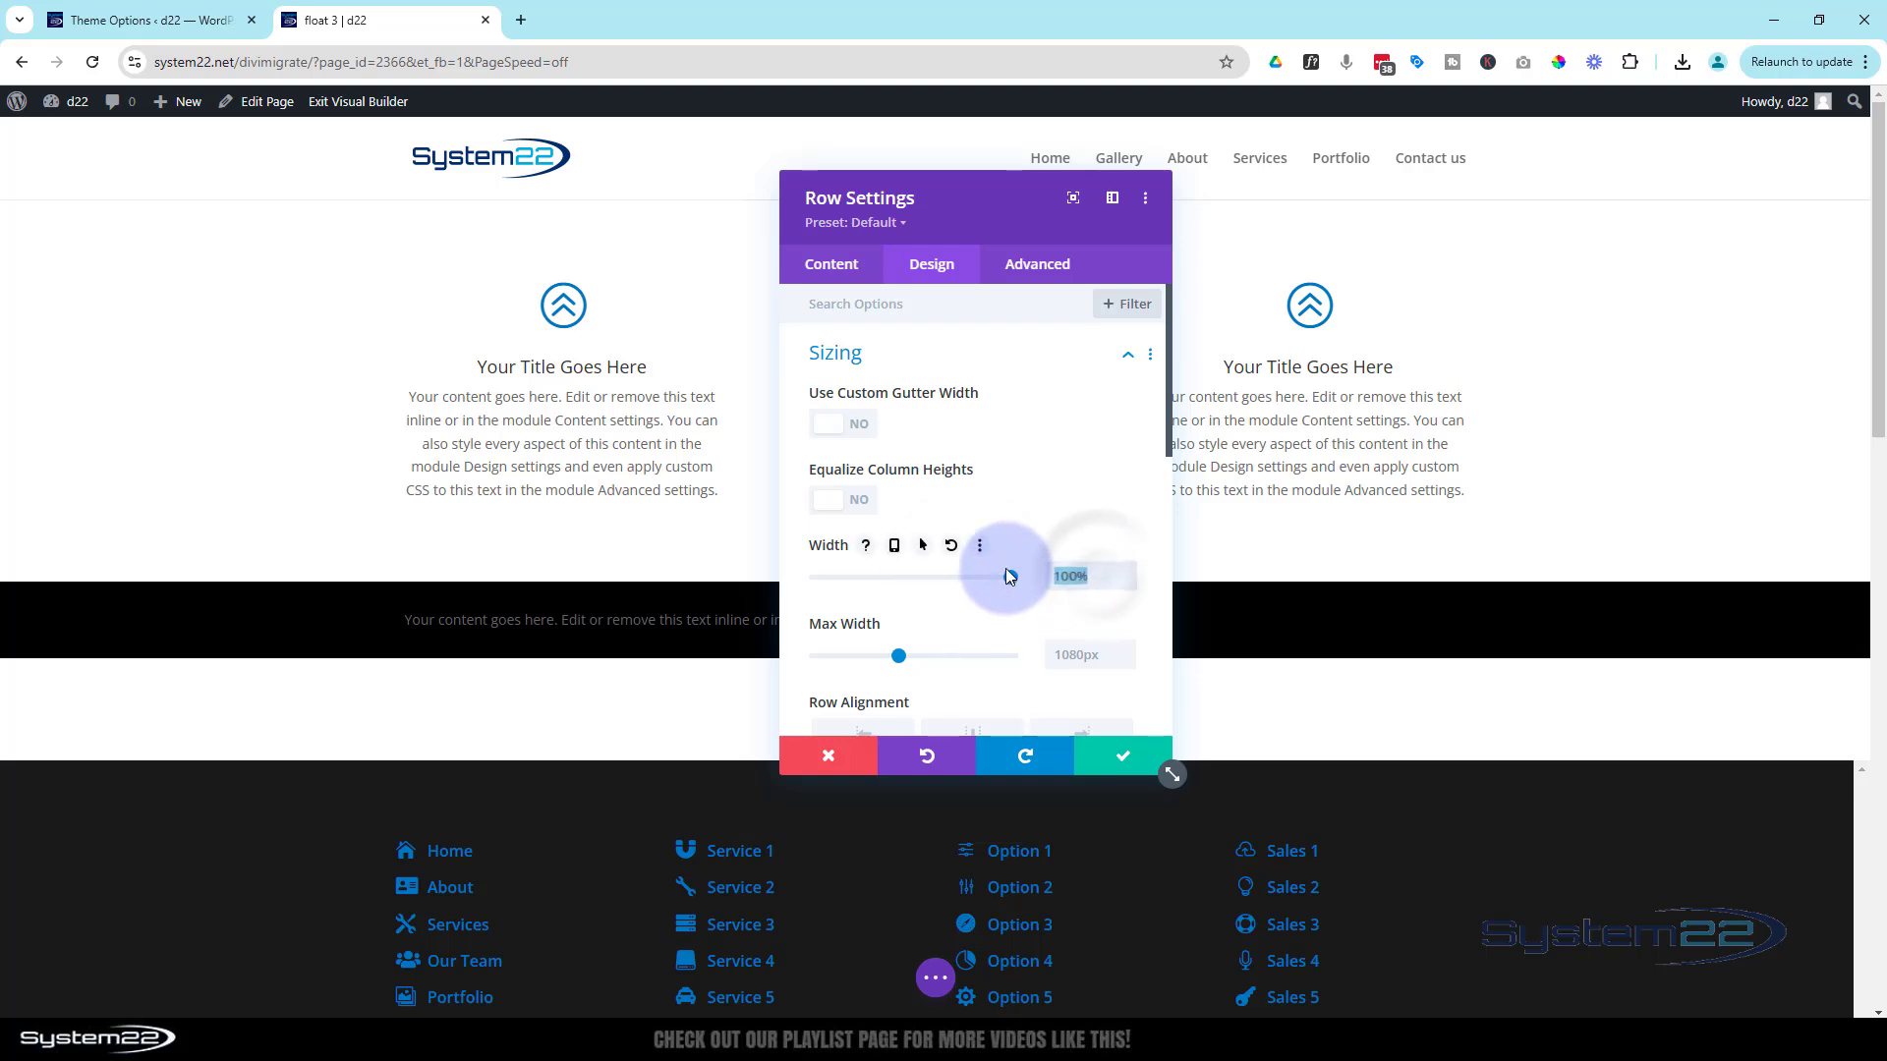
left_click_drag(1074, 652, 1005, 658)
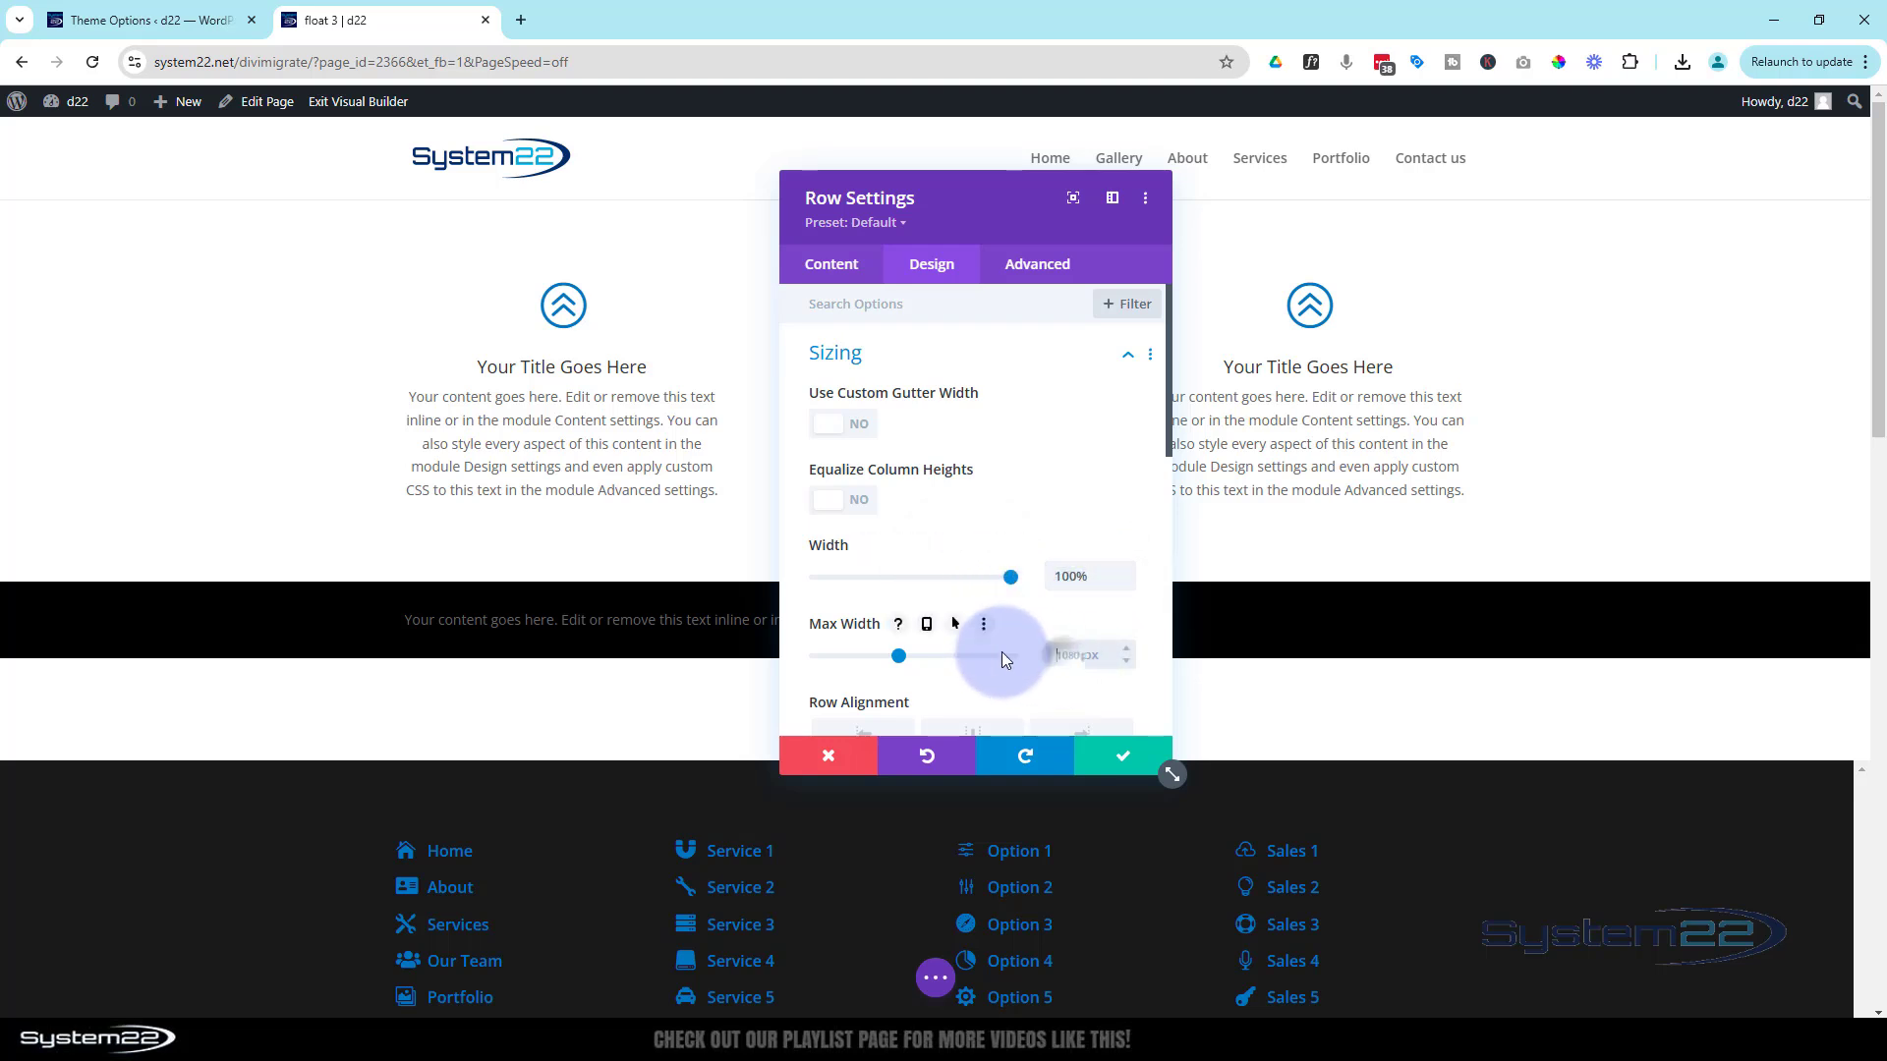
key("ctrl+v")
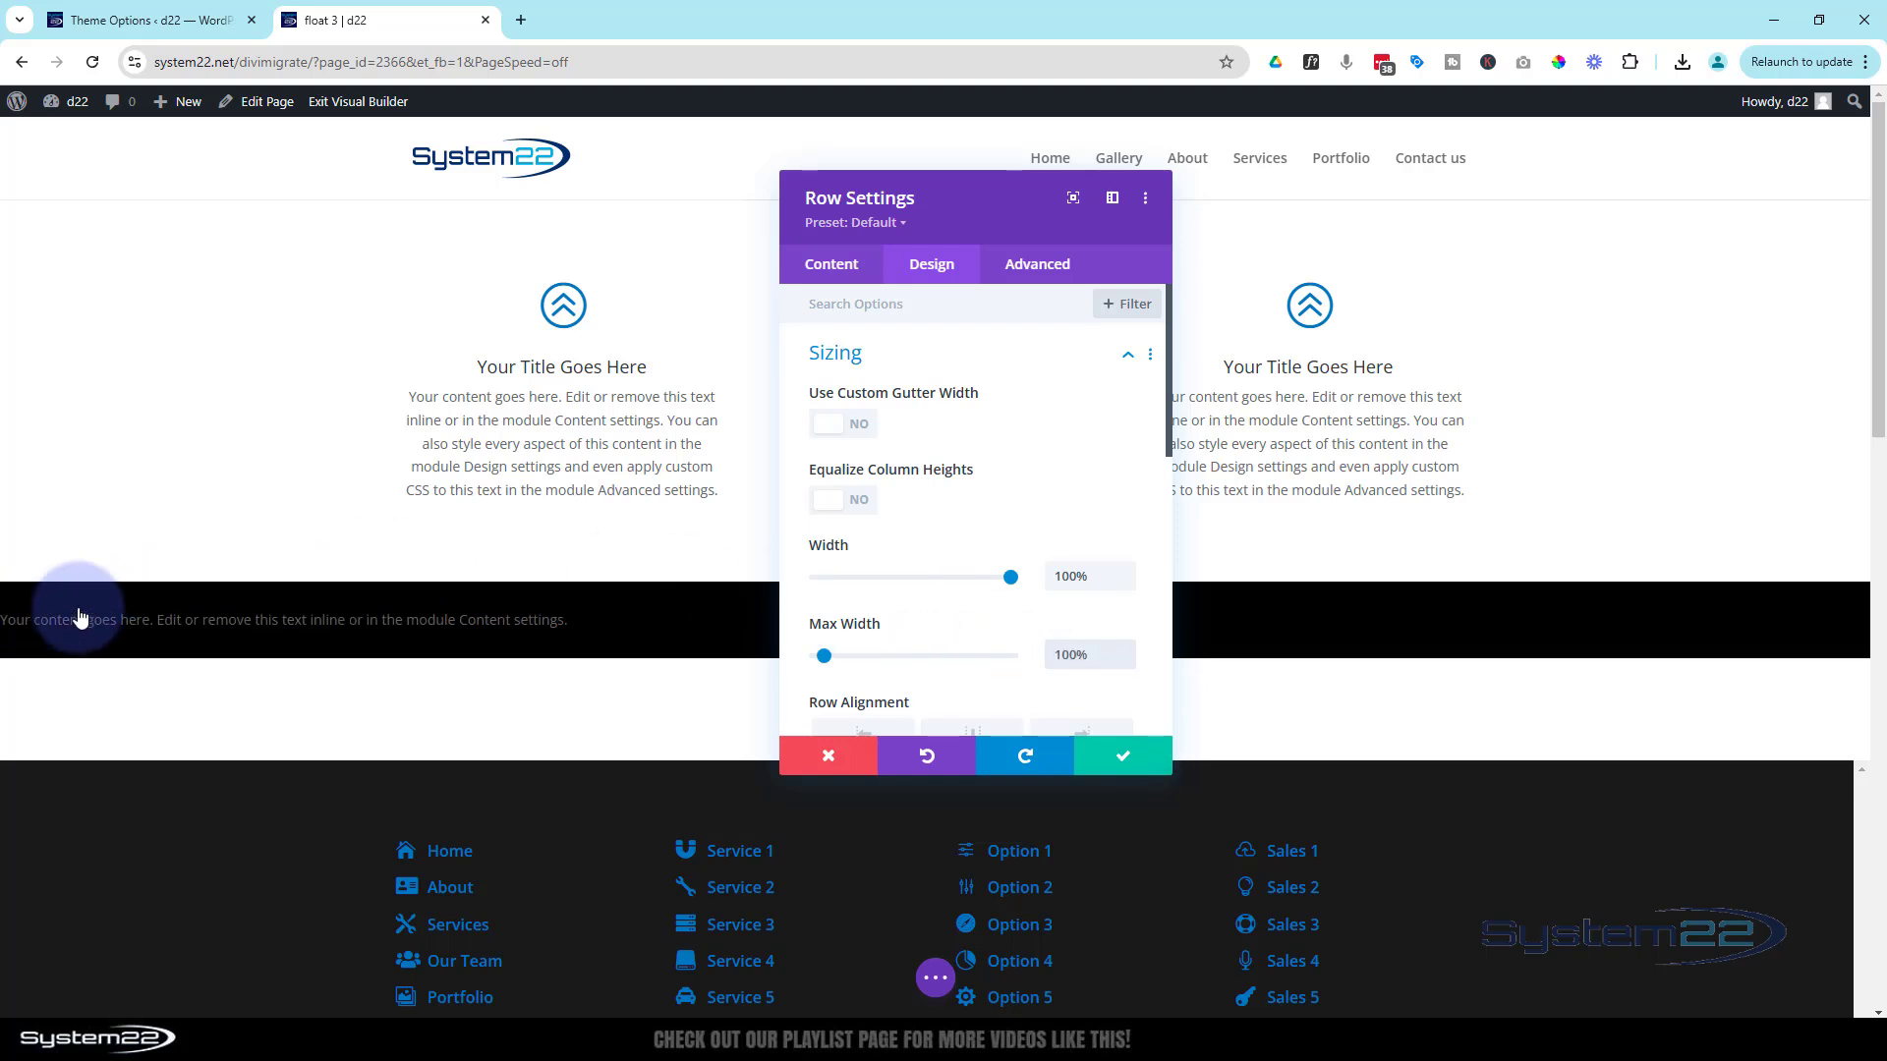
left_click(1124, 758)
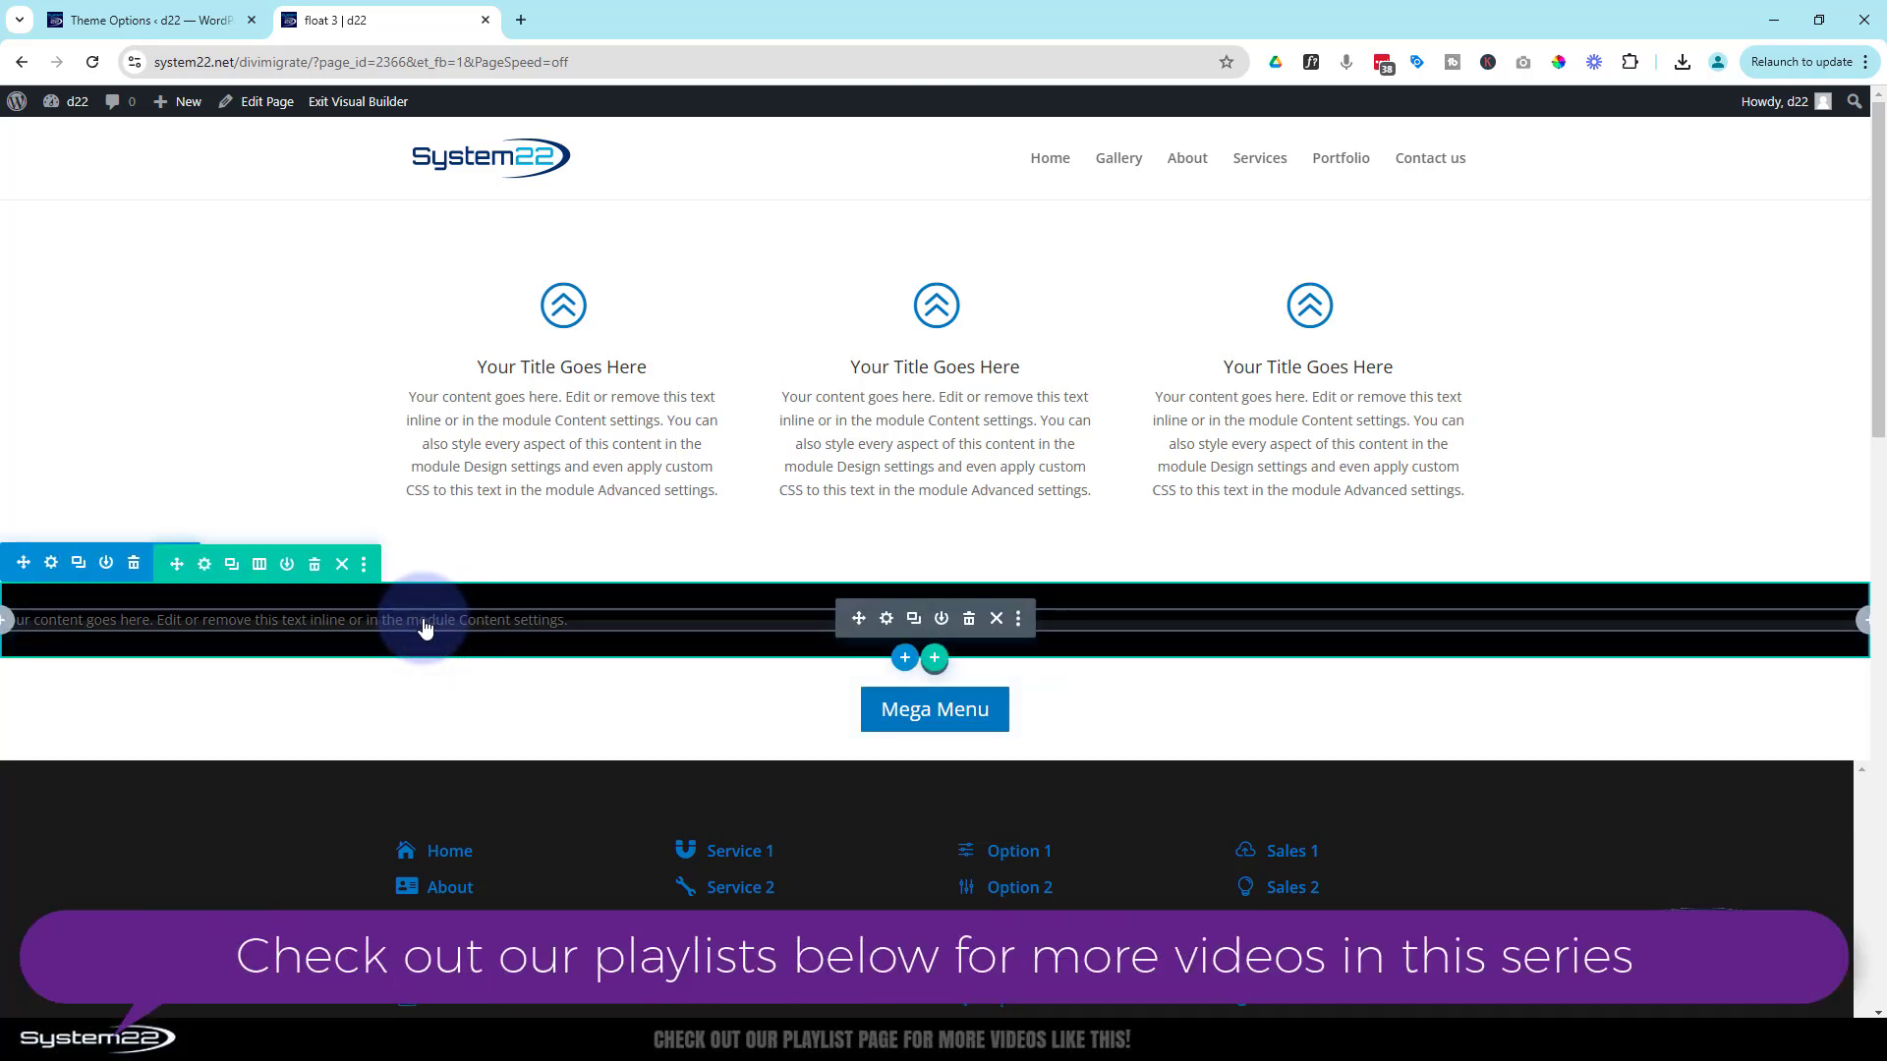
Step: Style the Text module's text in the black section with red color #e02b20 and uppercase letters
left_click(888, 621)
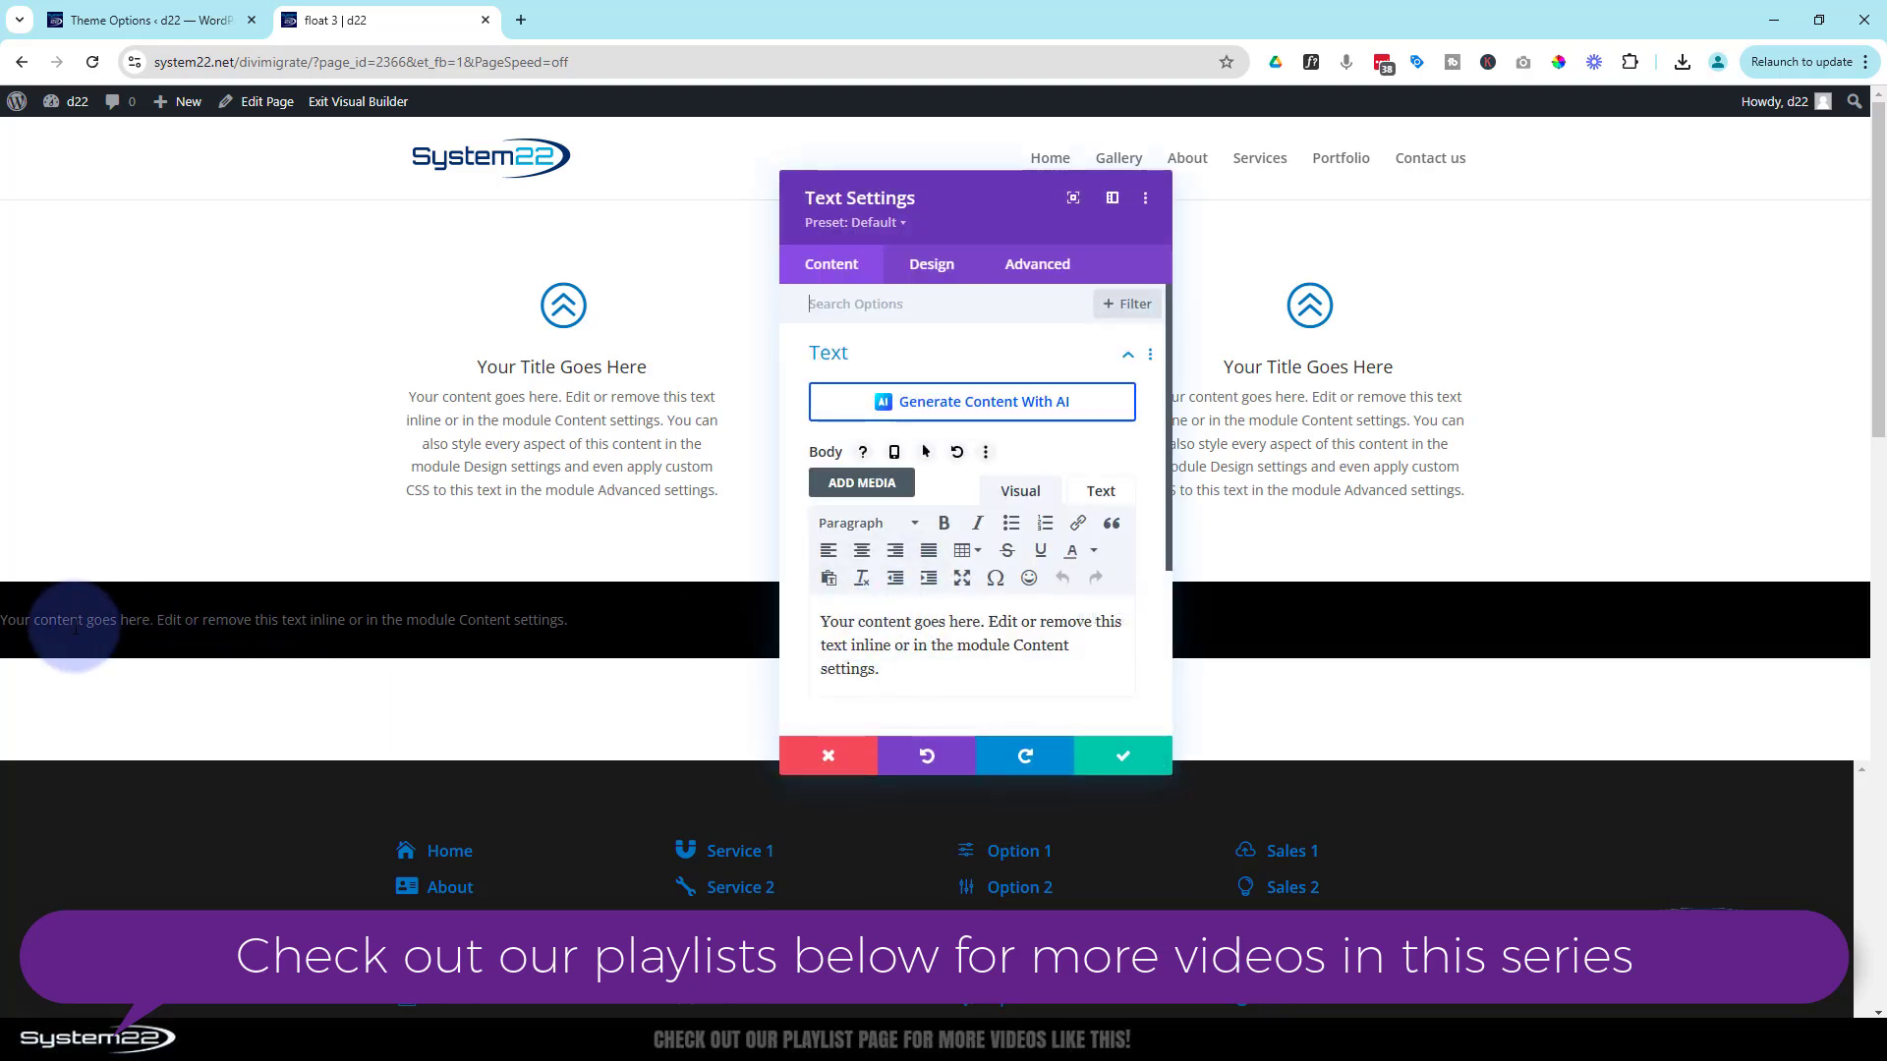
left_click(7, 615)
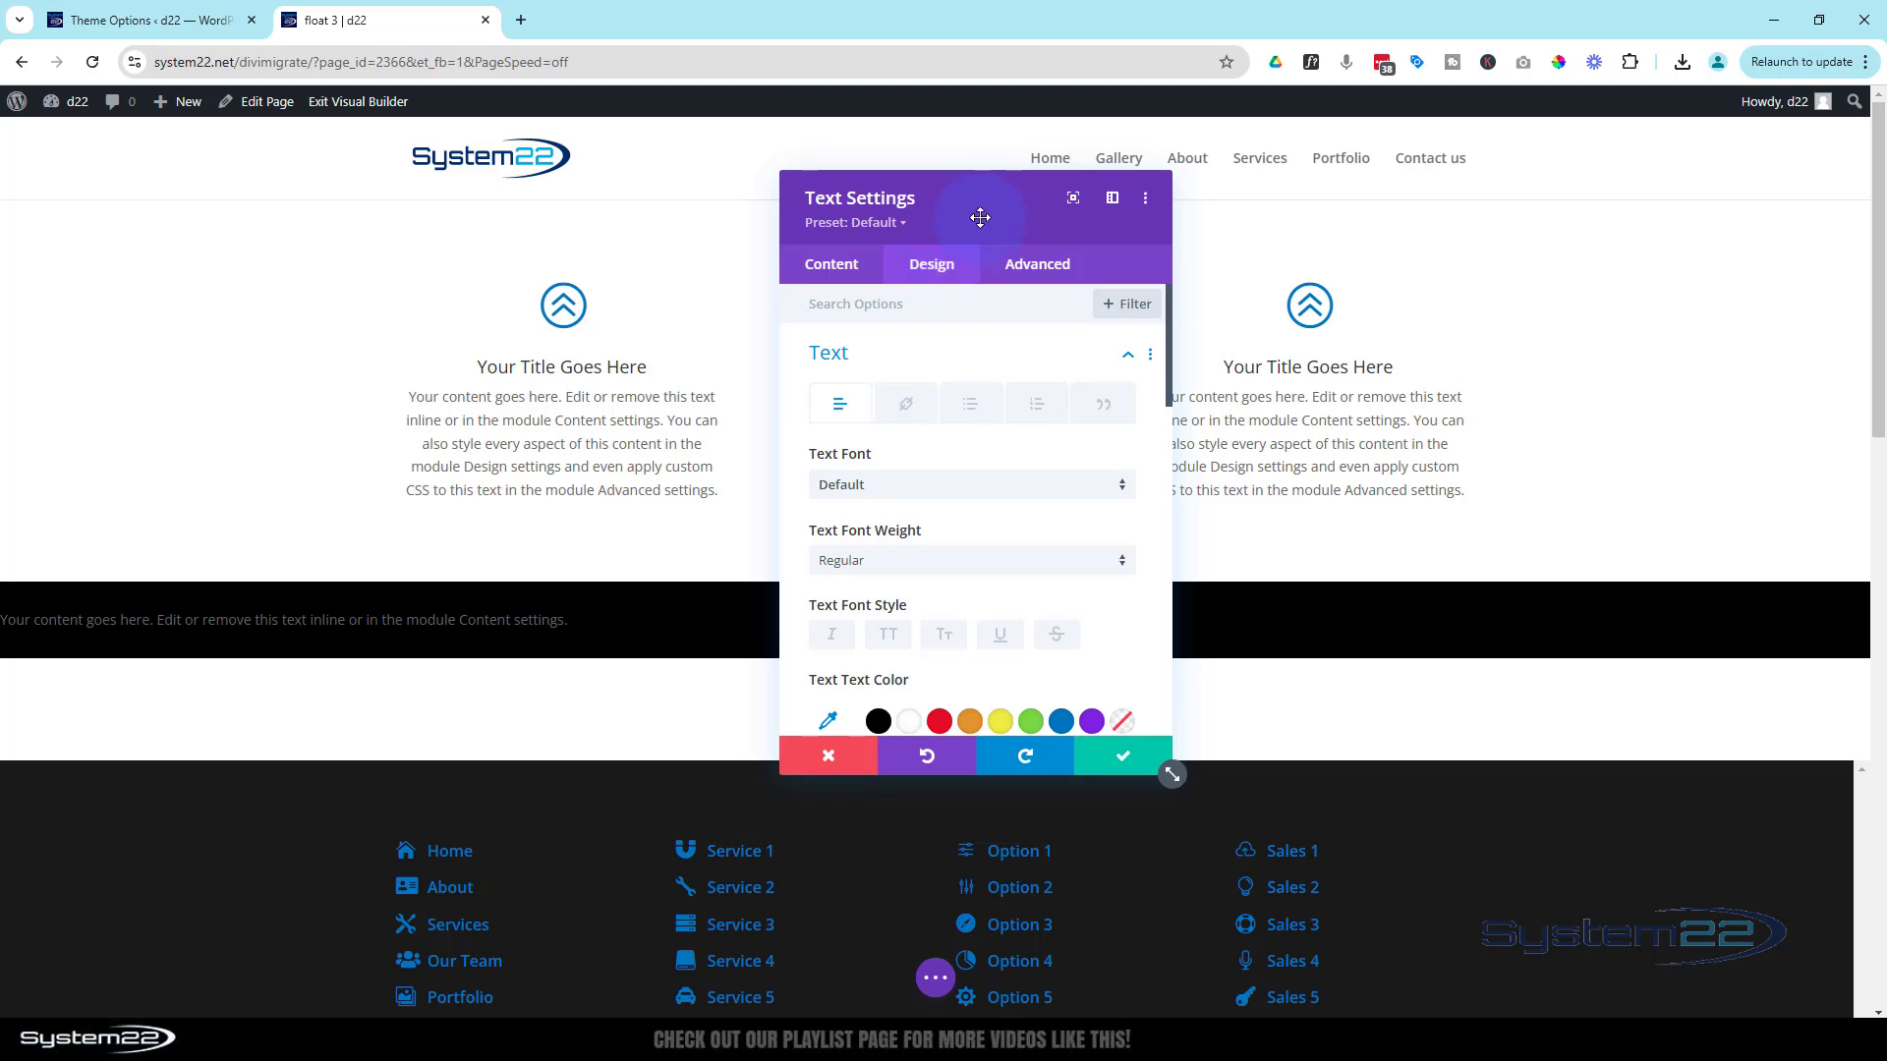
left_click_drag(980, 217, 1314, 164)
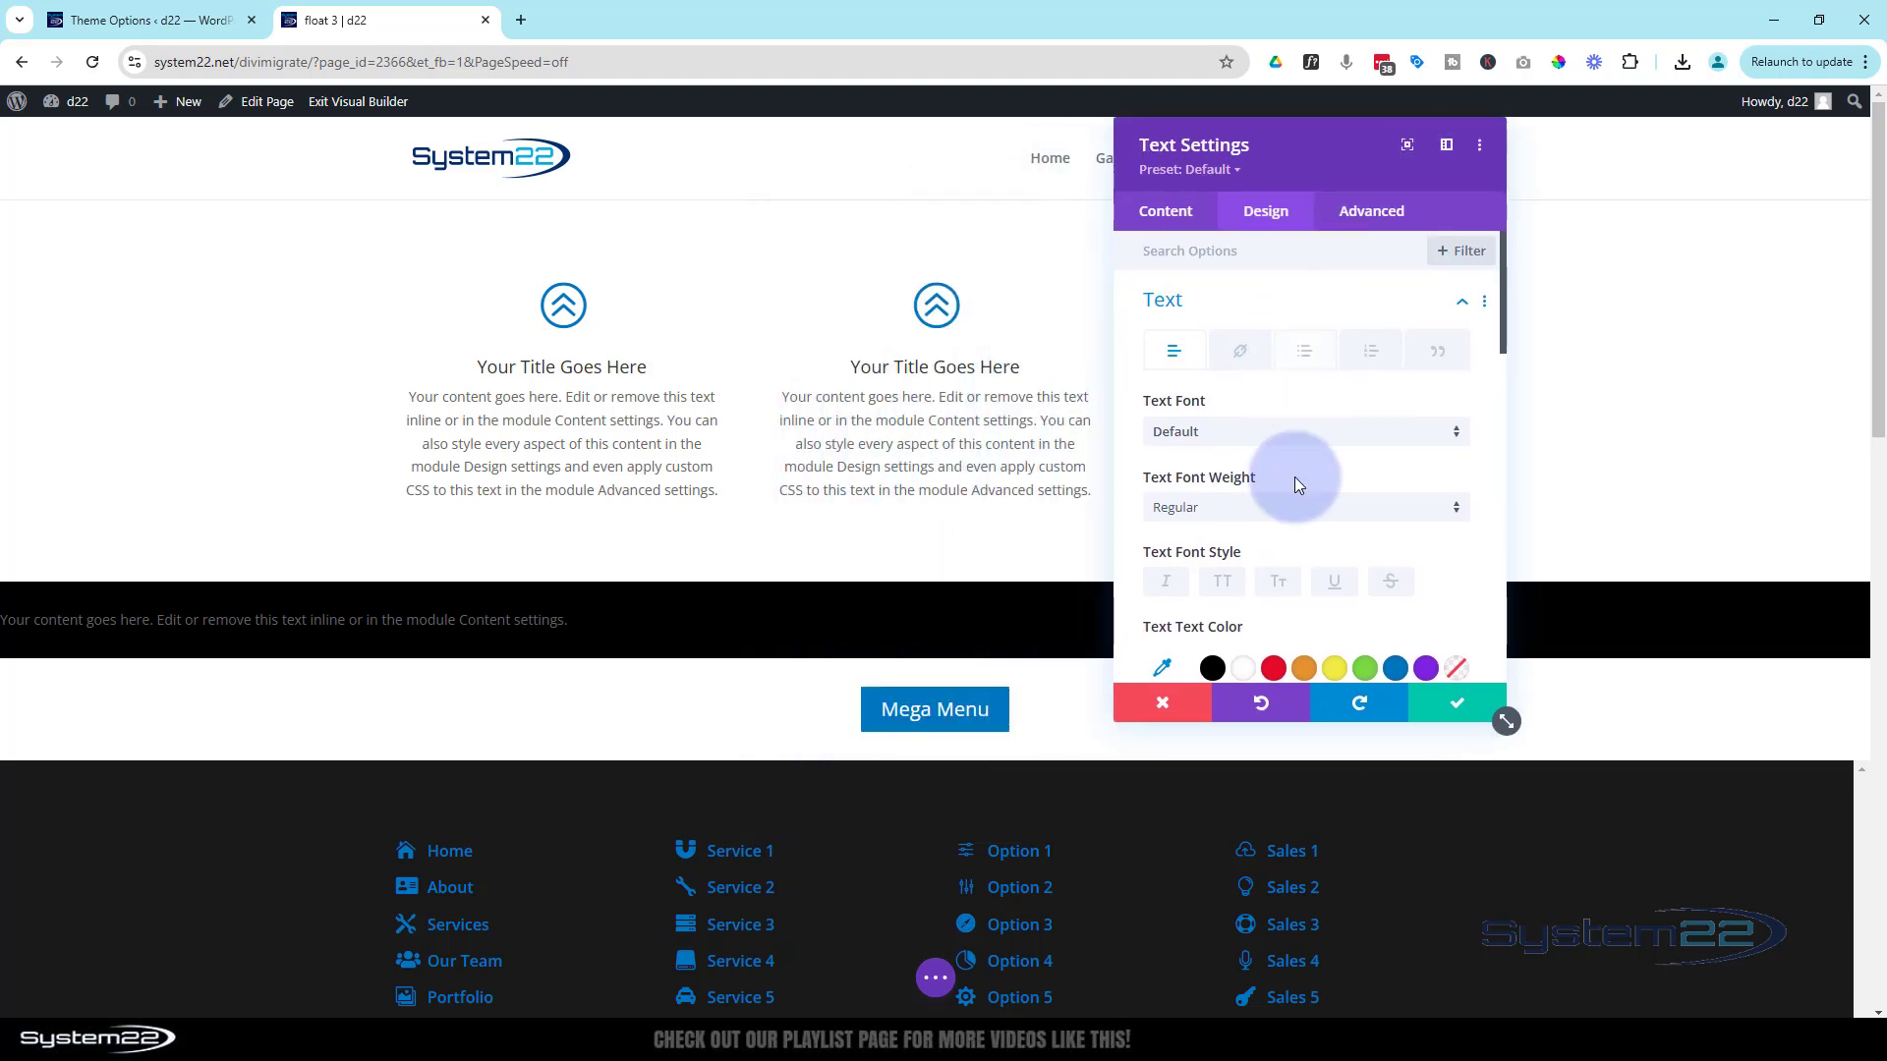
scroll(1294, 475, "down", 1)
left_click(1272, 580)
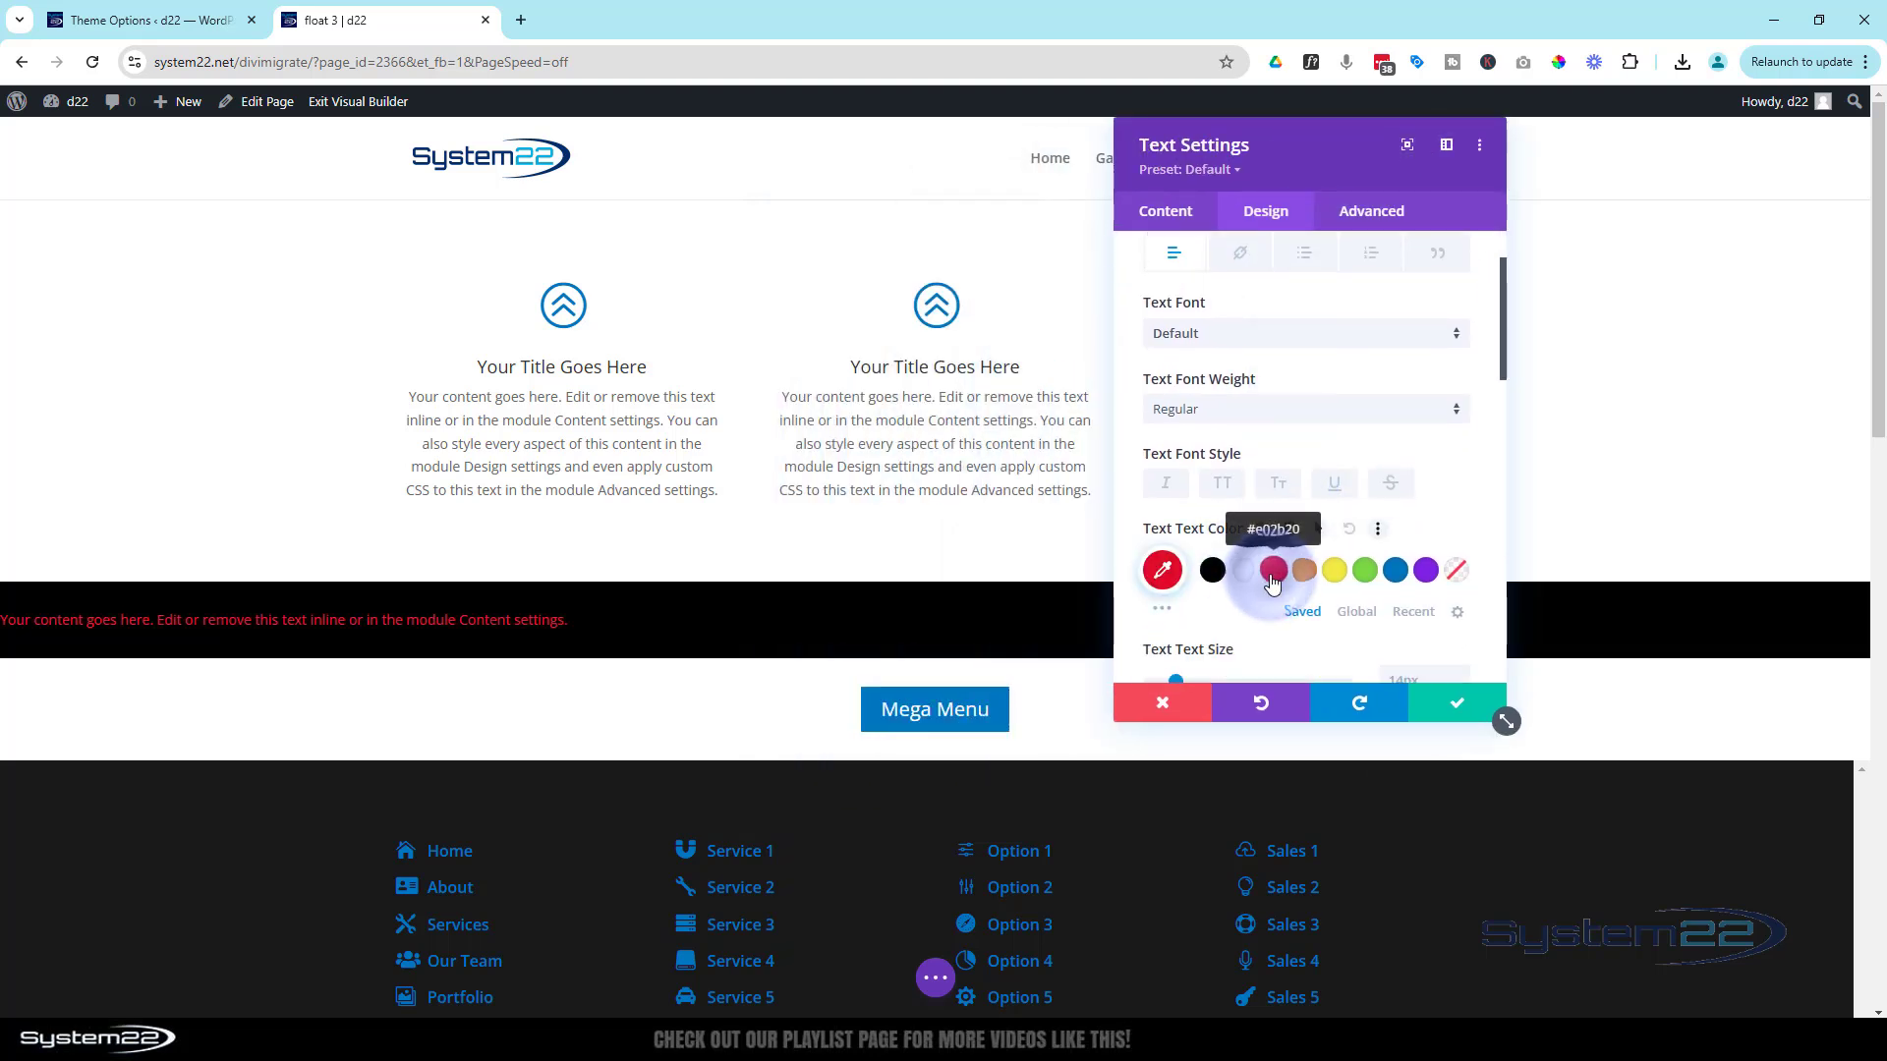
left_click(1221, 487)
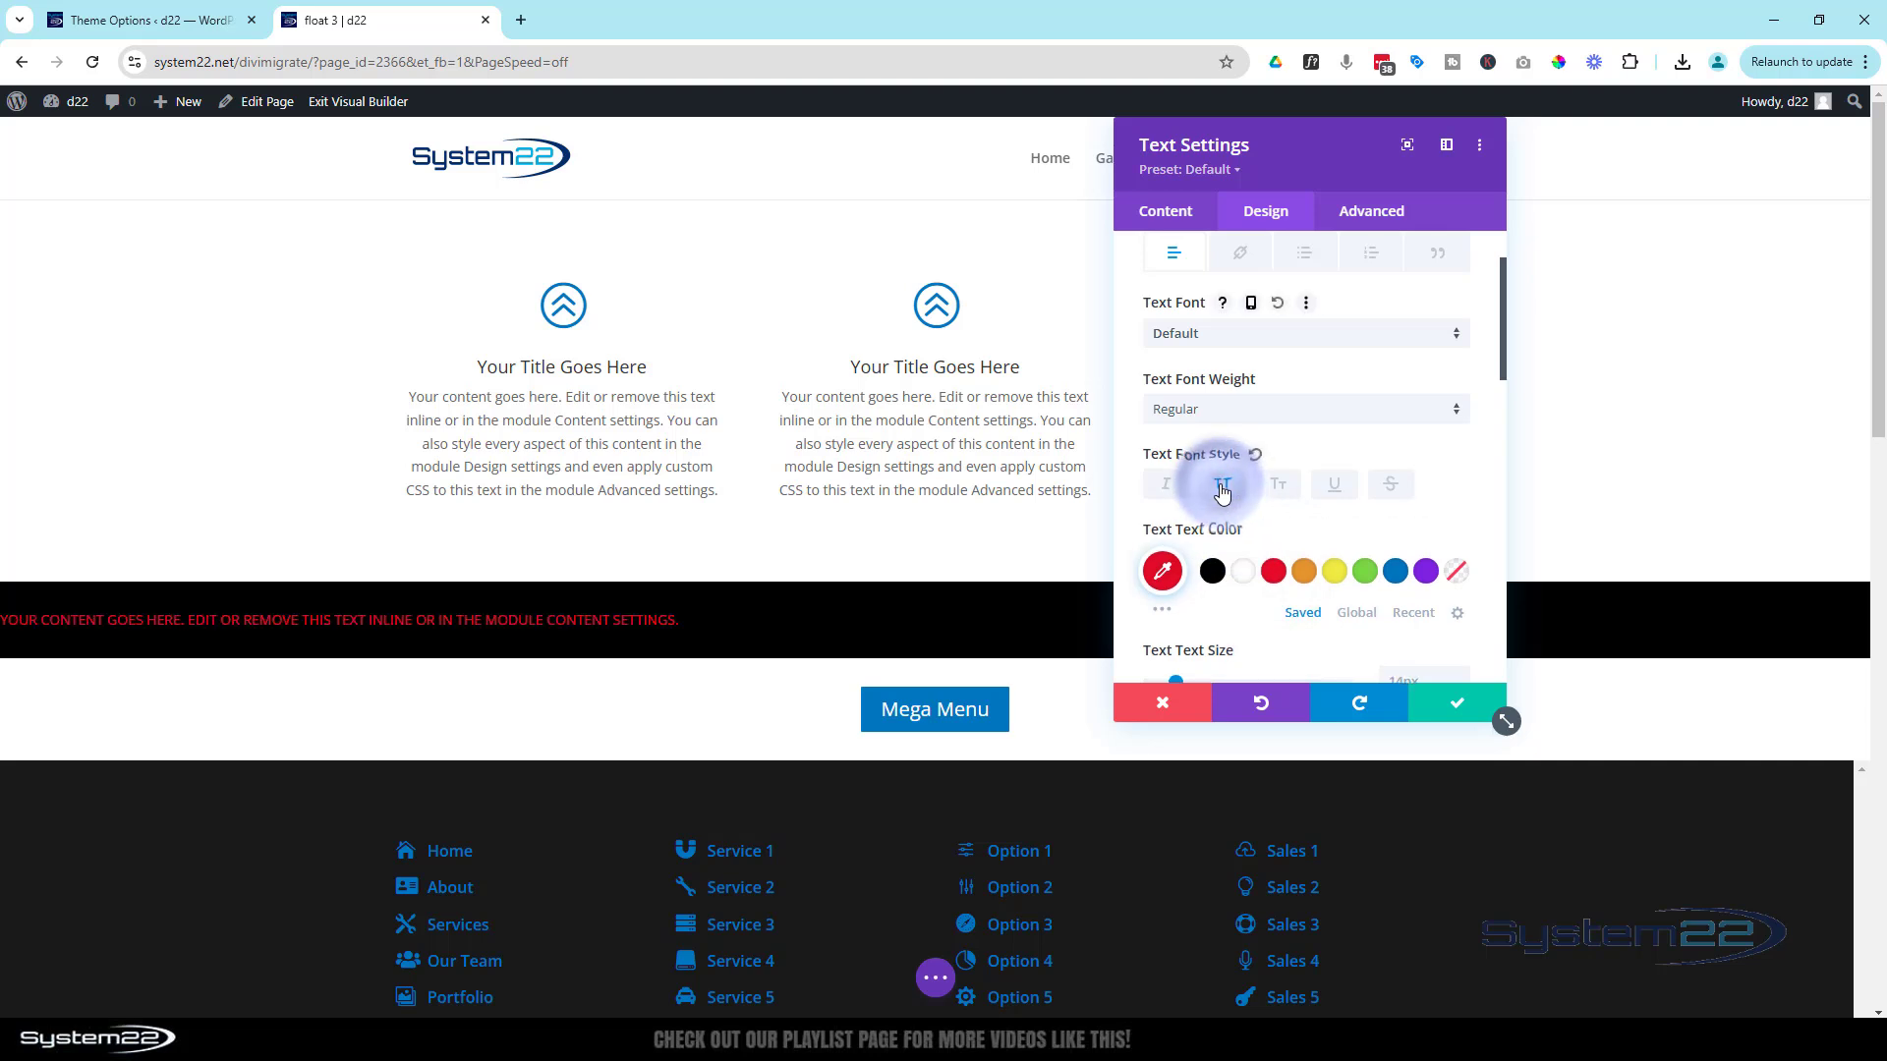
Step: Set the Text module's font weight to Ultra Bold and its text size to 50px
left_click(1216, 413)
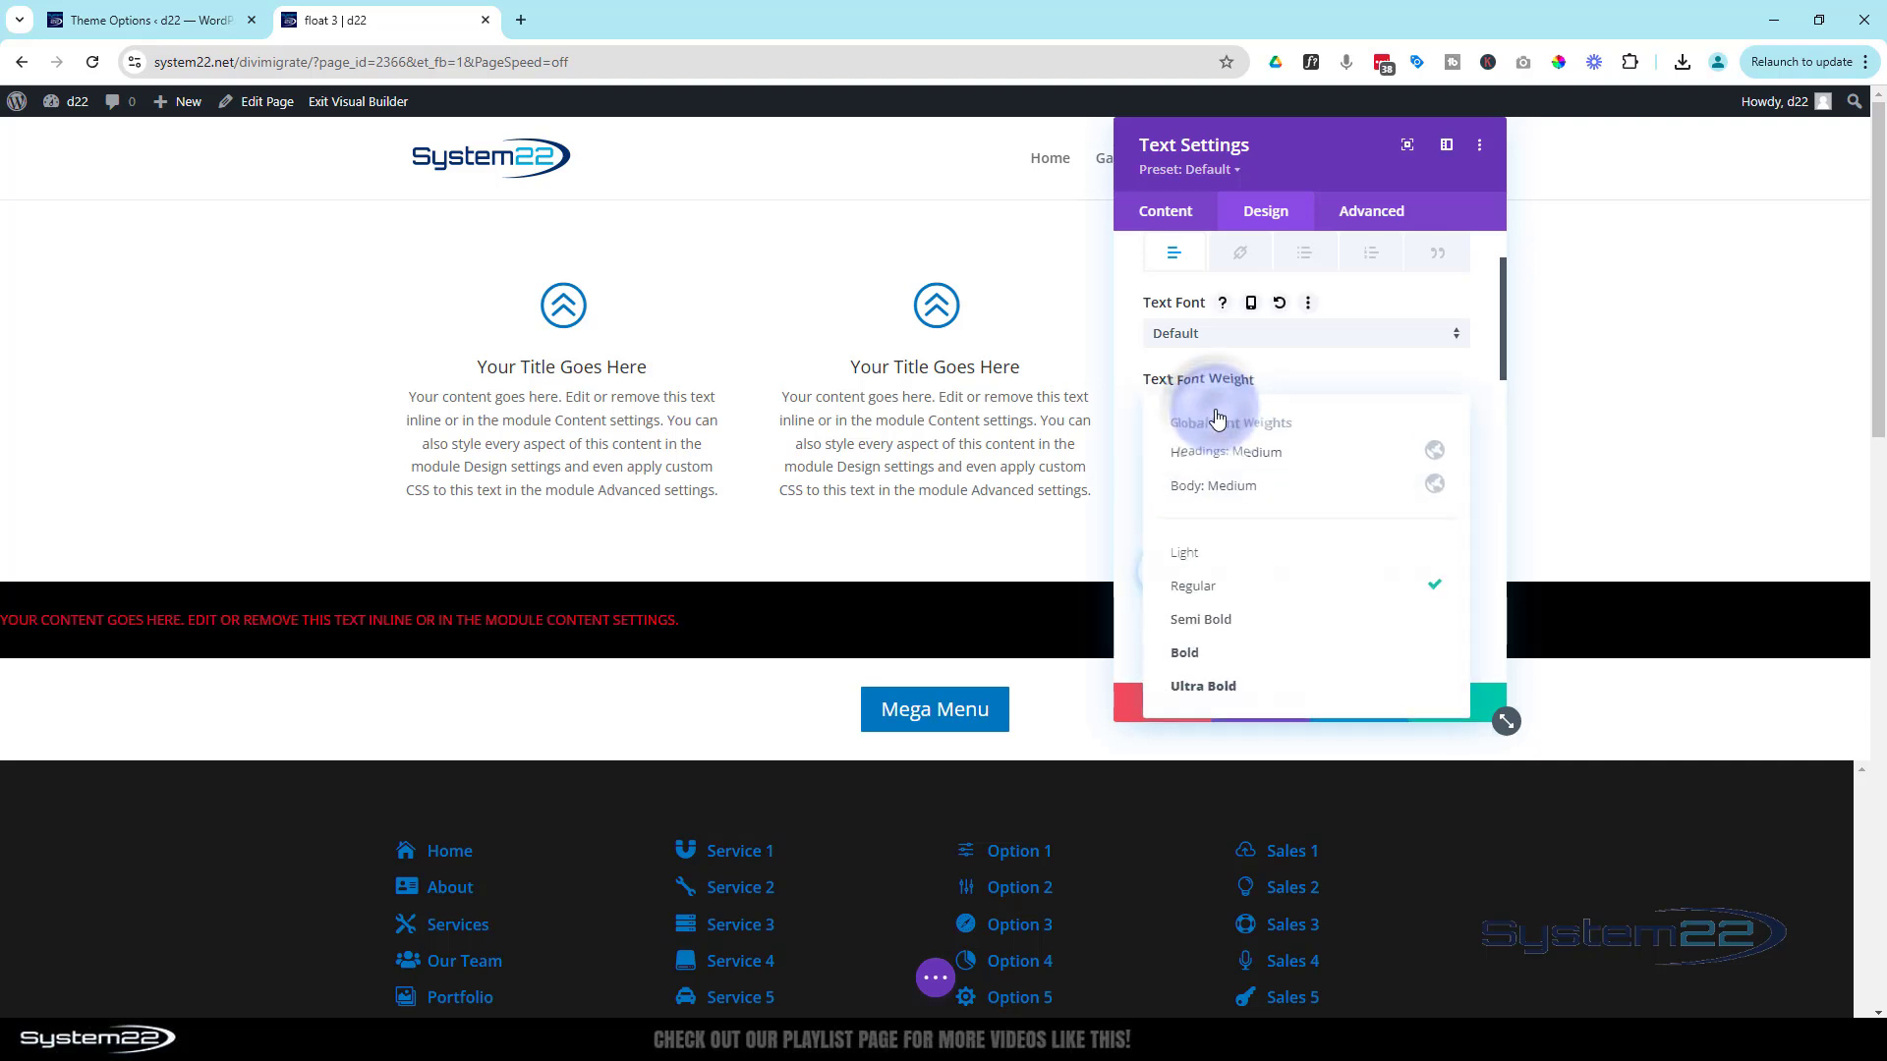
left_click(1223, 686)
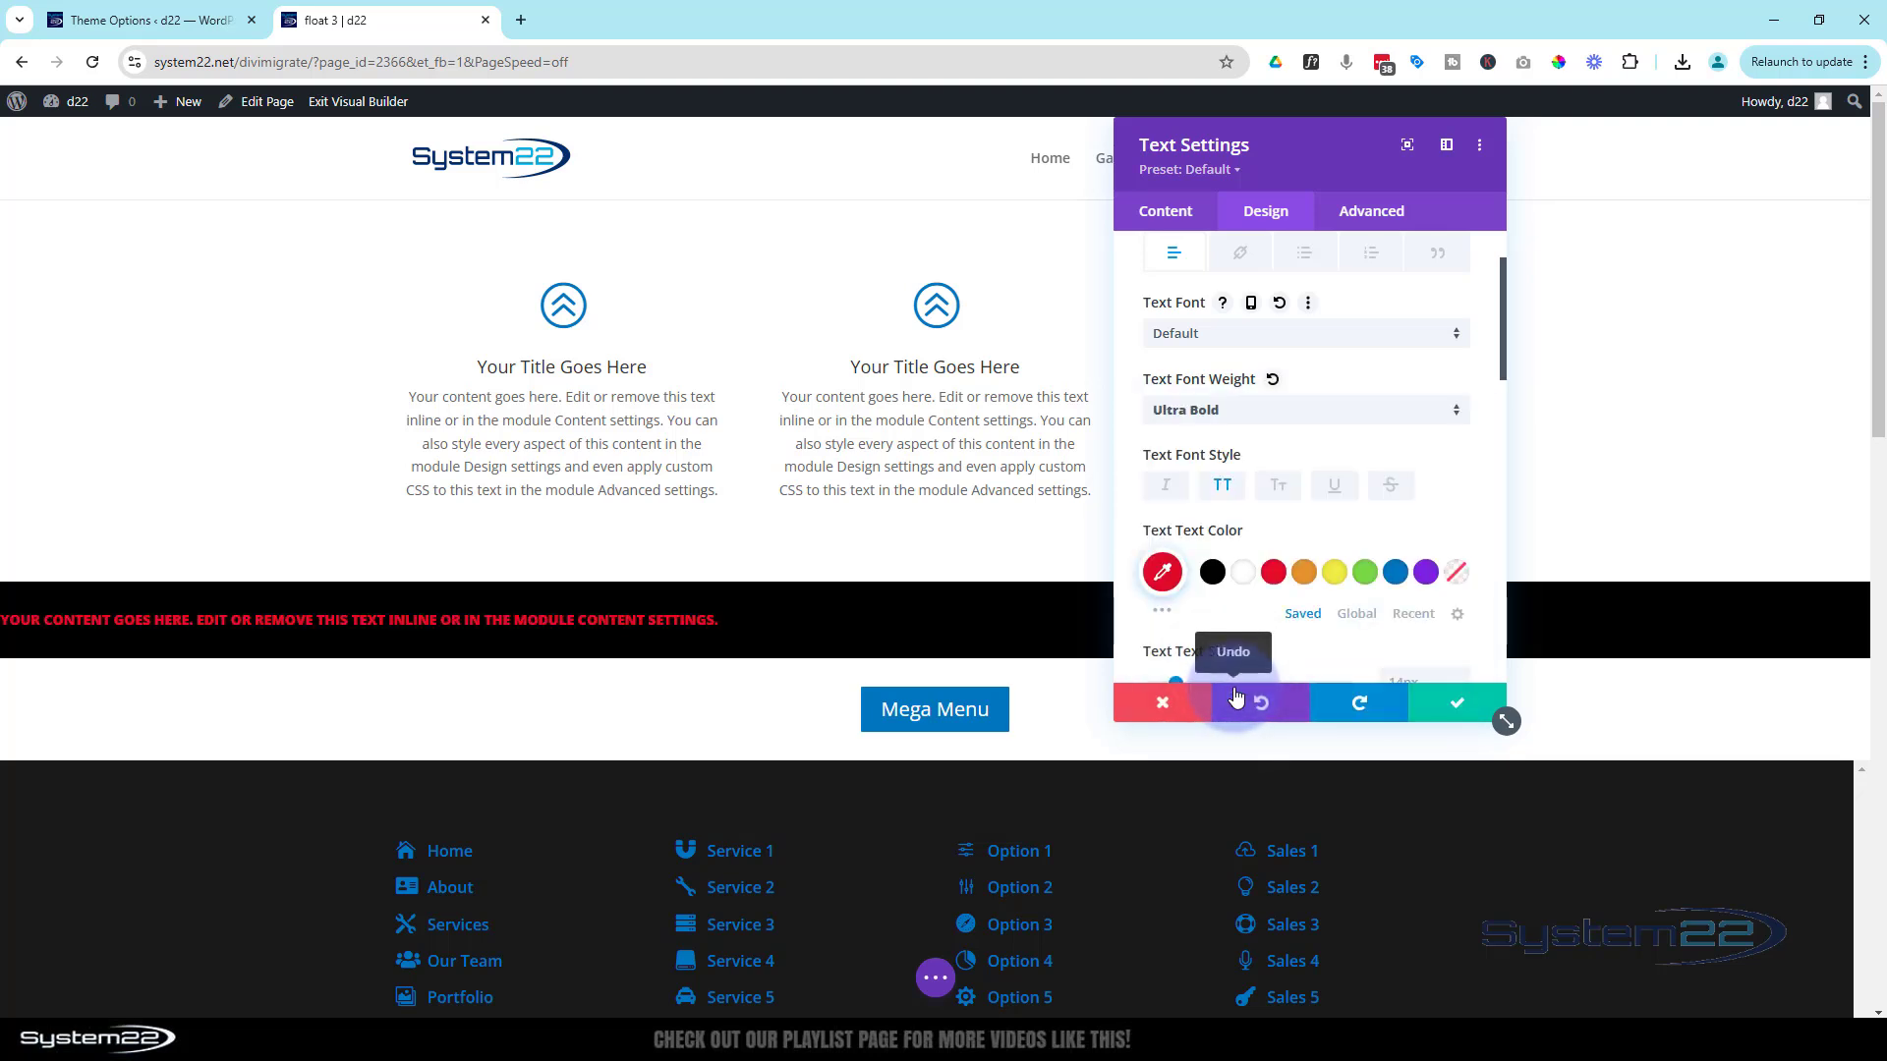
scroll(1228, 531, "down", 2)
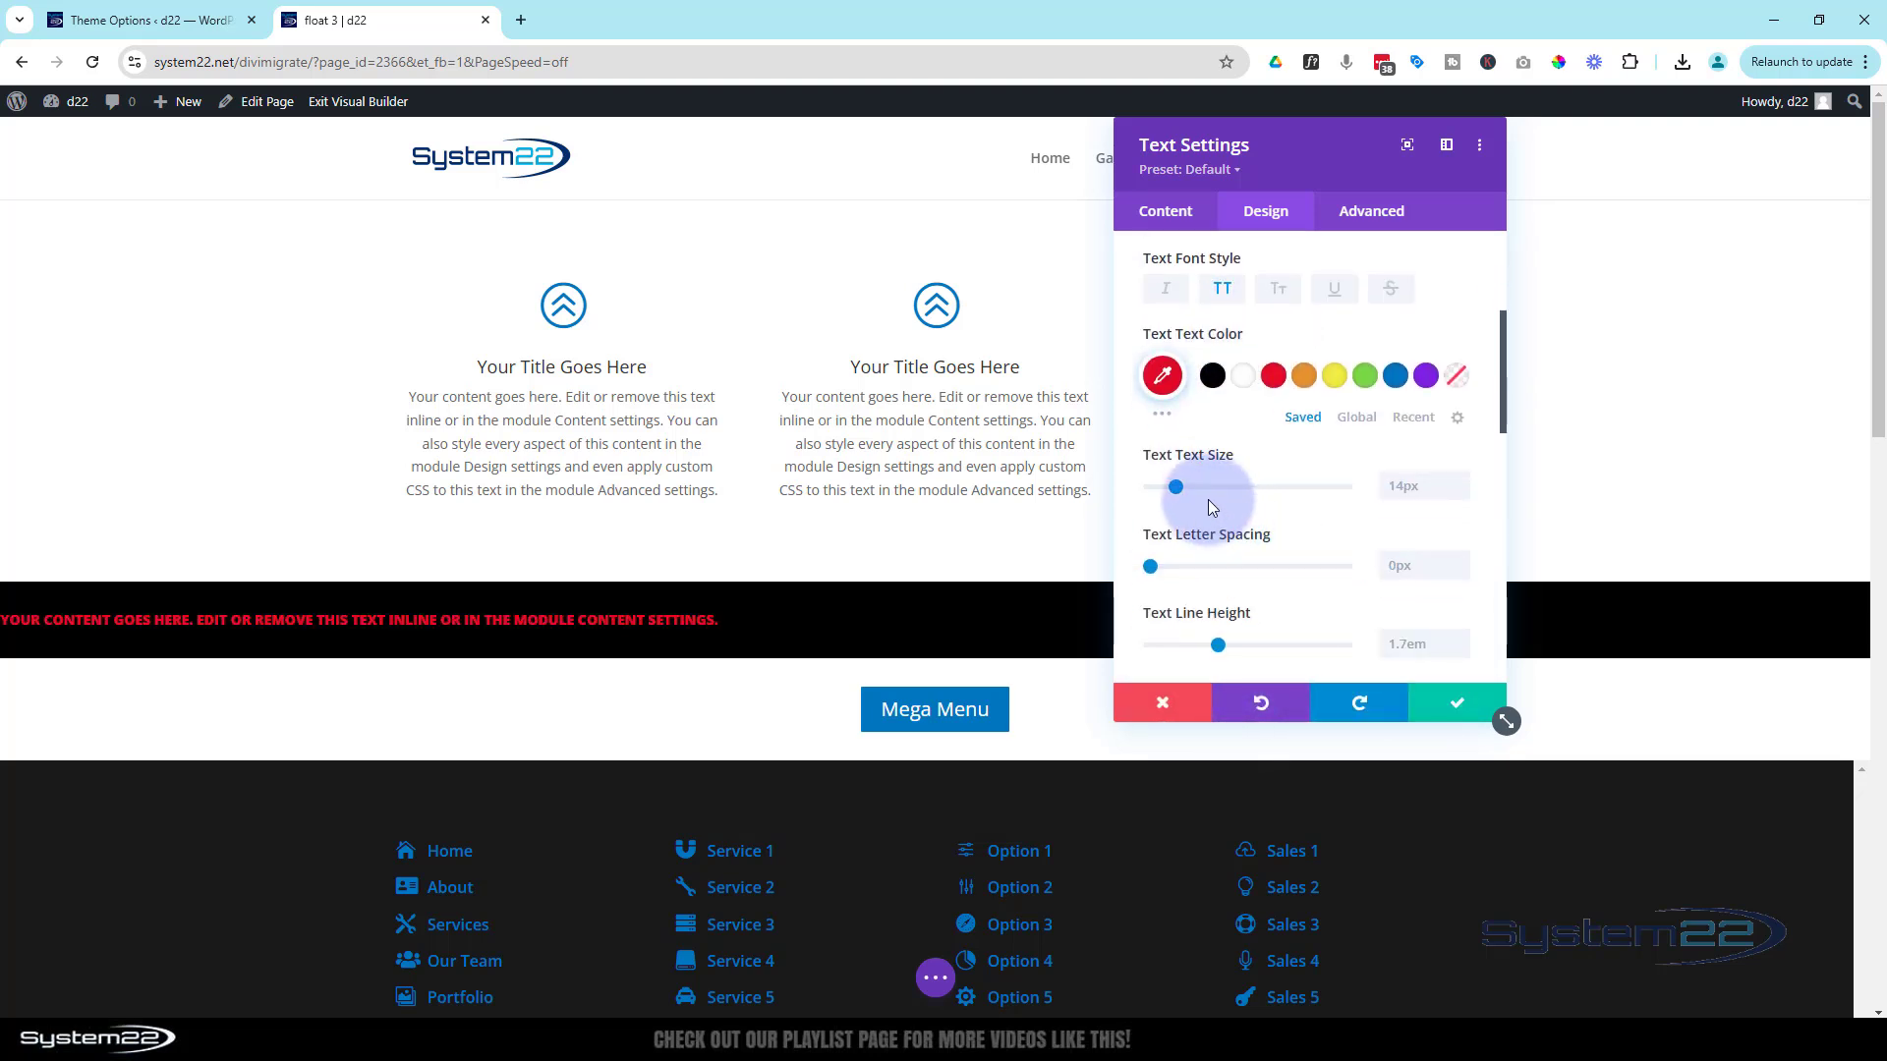
left_click(1402, 498)
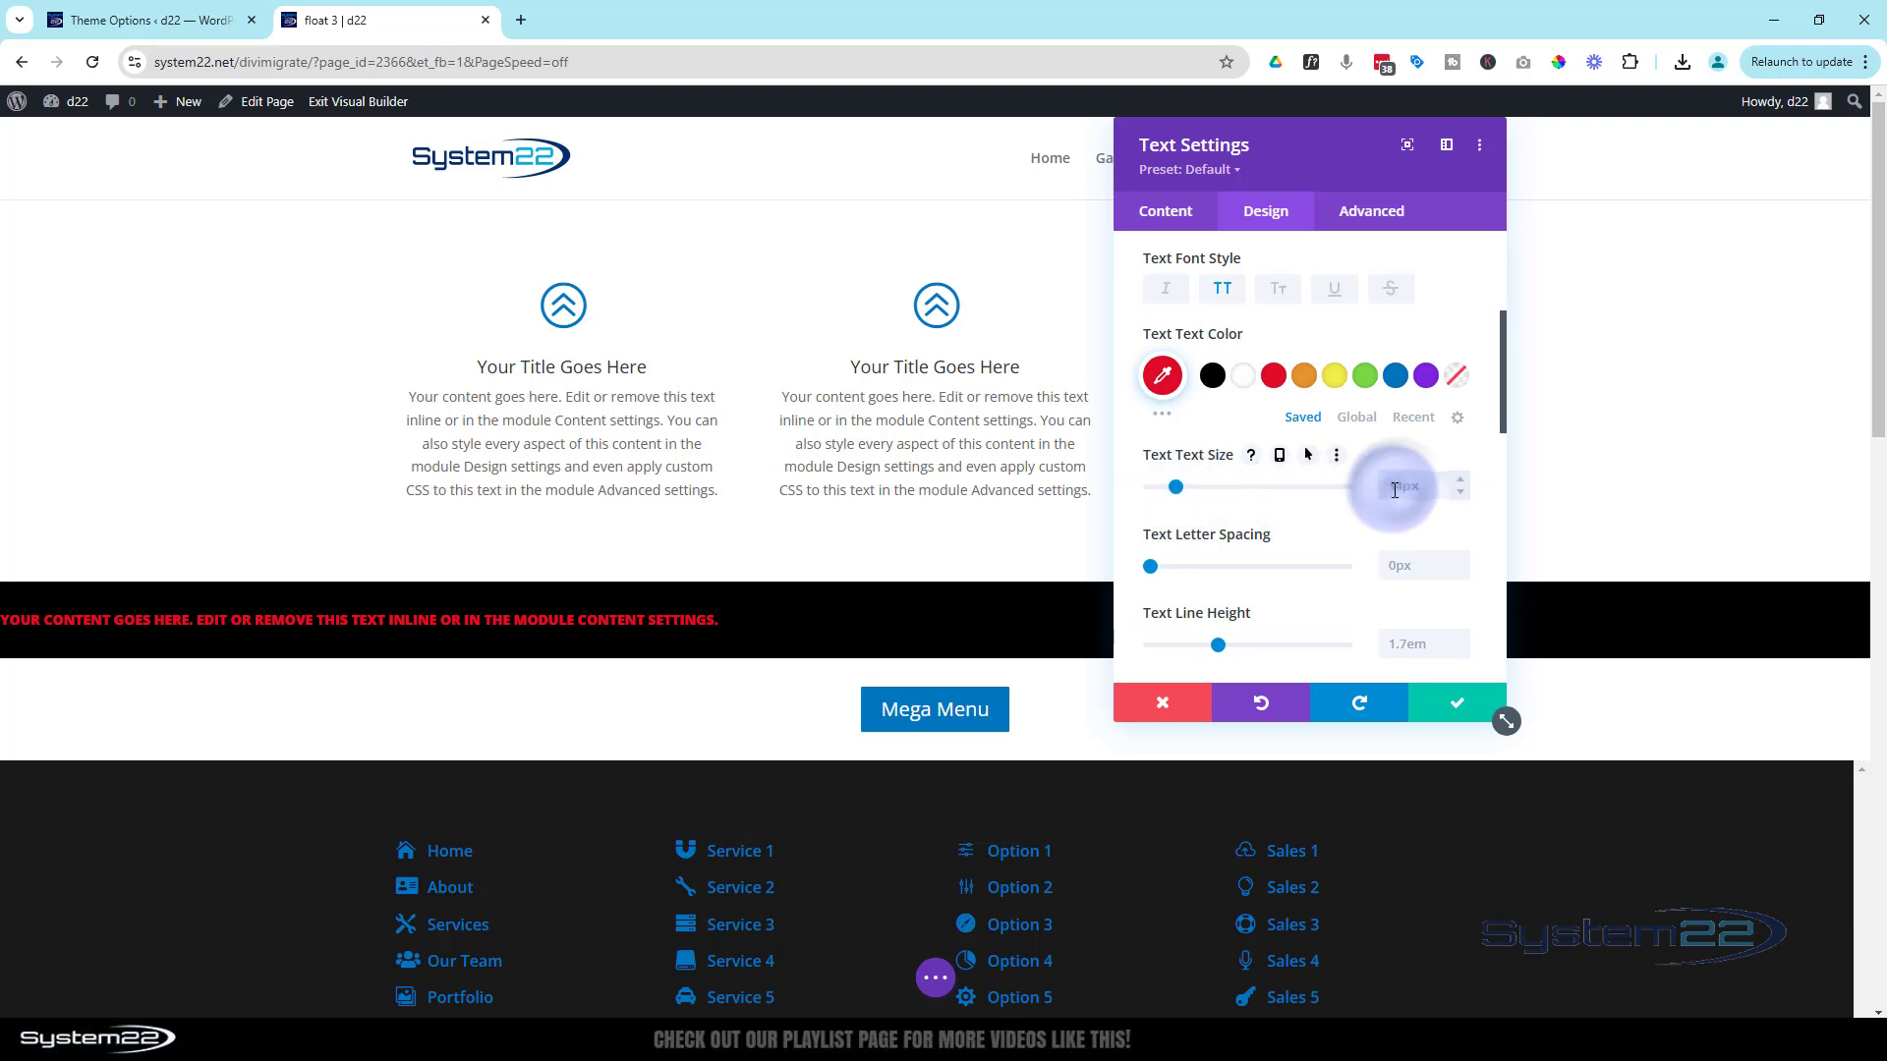
left_click(1394, 491)
type("50px")
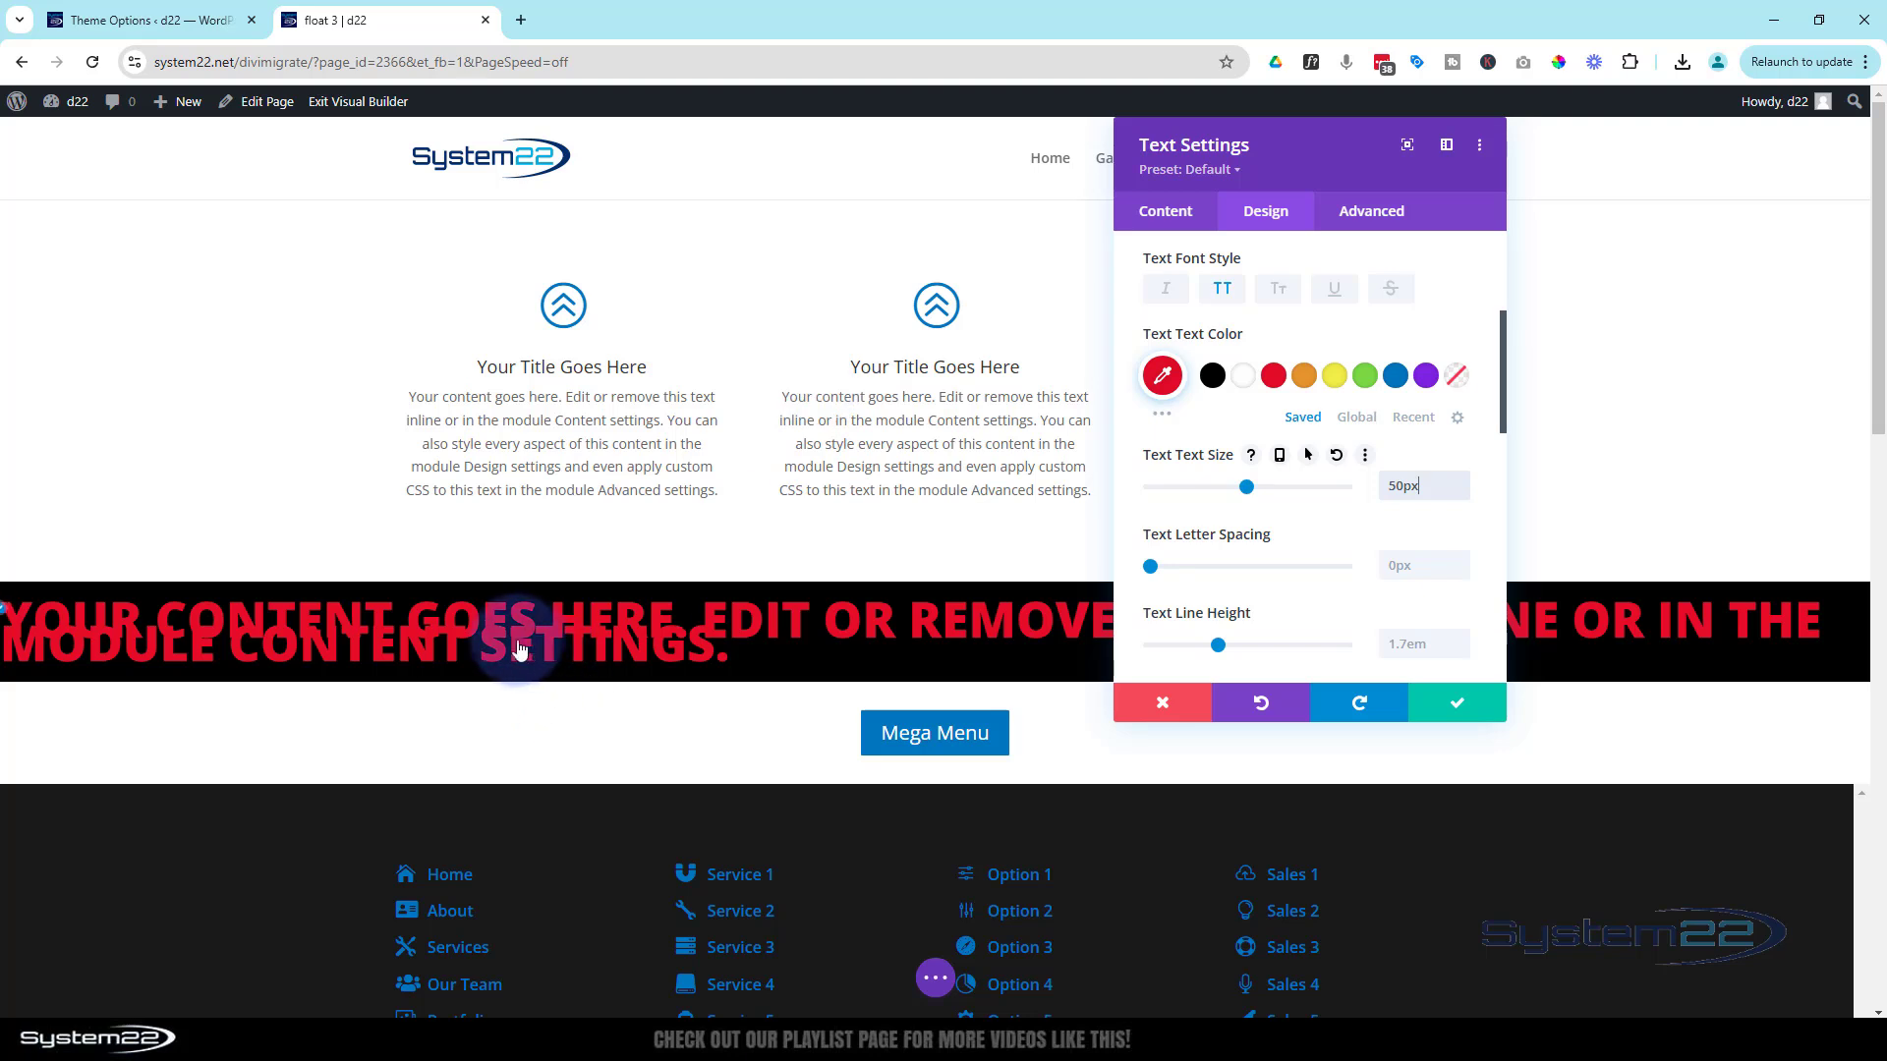
left_click(445, 643)
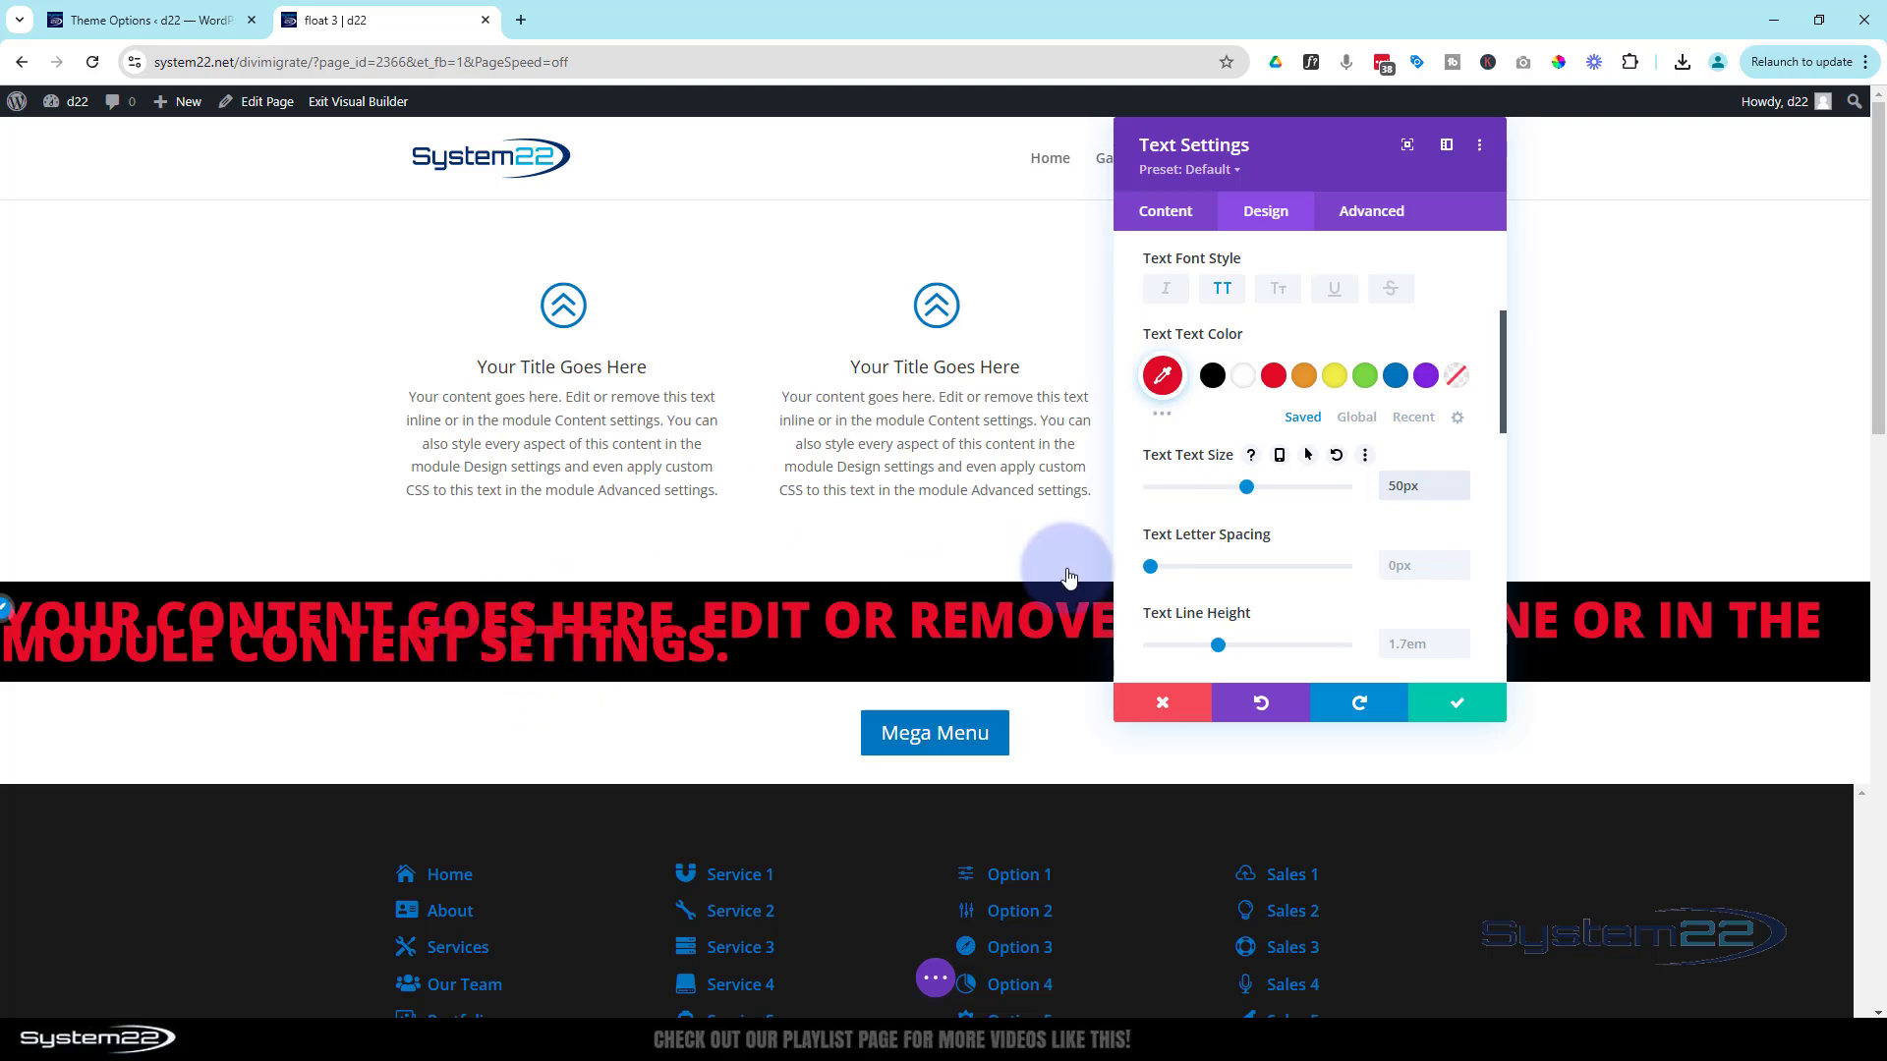
Step: Set the text line height of the Text module to 1em
left_click(1460, 637)
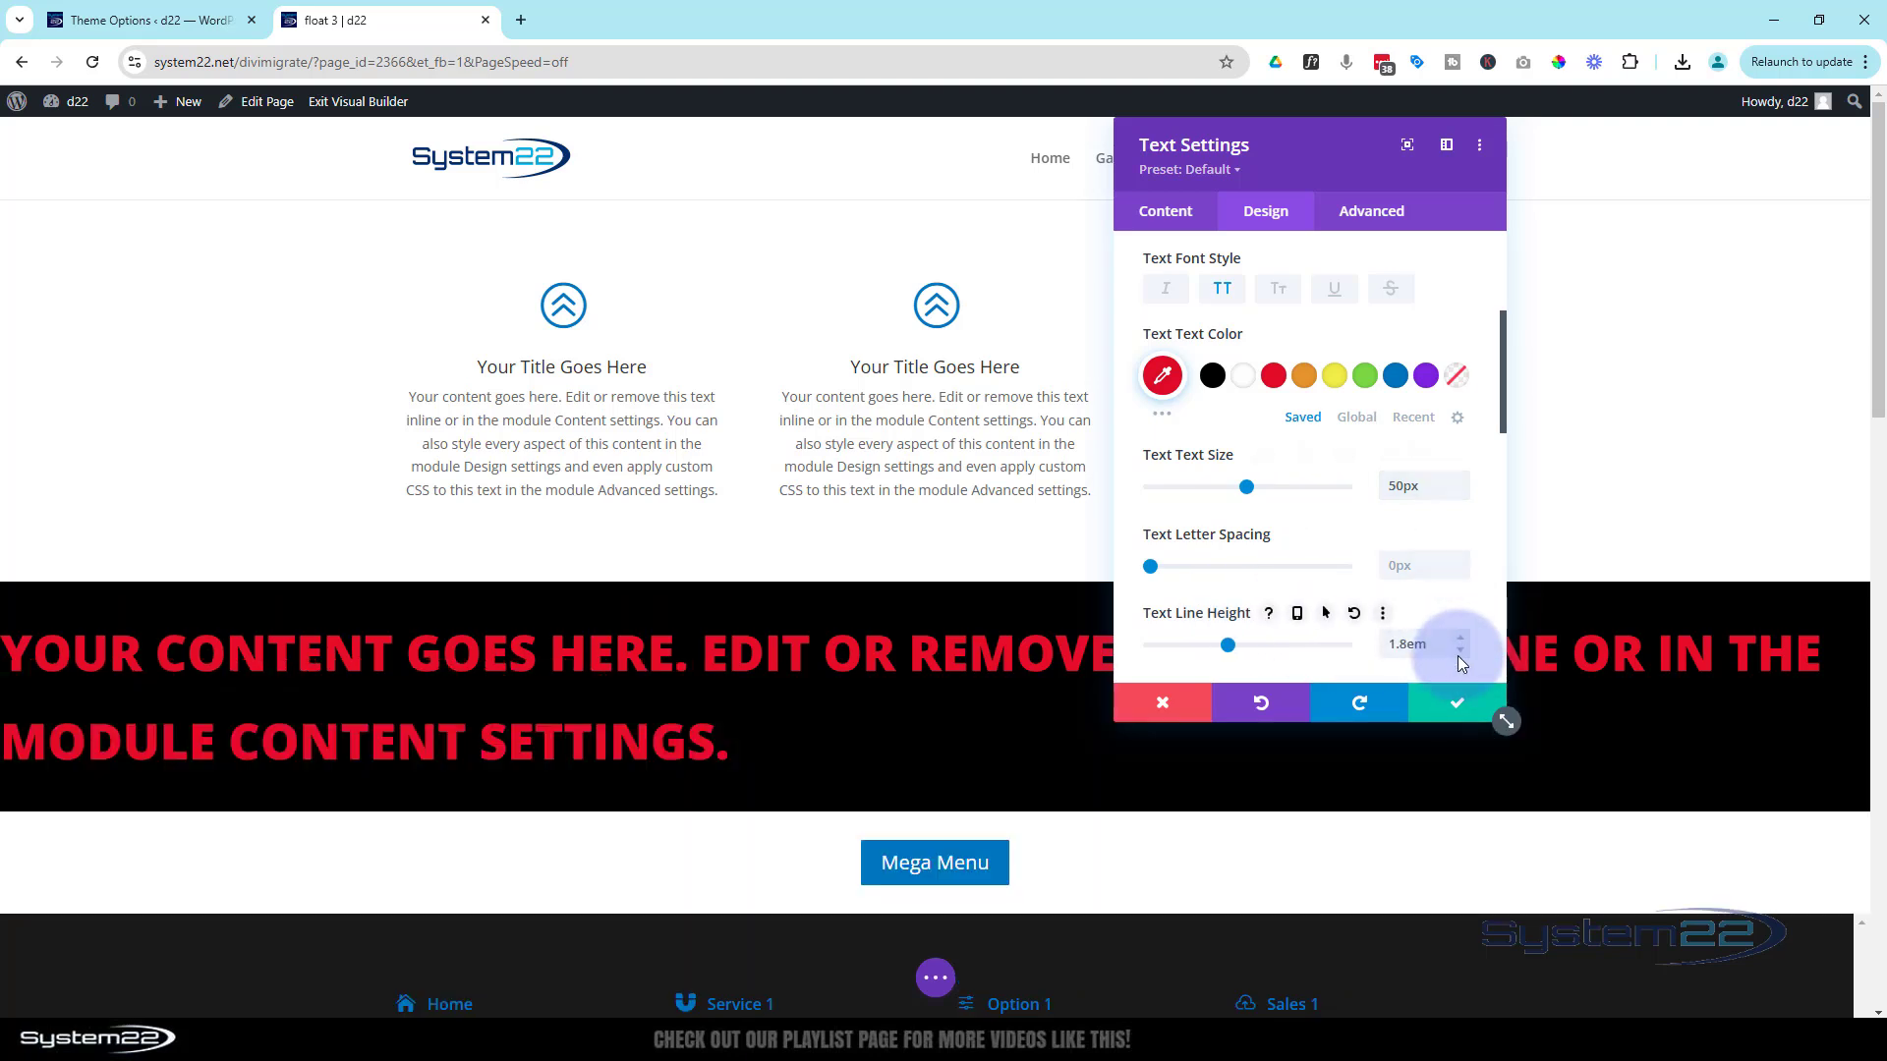
left_click(1405, 646)
key("BackSpace")
key("BackSpace")
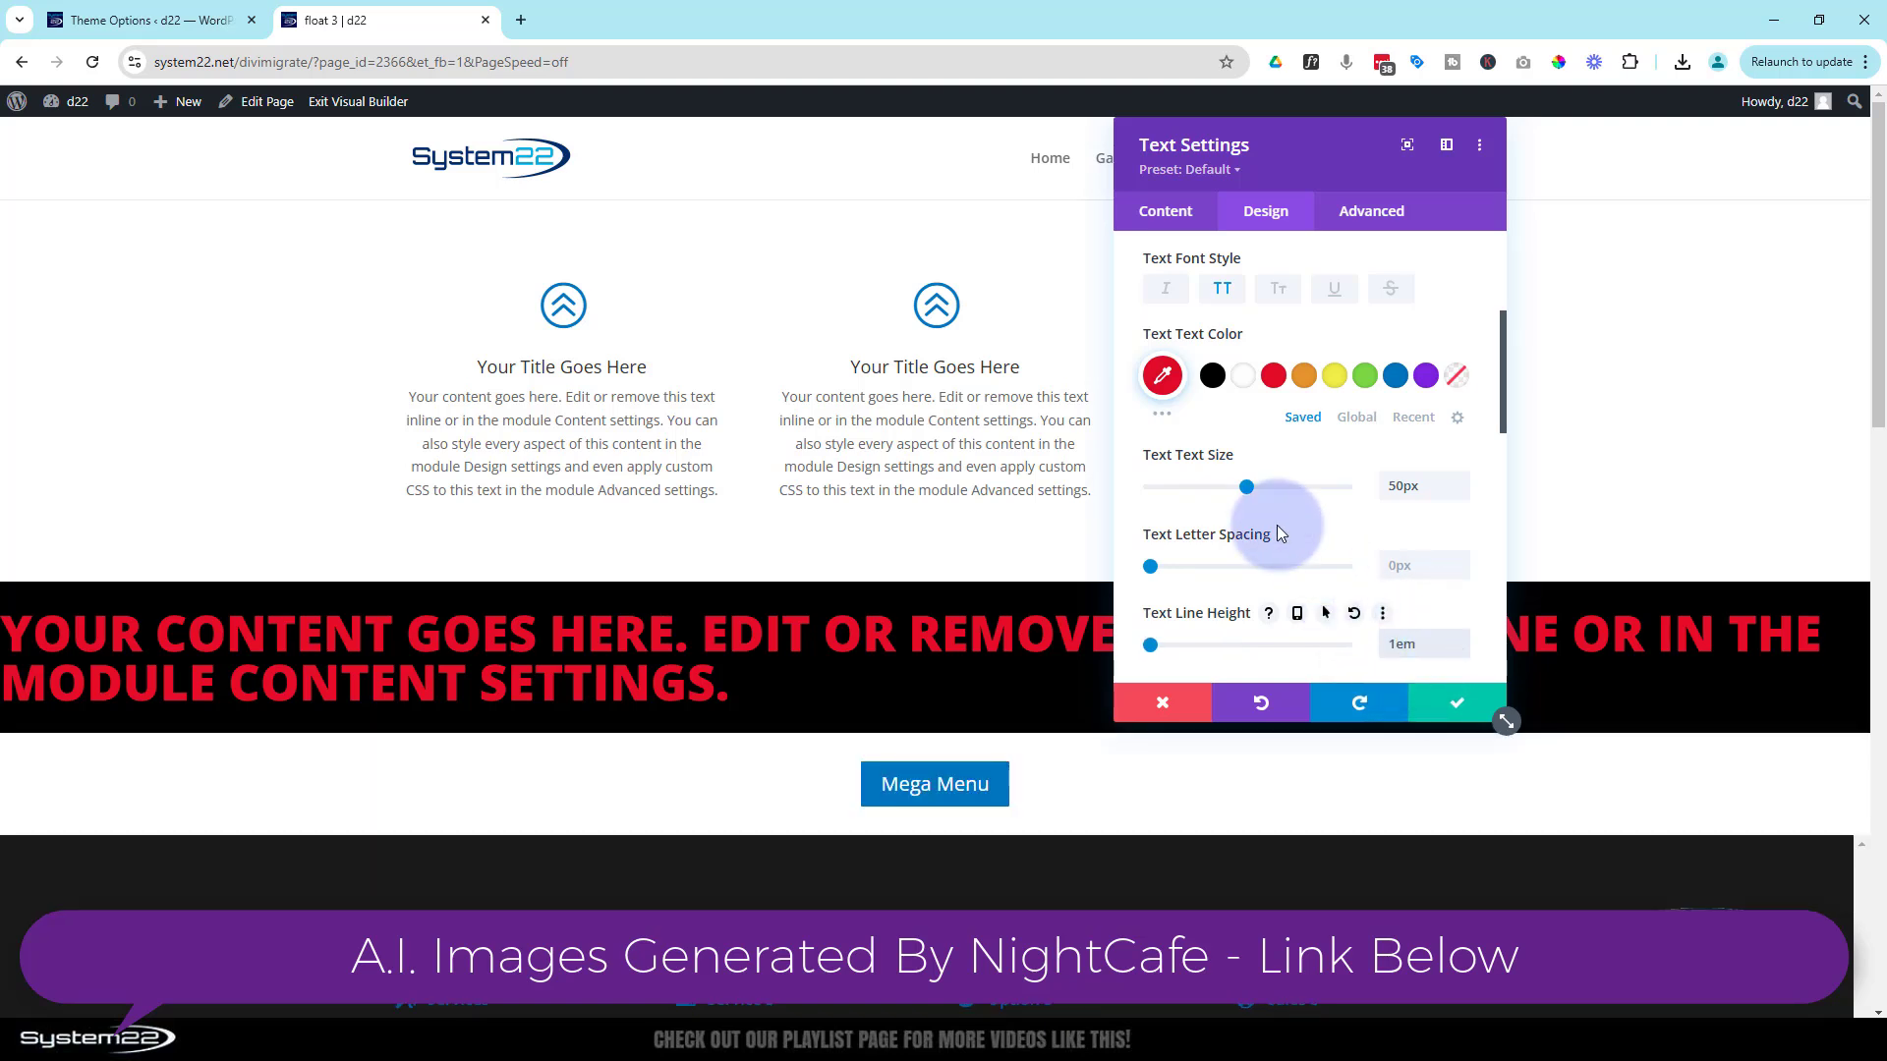
Step: Give the text a glow-style shadow in red #e02b20 with a blur strength of about 0.69em
scroll(1276, 525, "down", 3)
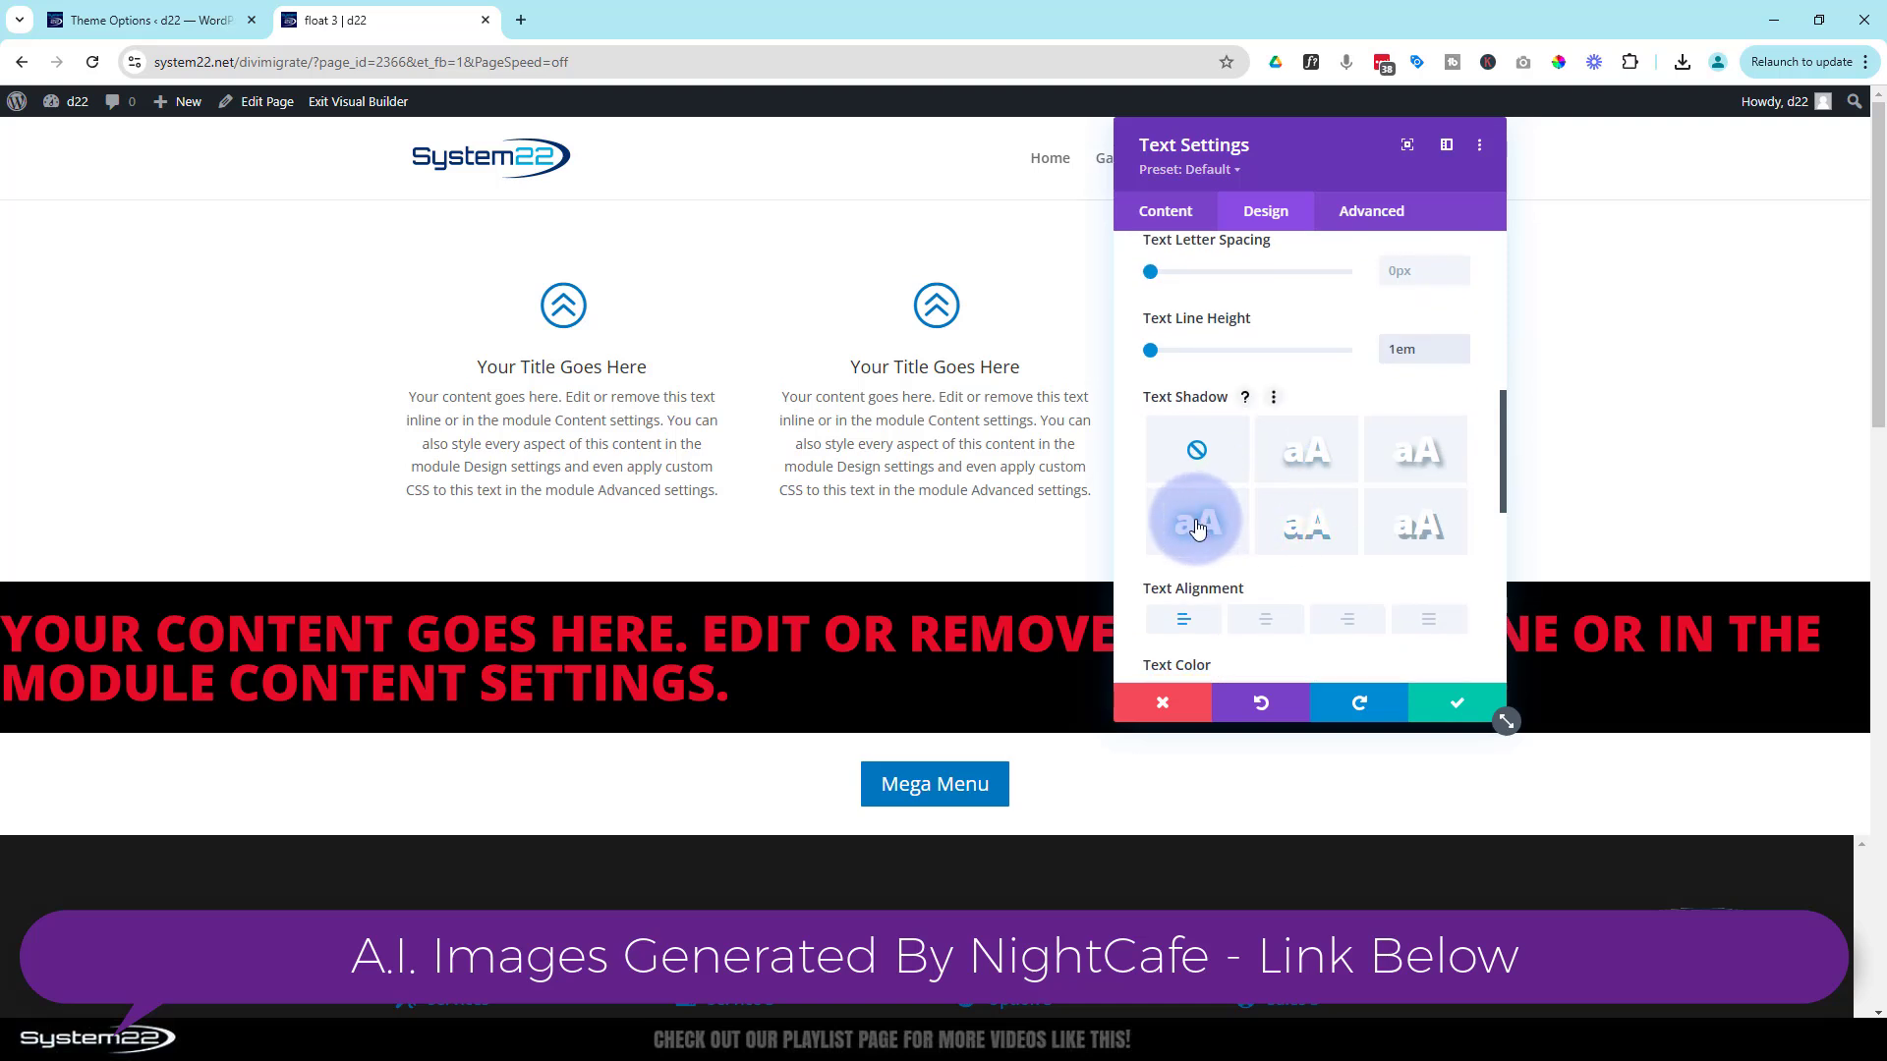
scroll(1206, 521, "down", 5)
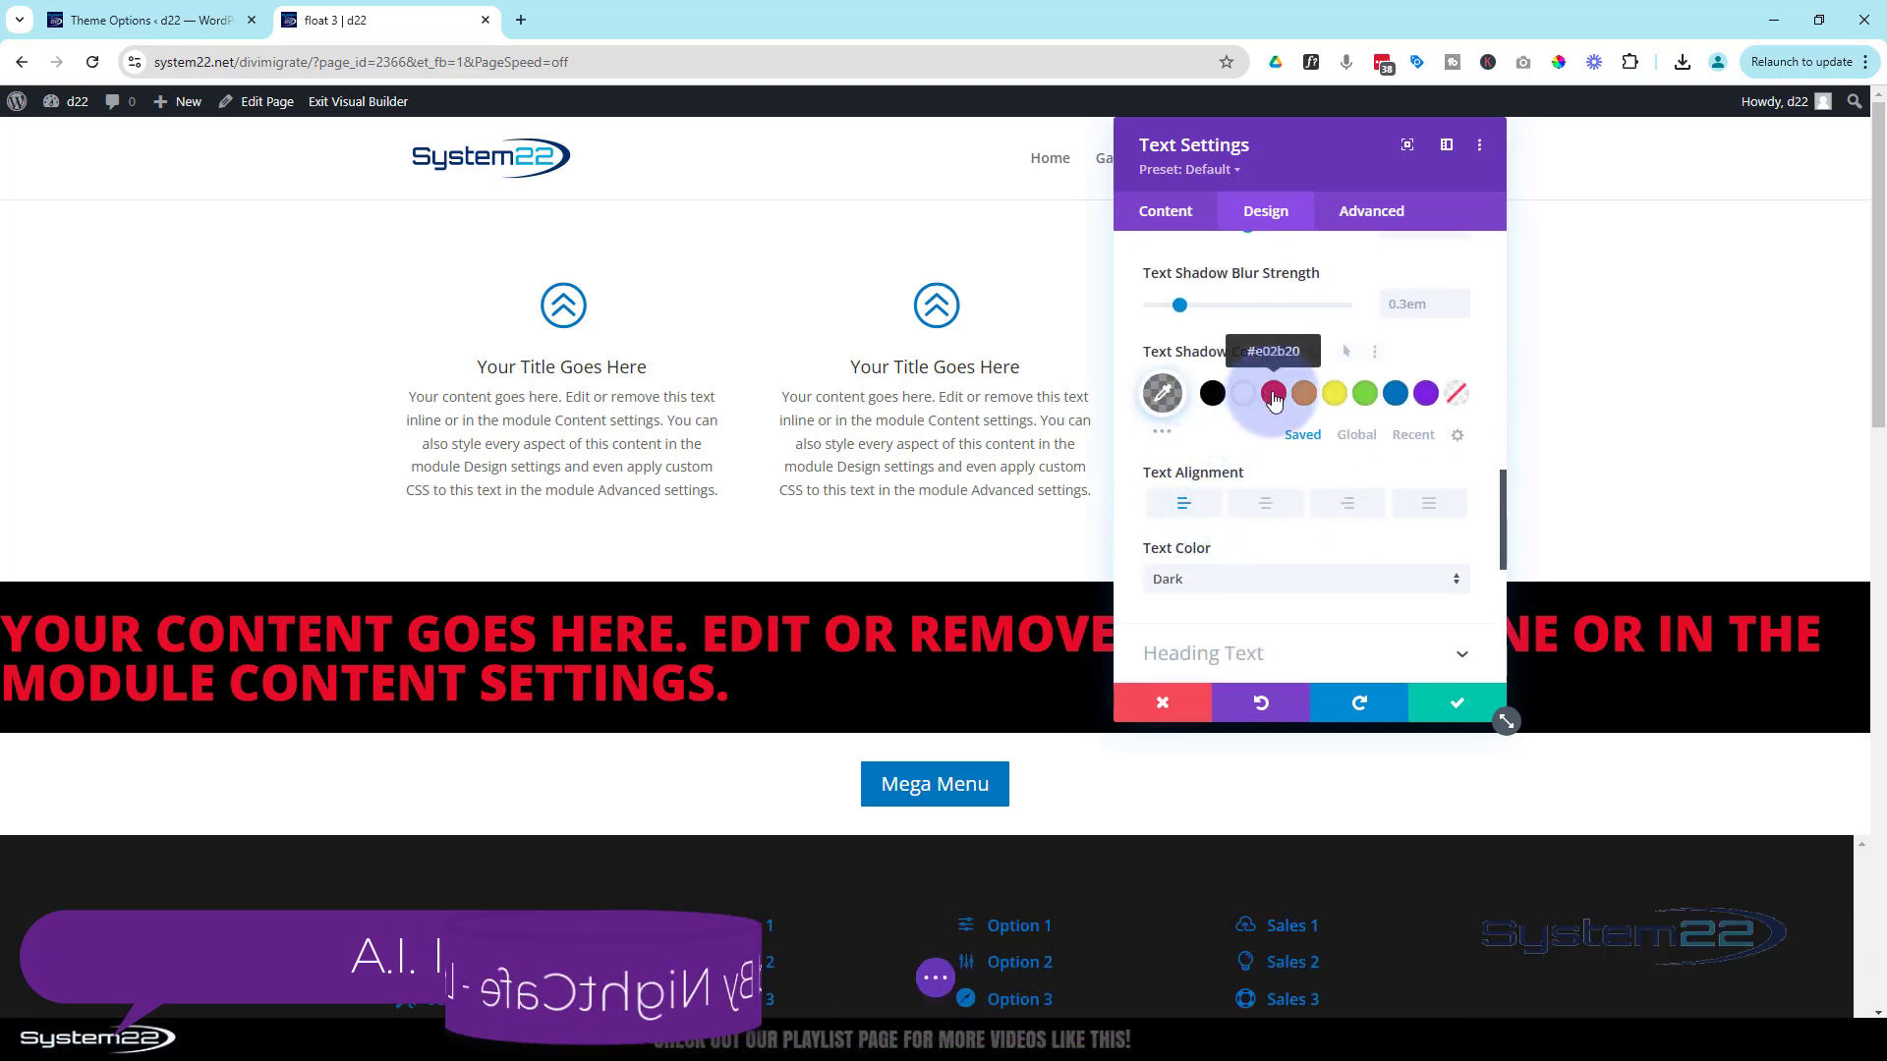
left_click(1270, 395)
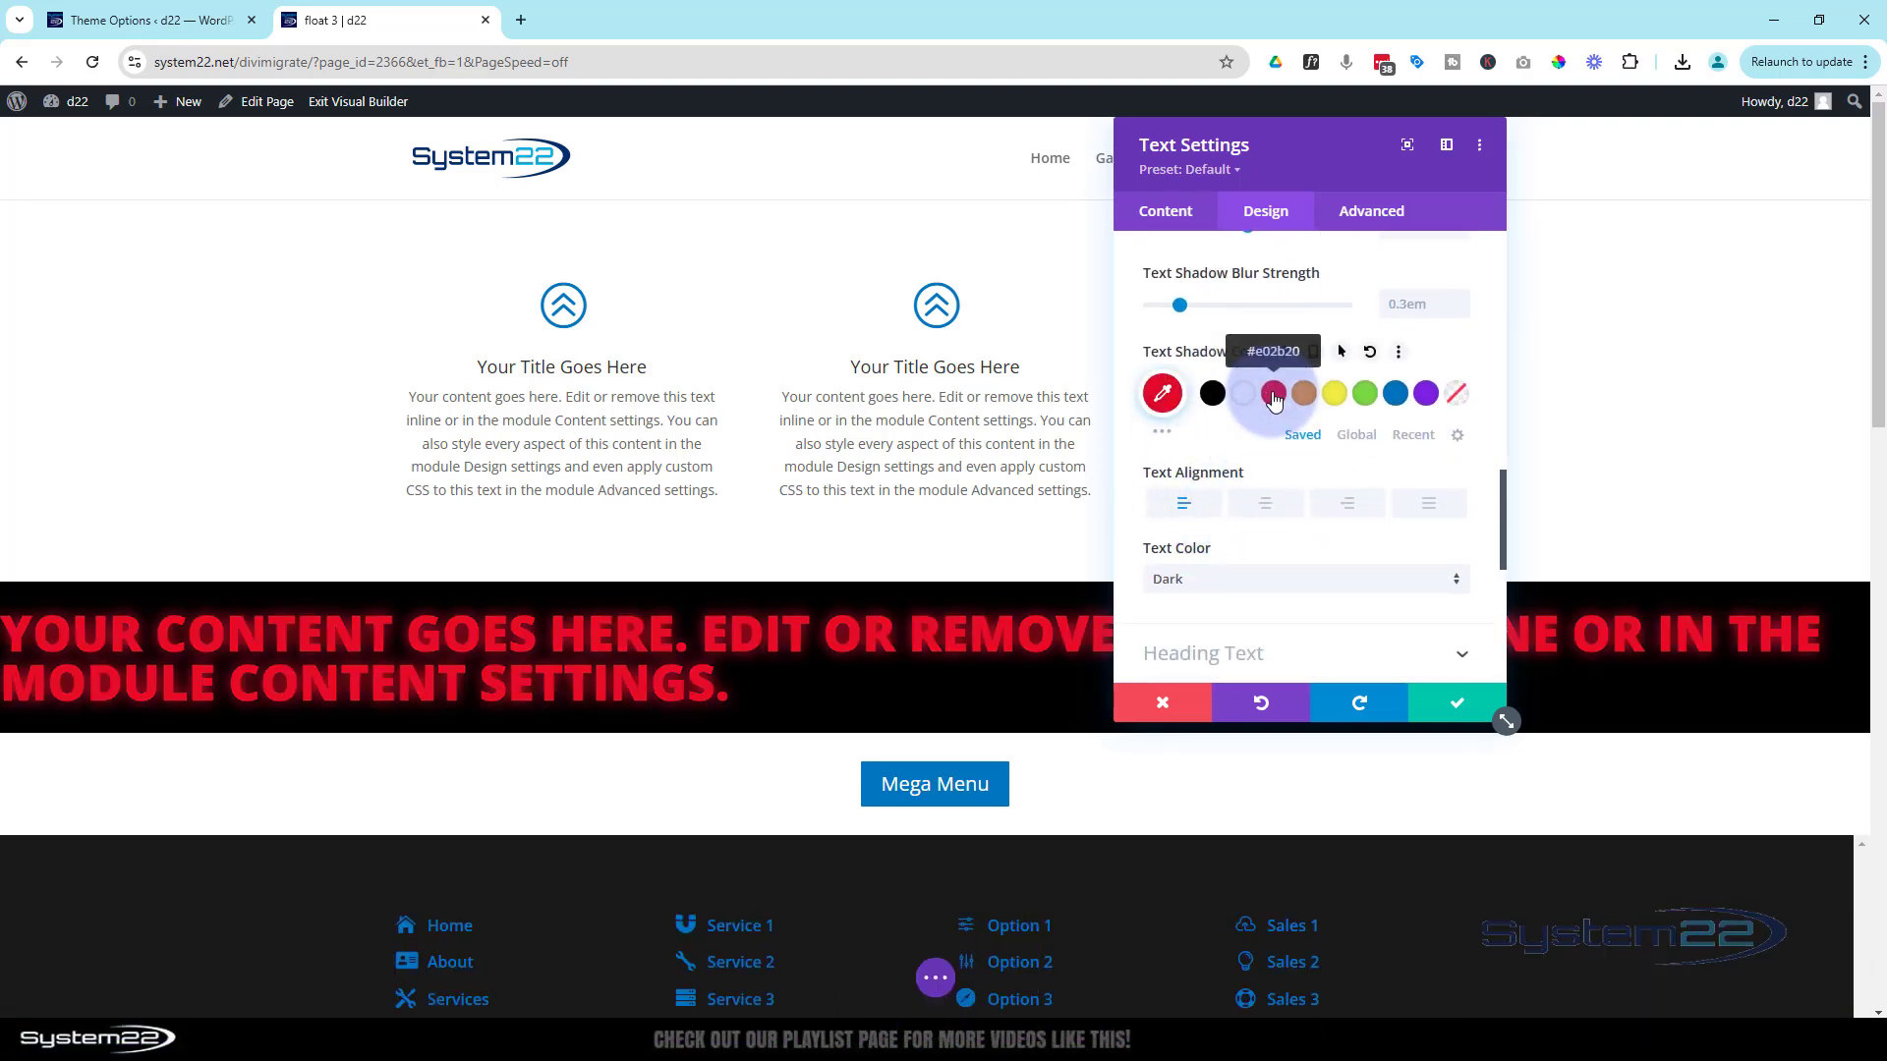
scroll(1247, 470, "up", 3)
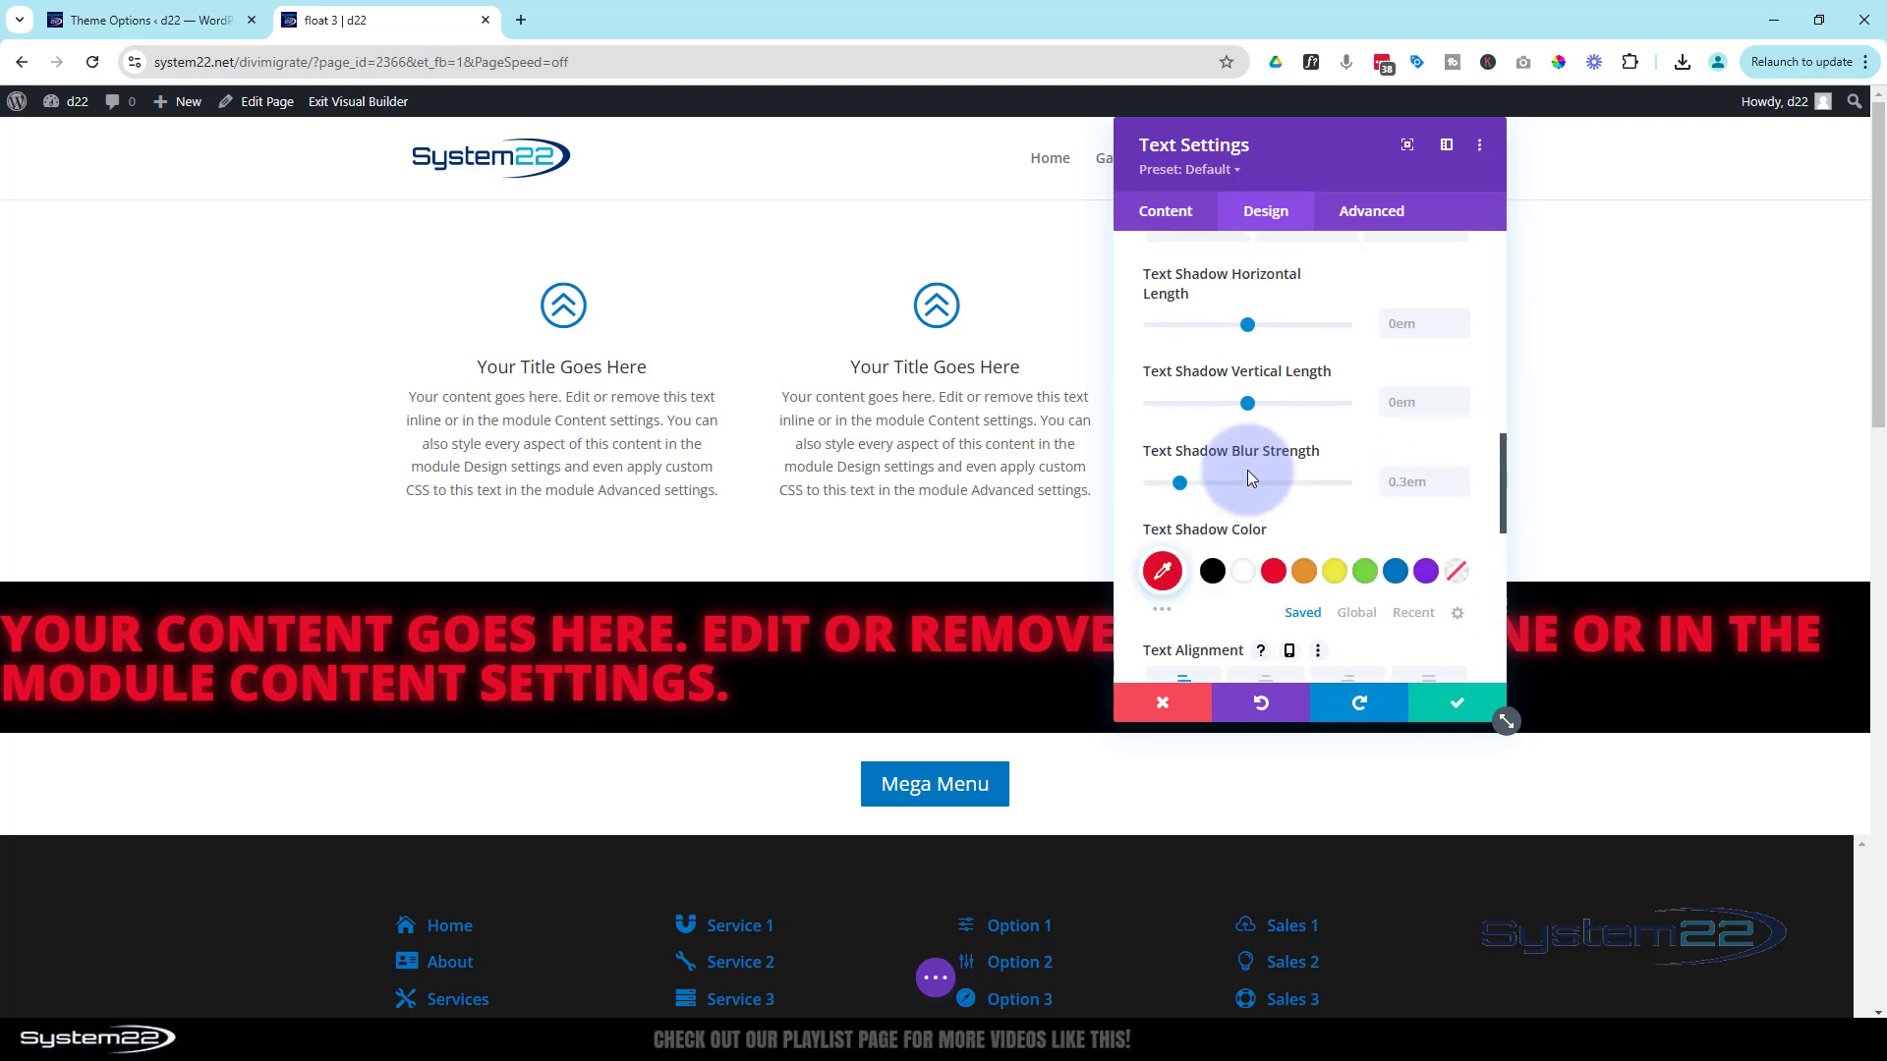
left_click_drag(1181, 503, 1219, 504)
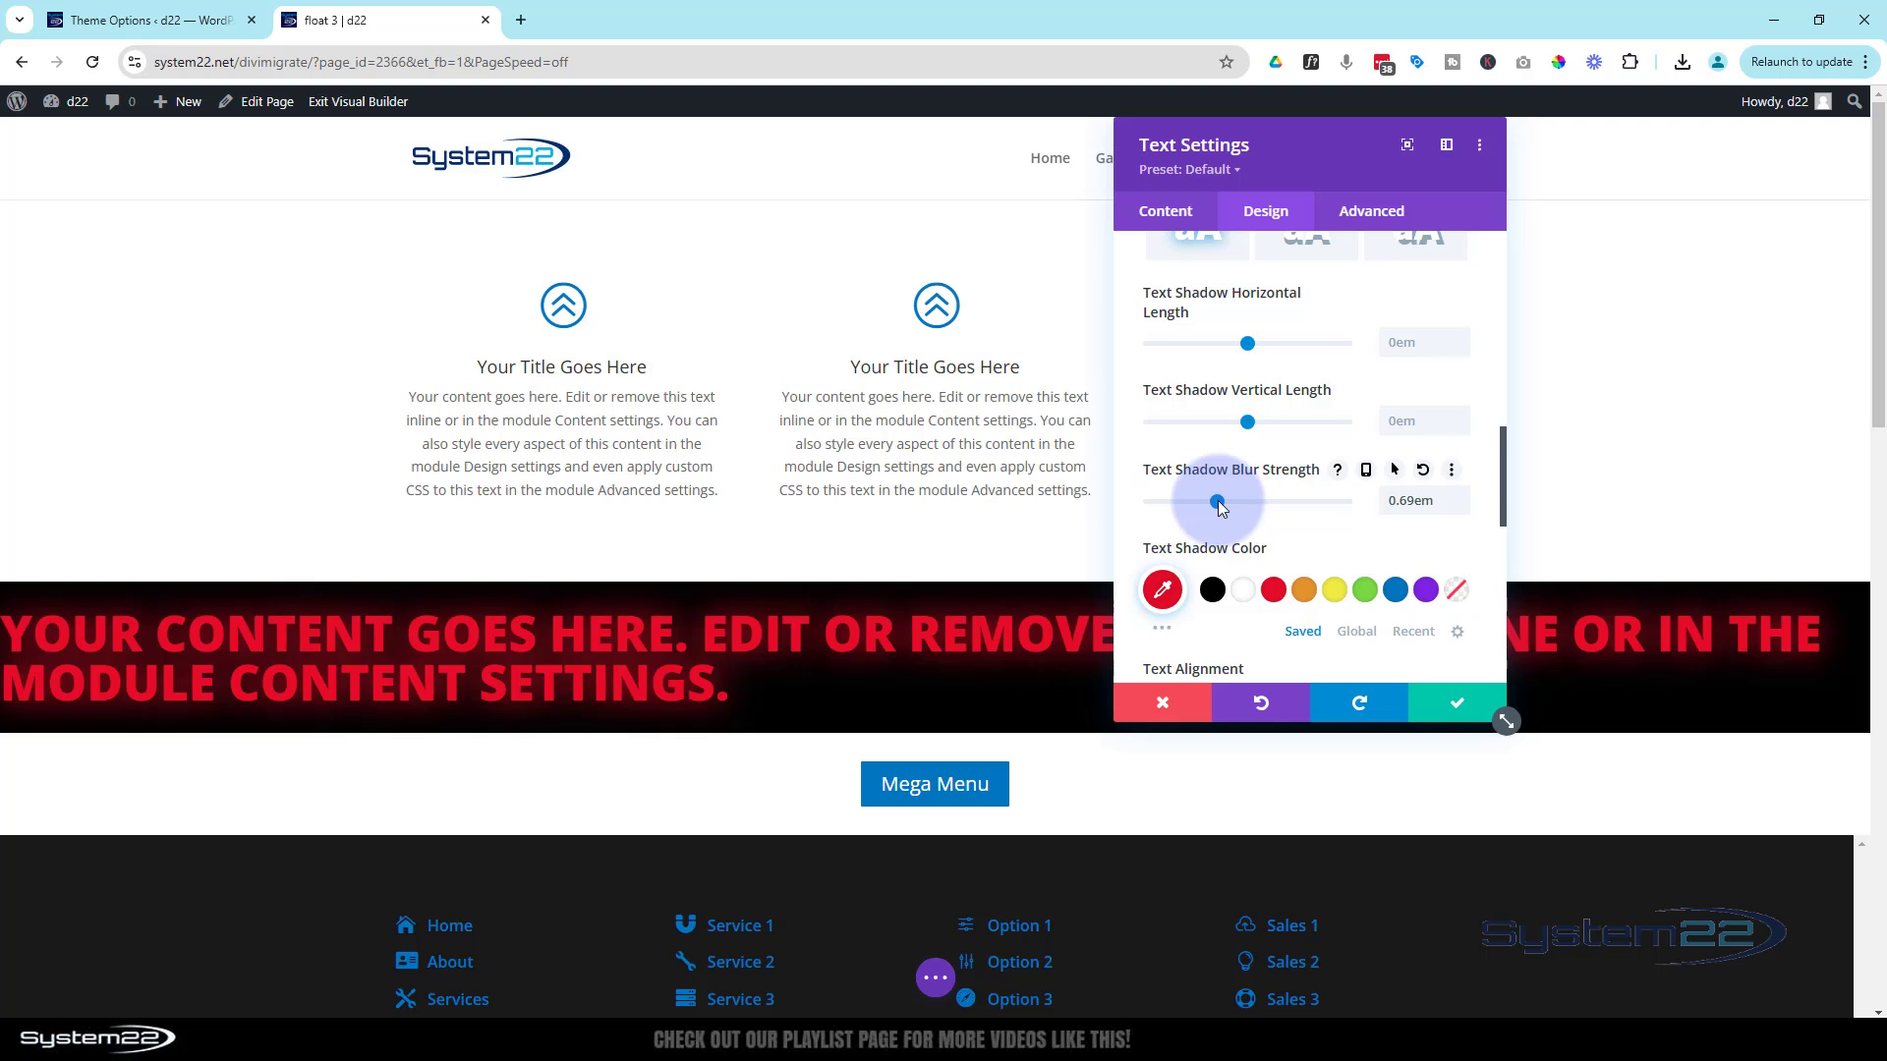
Step: Insert an opening <marquee> tag before the body text in the Text module's HTML source
left_click(1161, 220)
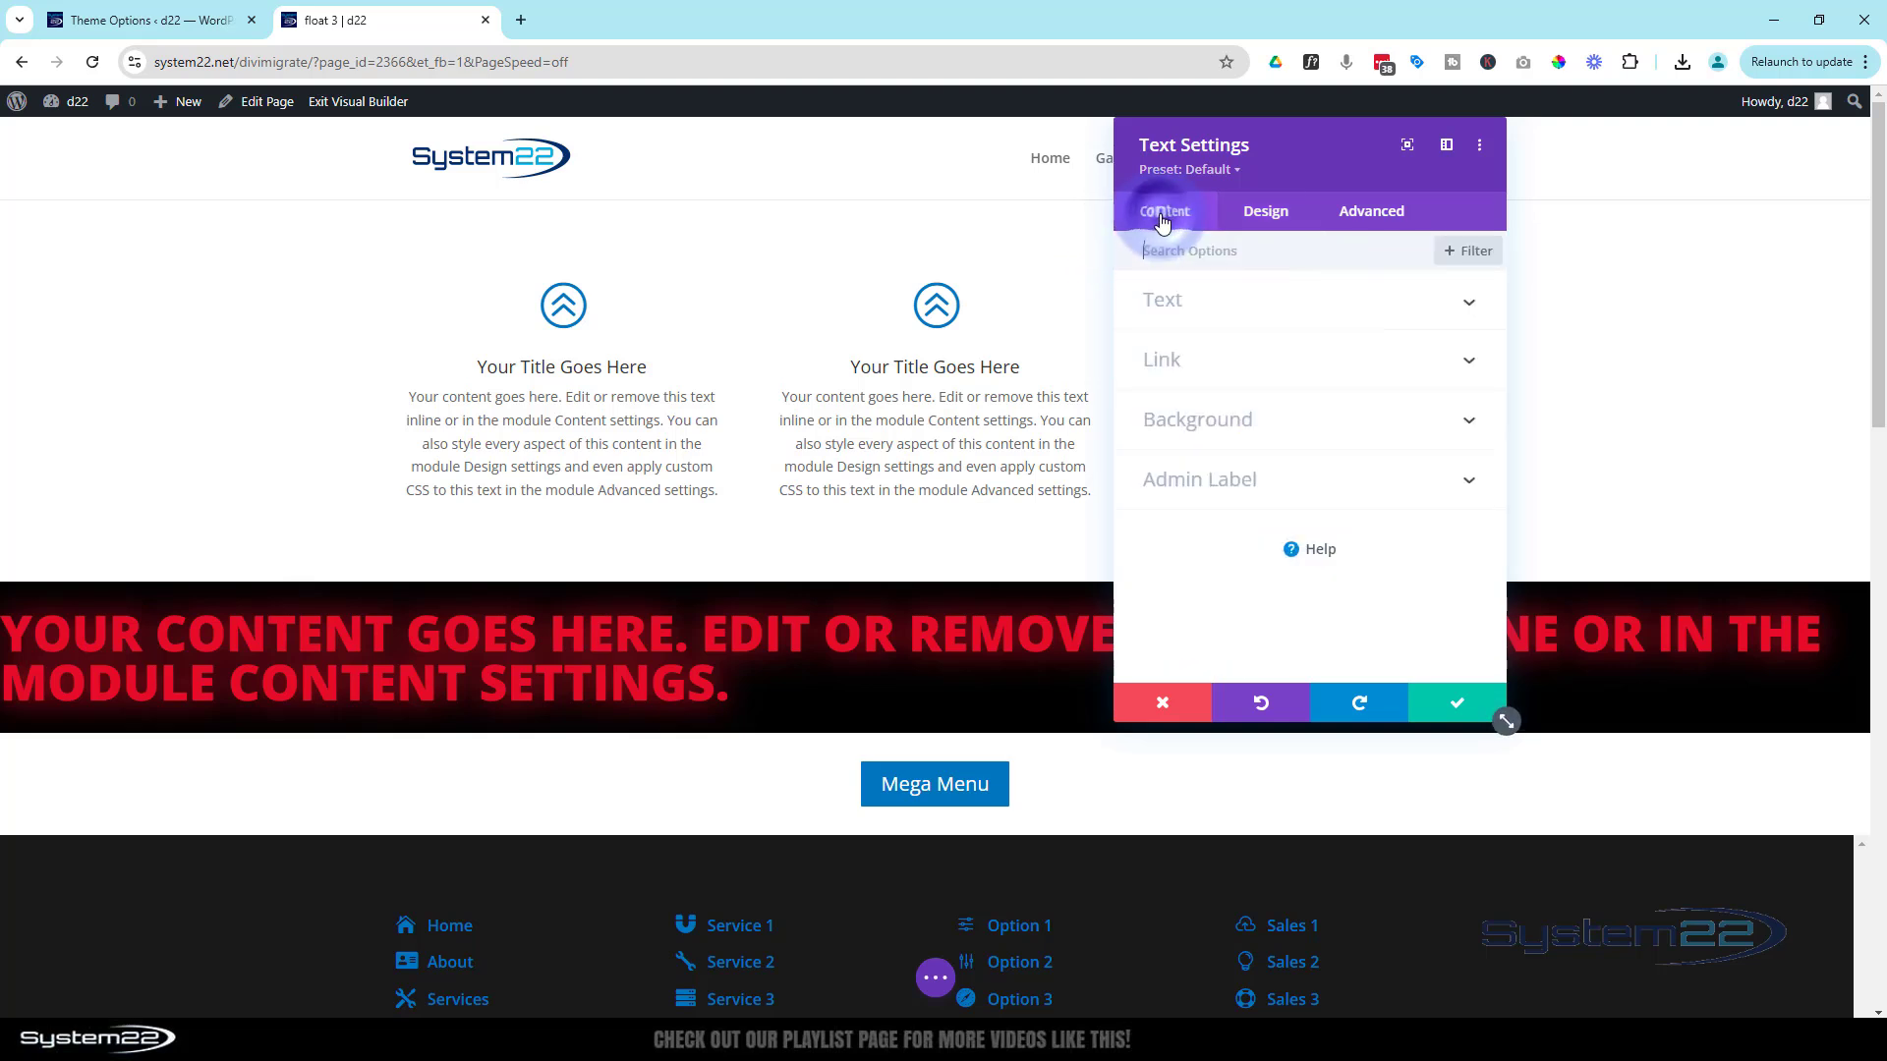
left_click(1318, 315)
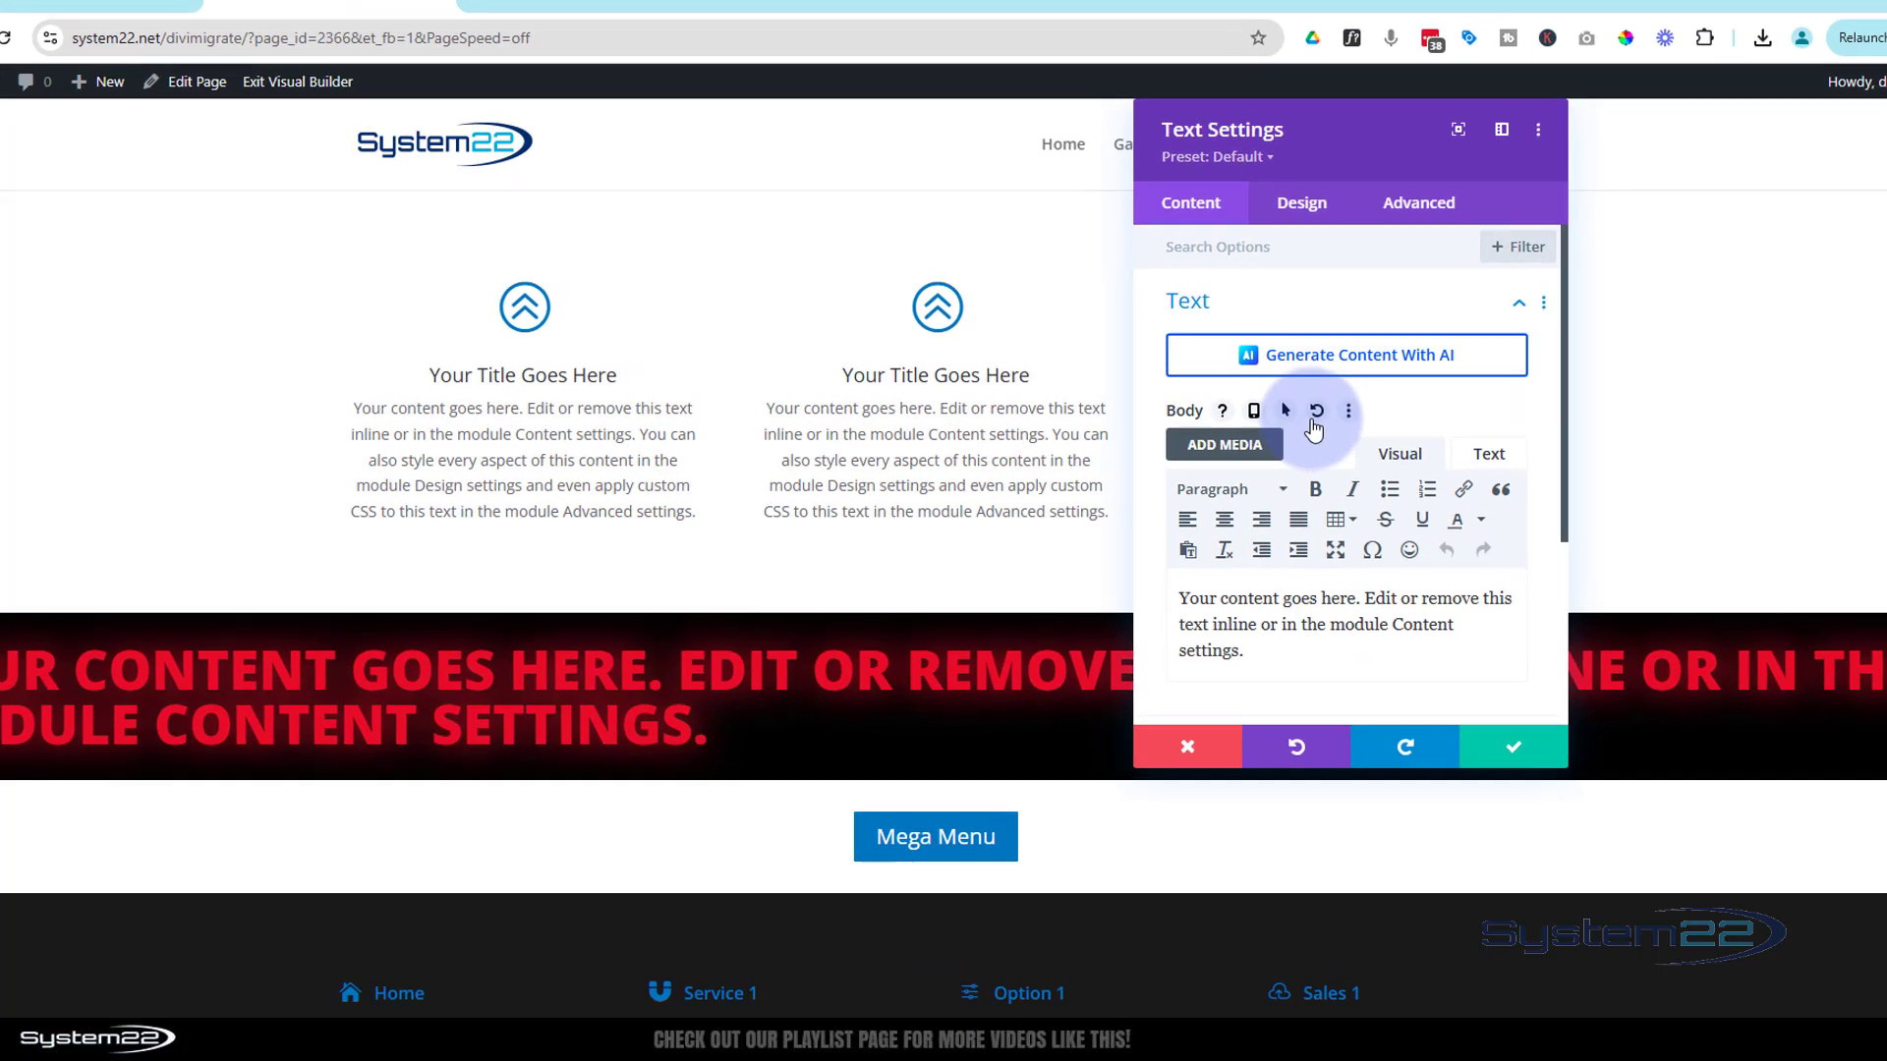
scroll(1315, 475, "down", 1)
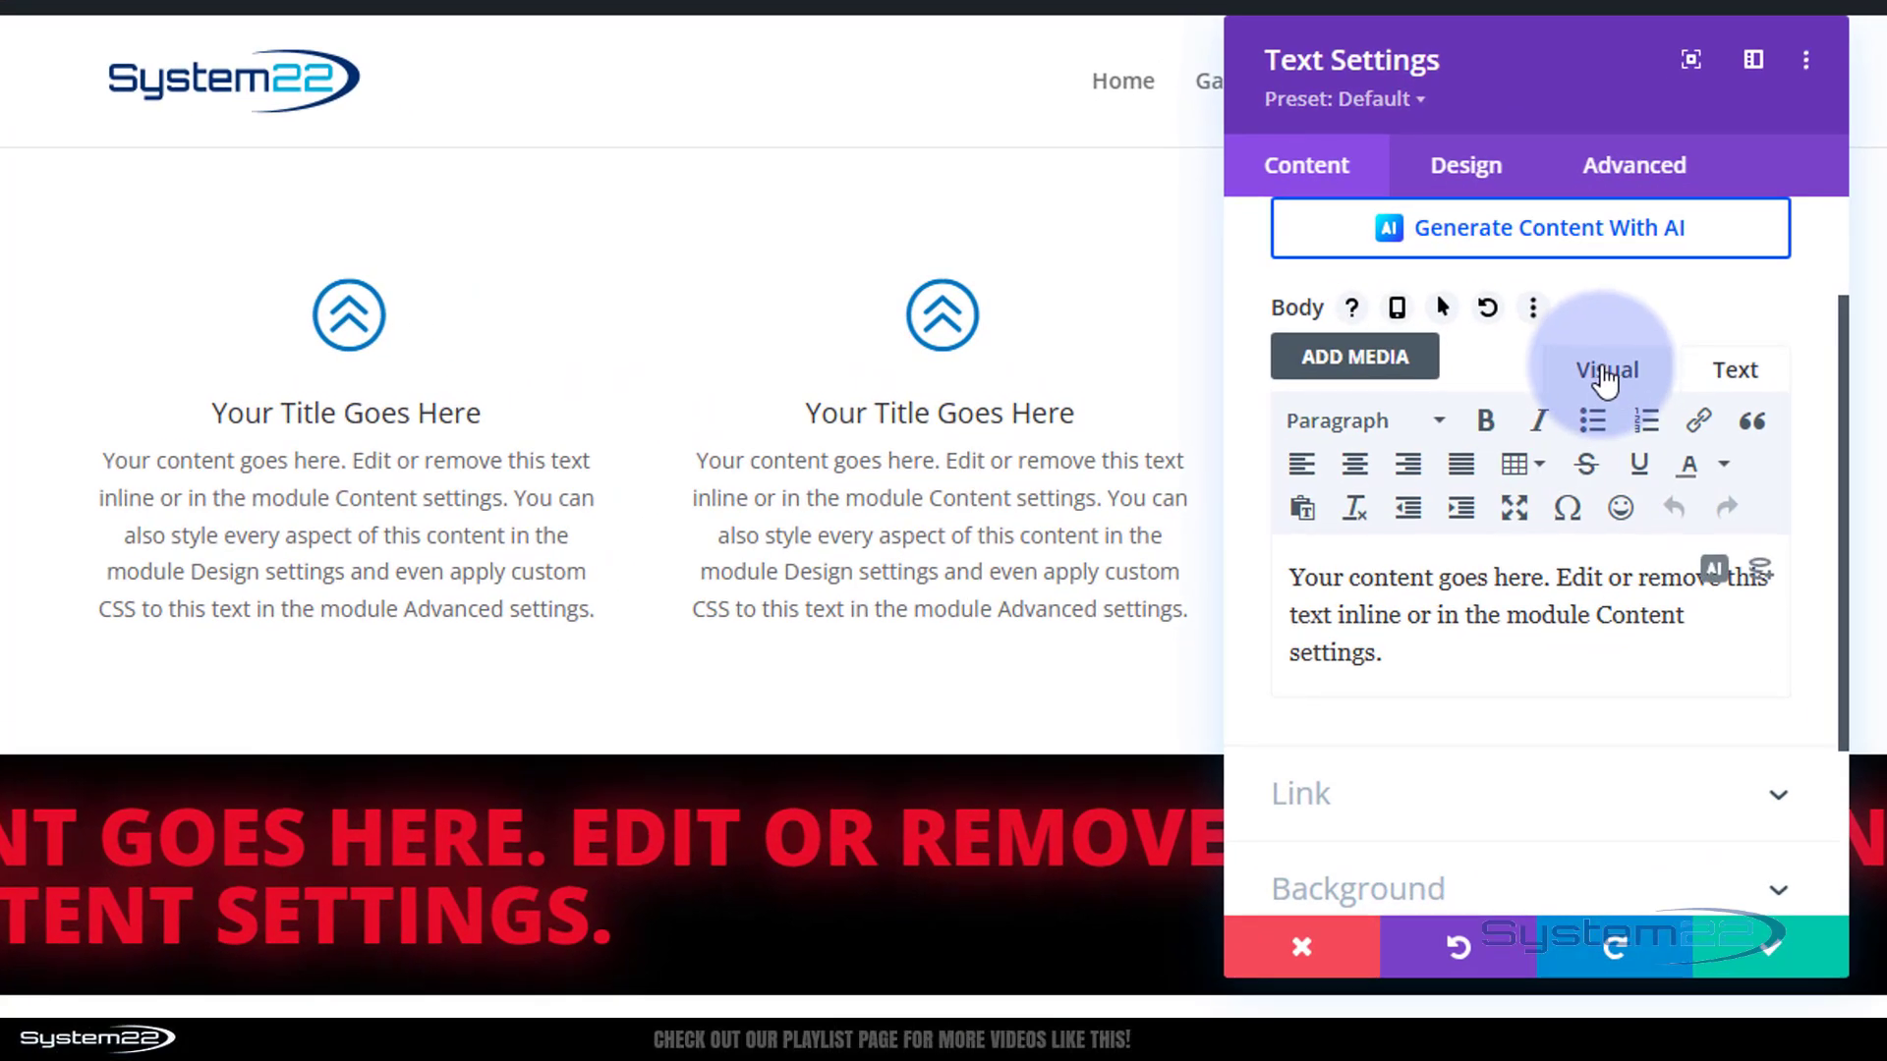
left_click(1733, 371)
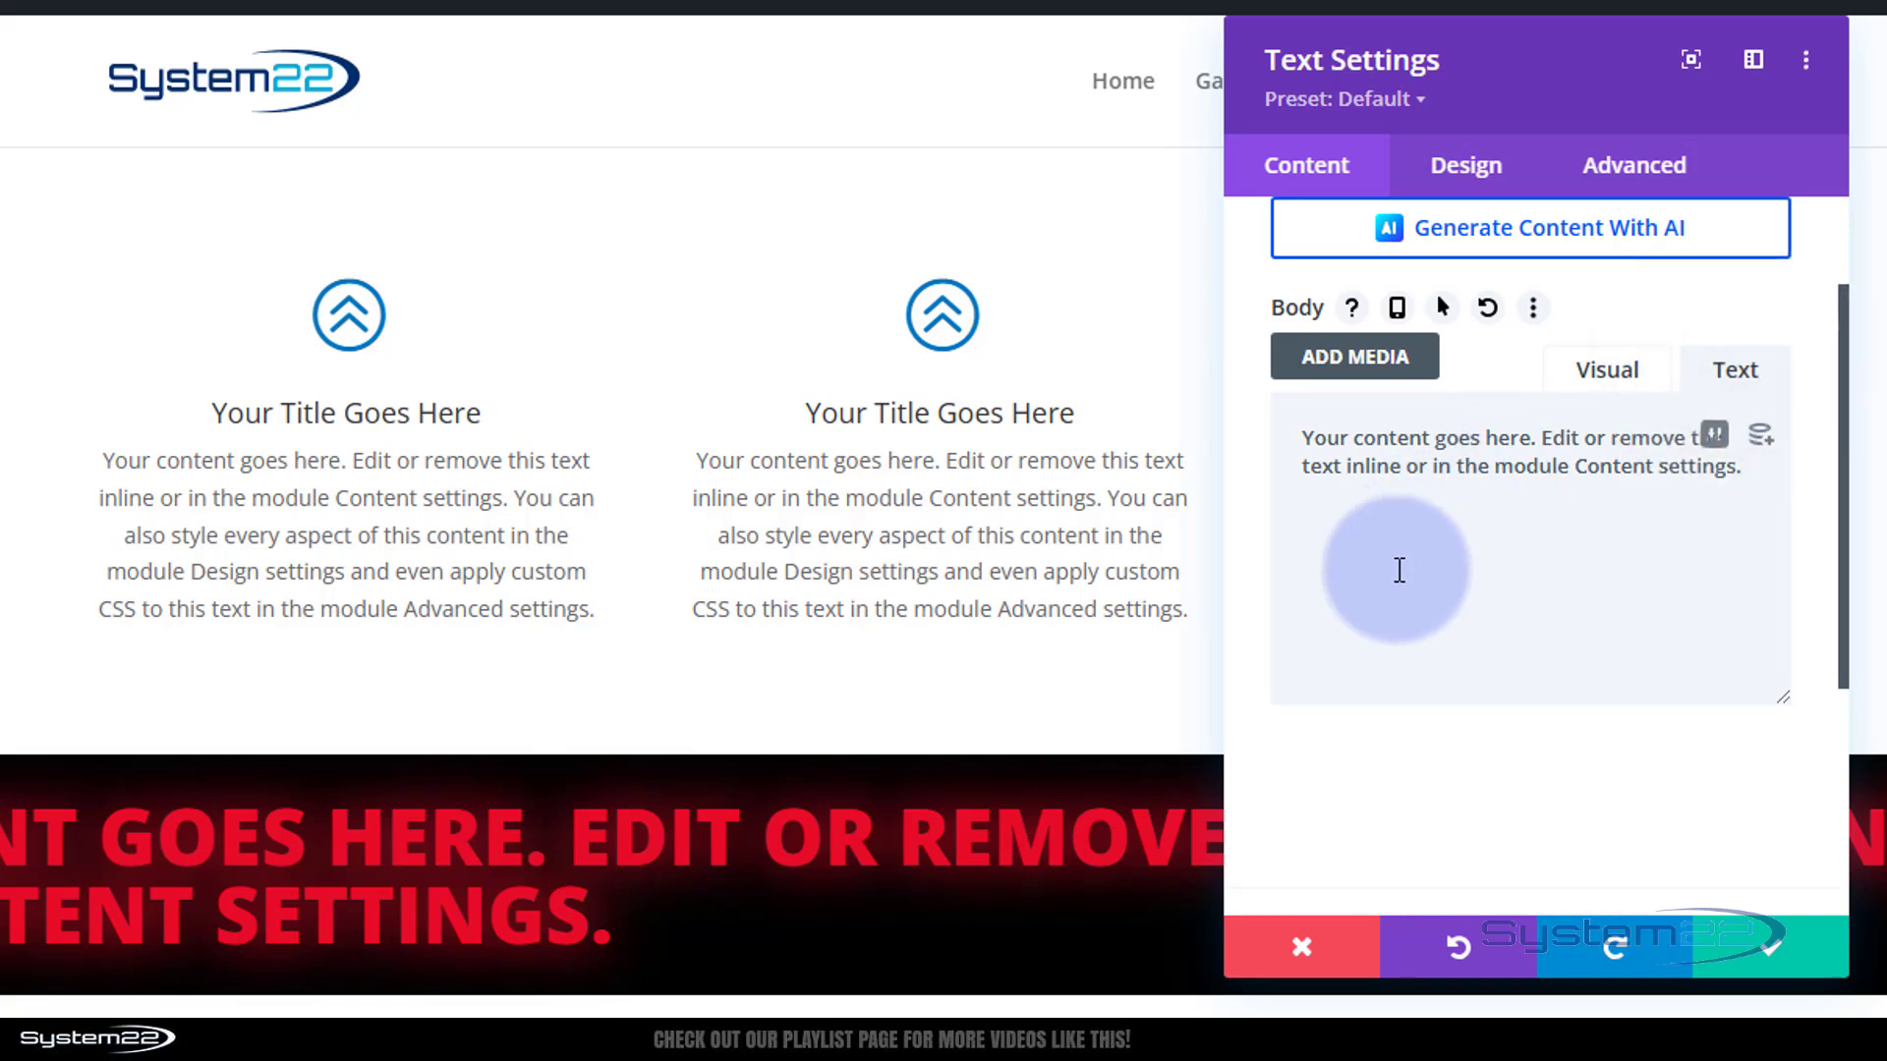
type("<")
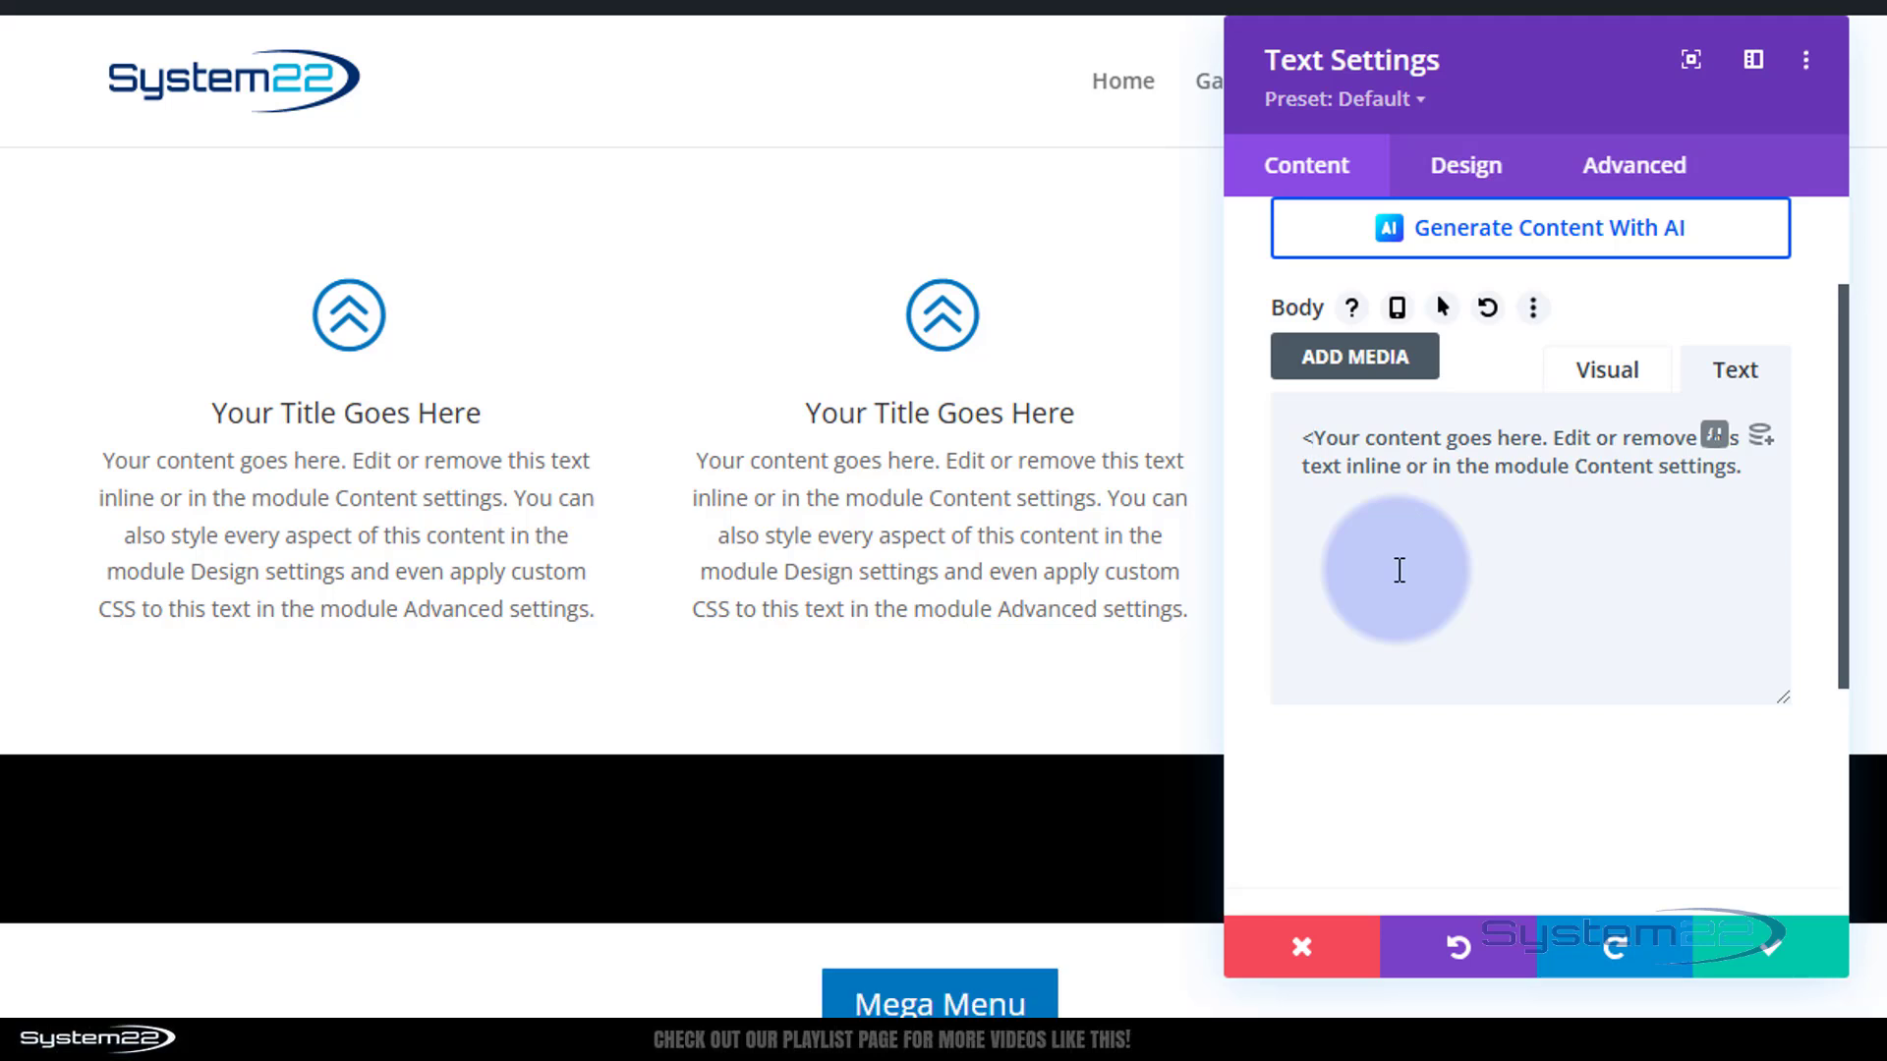
type("mar")
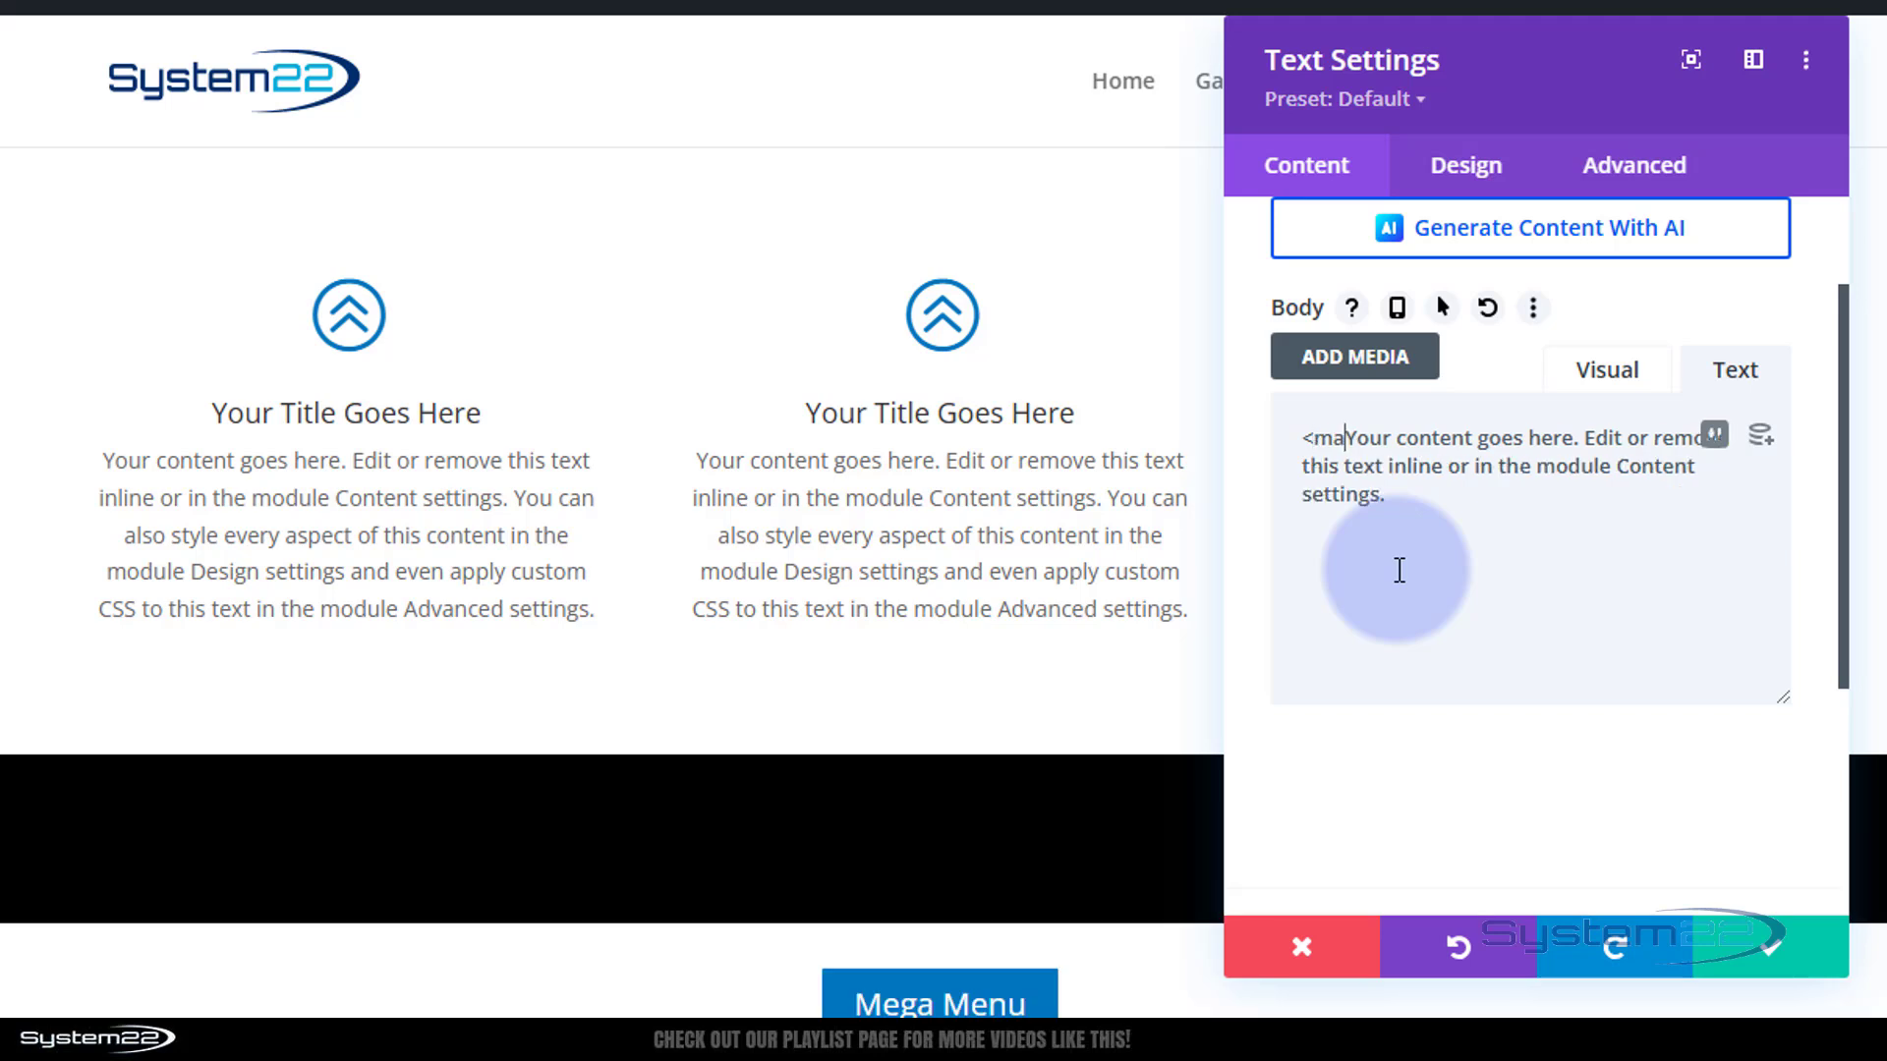
type("quee")
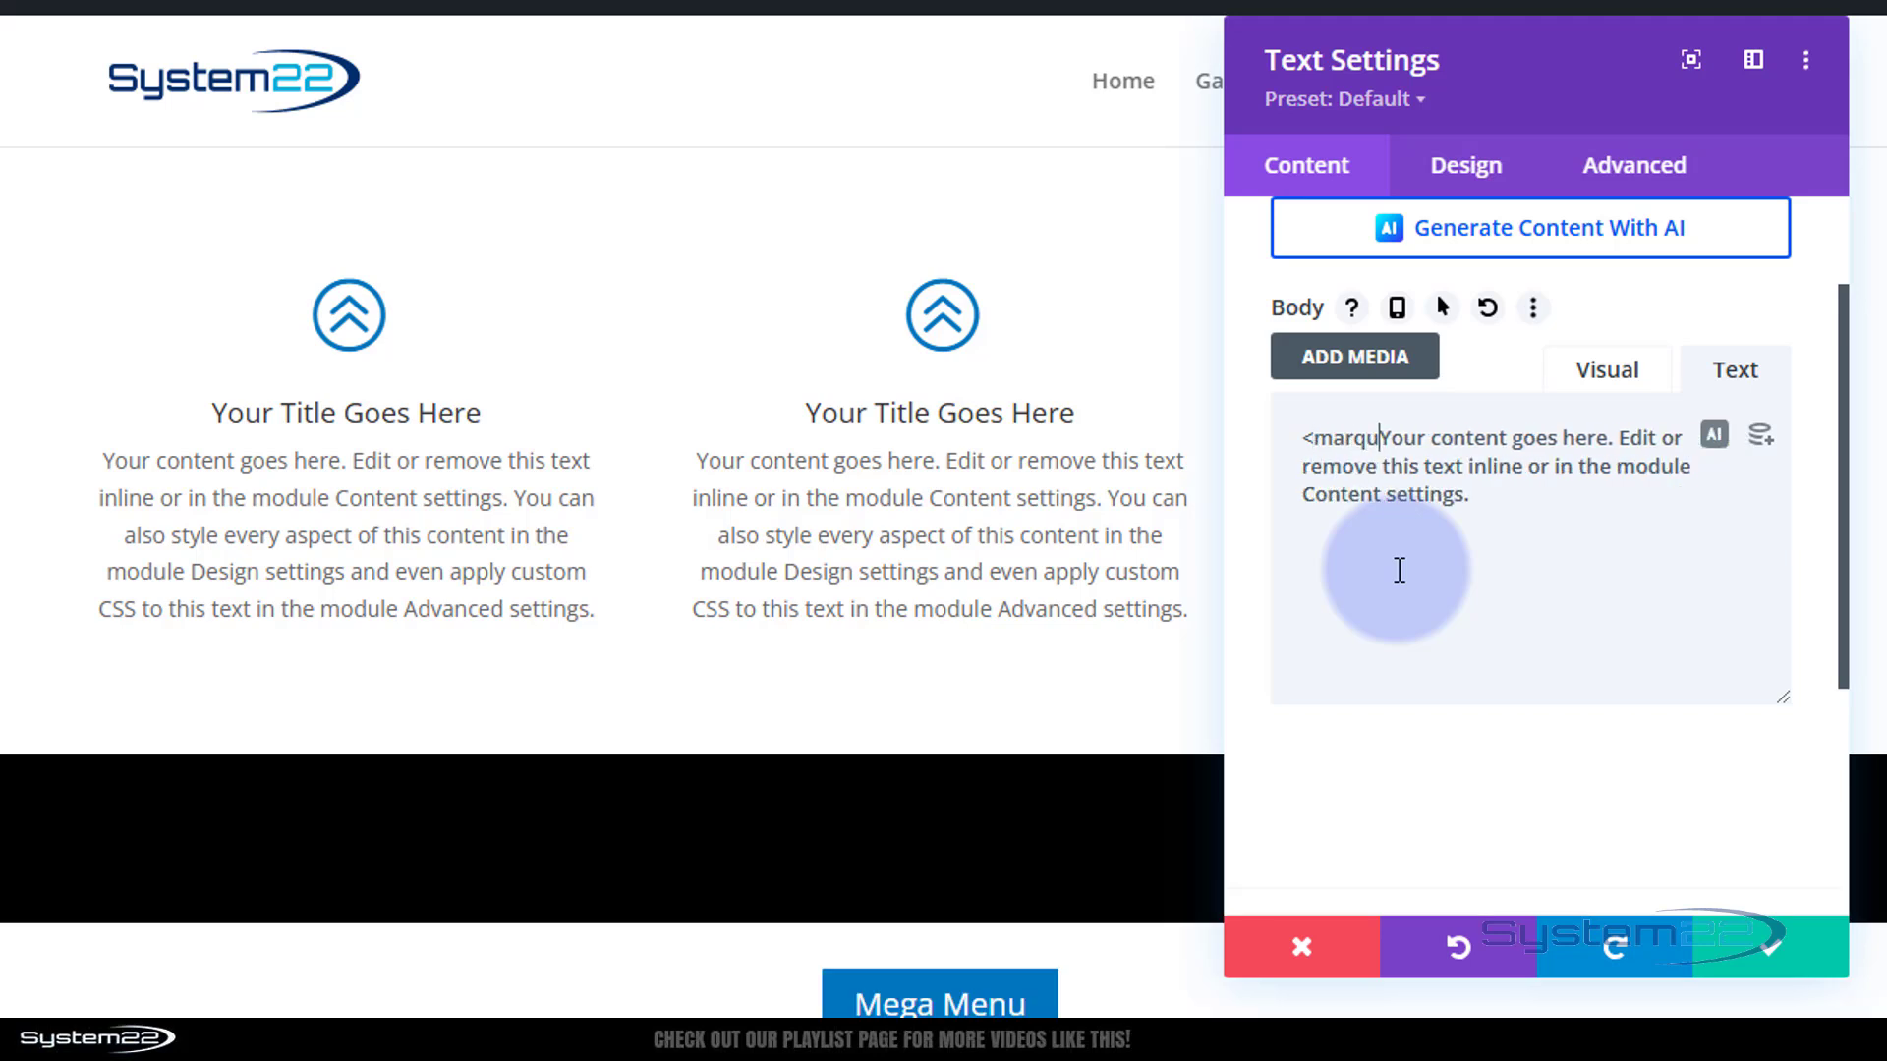
type(">")
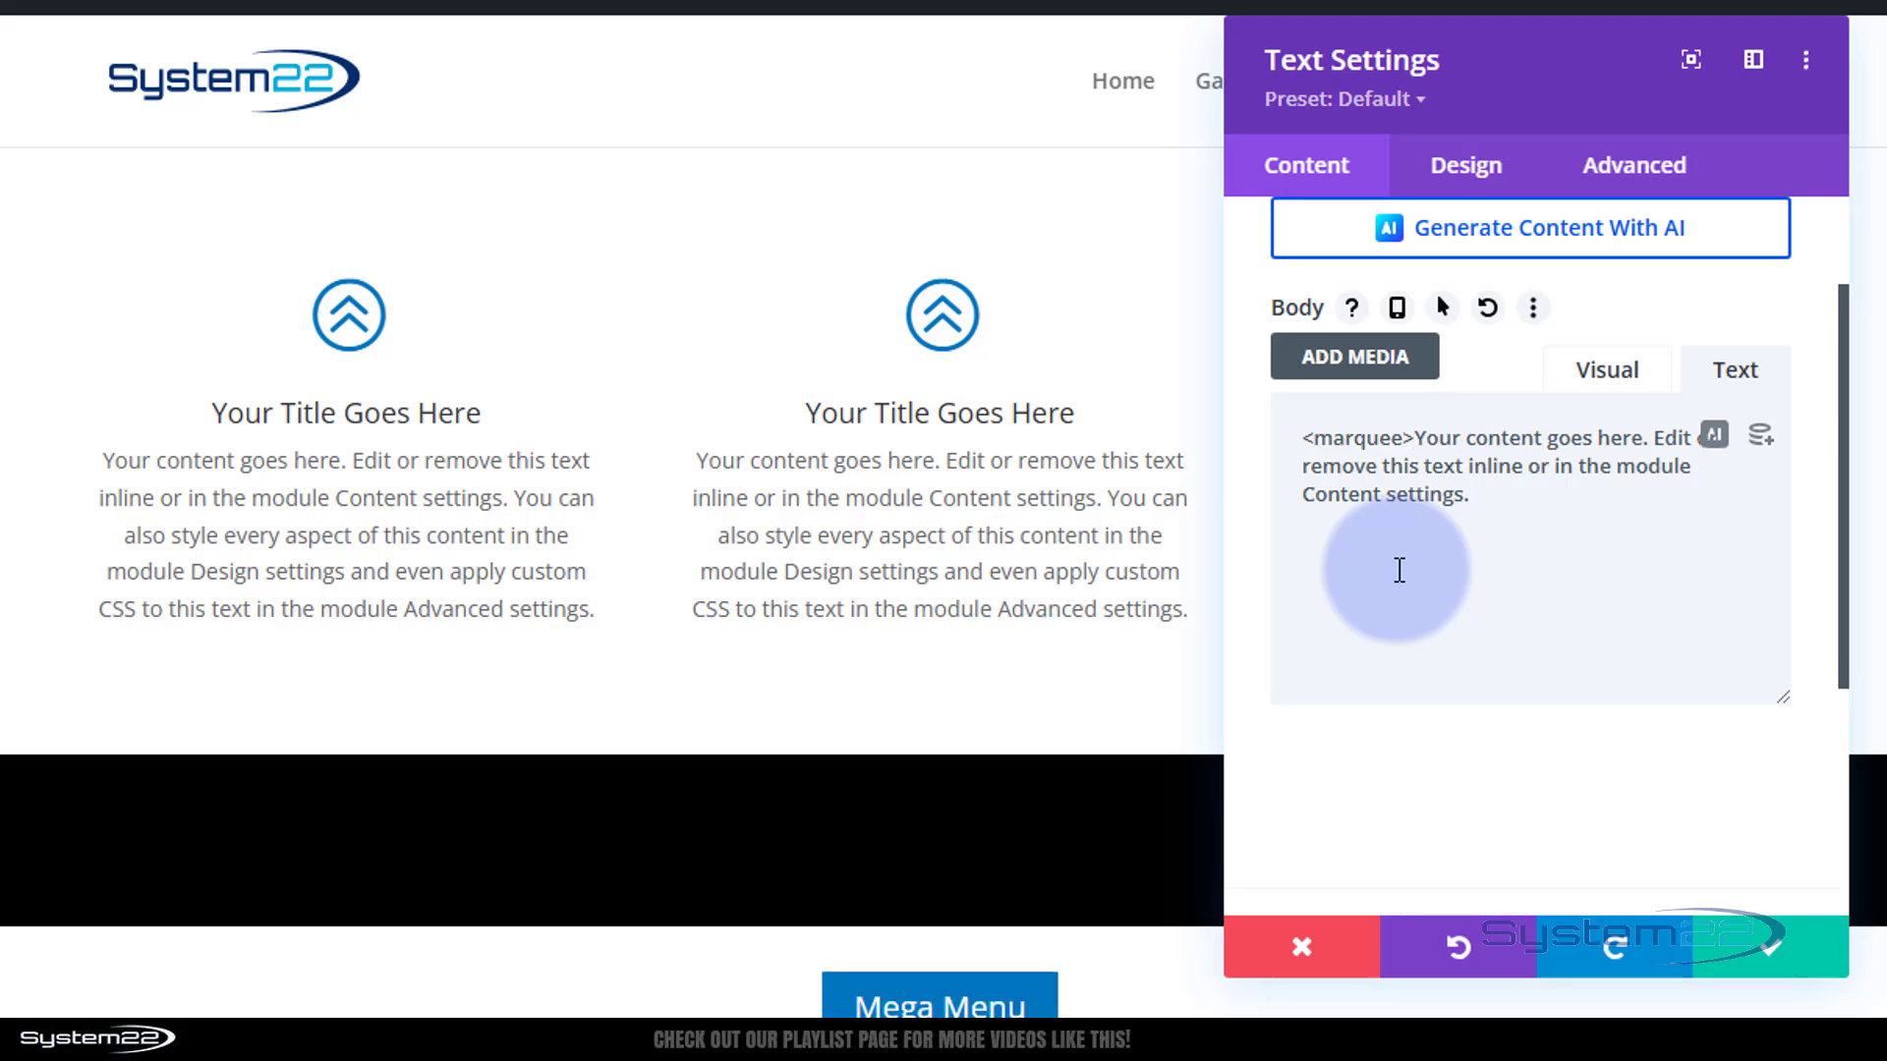
Step: Add a closing </marquee> tag after the body text by copying the opening tag, and save the module settings
left_click_drag(1415, 437, 1303, 439)
key("ctrl+c")
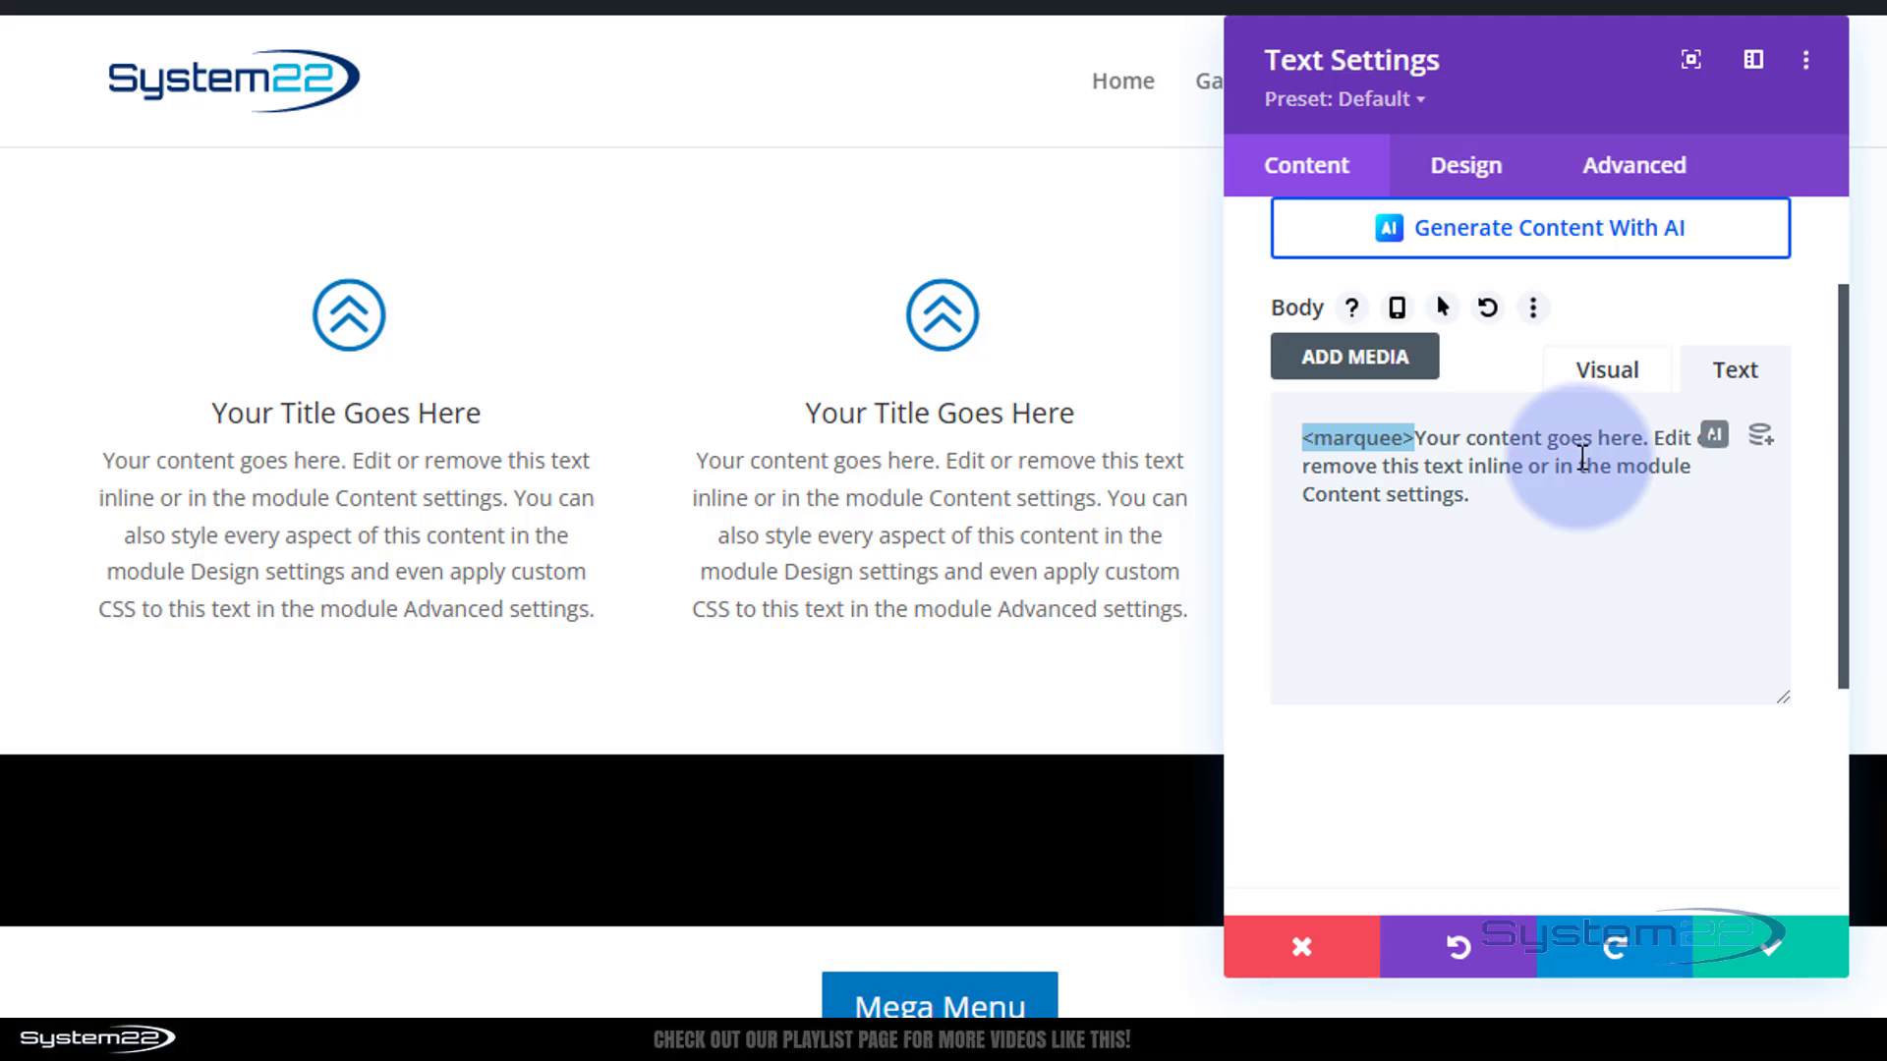
left_click(1574, 495)
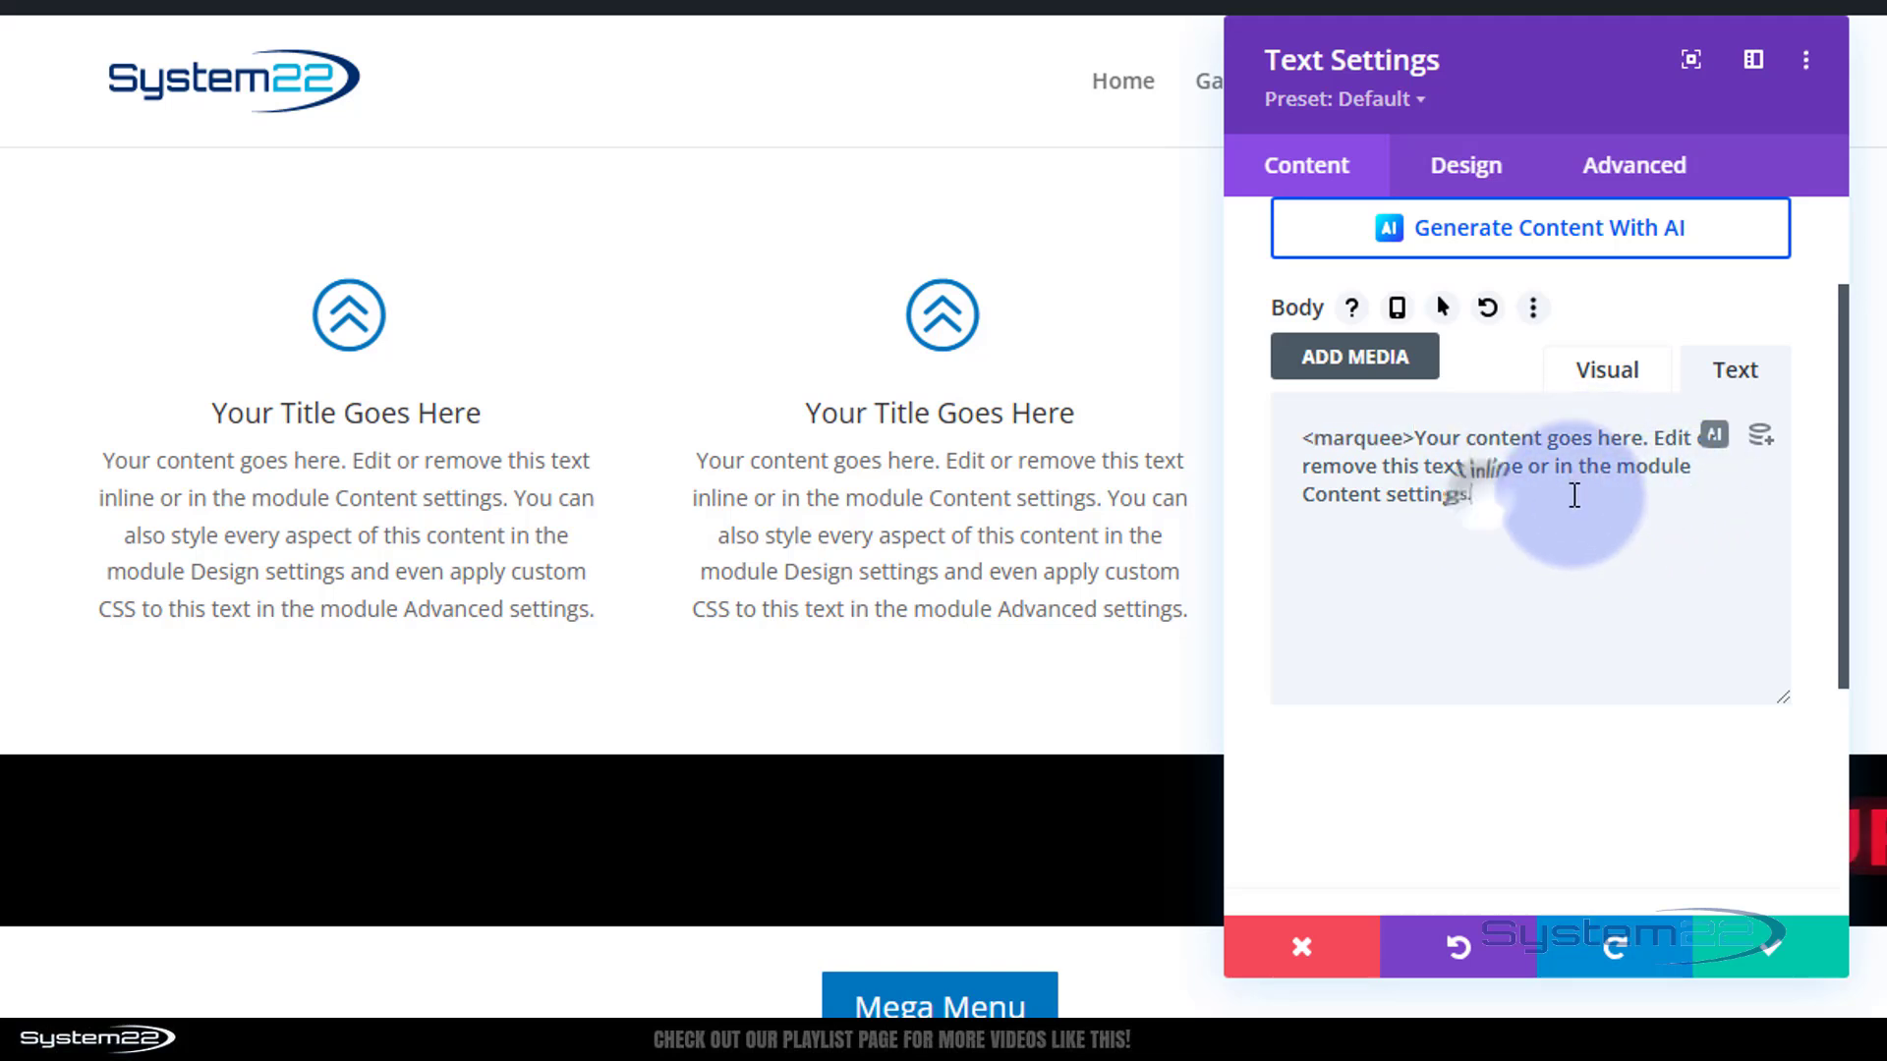
key("ctrl+v")
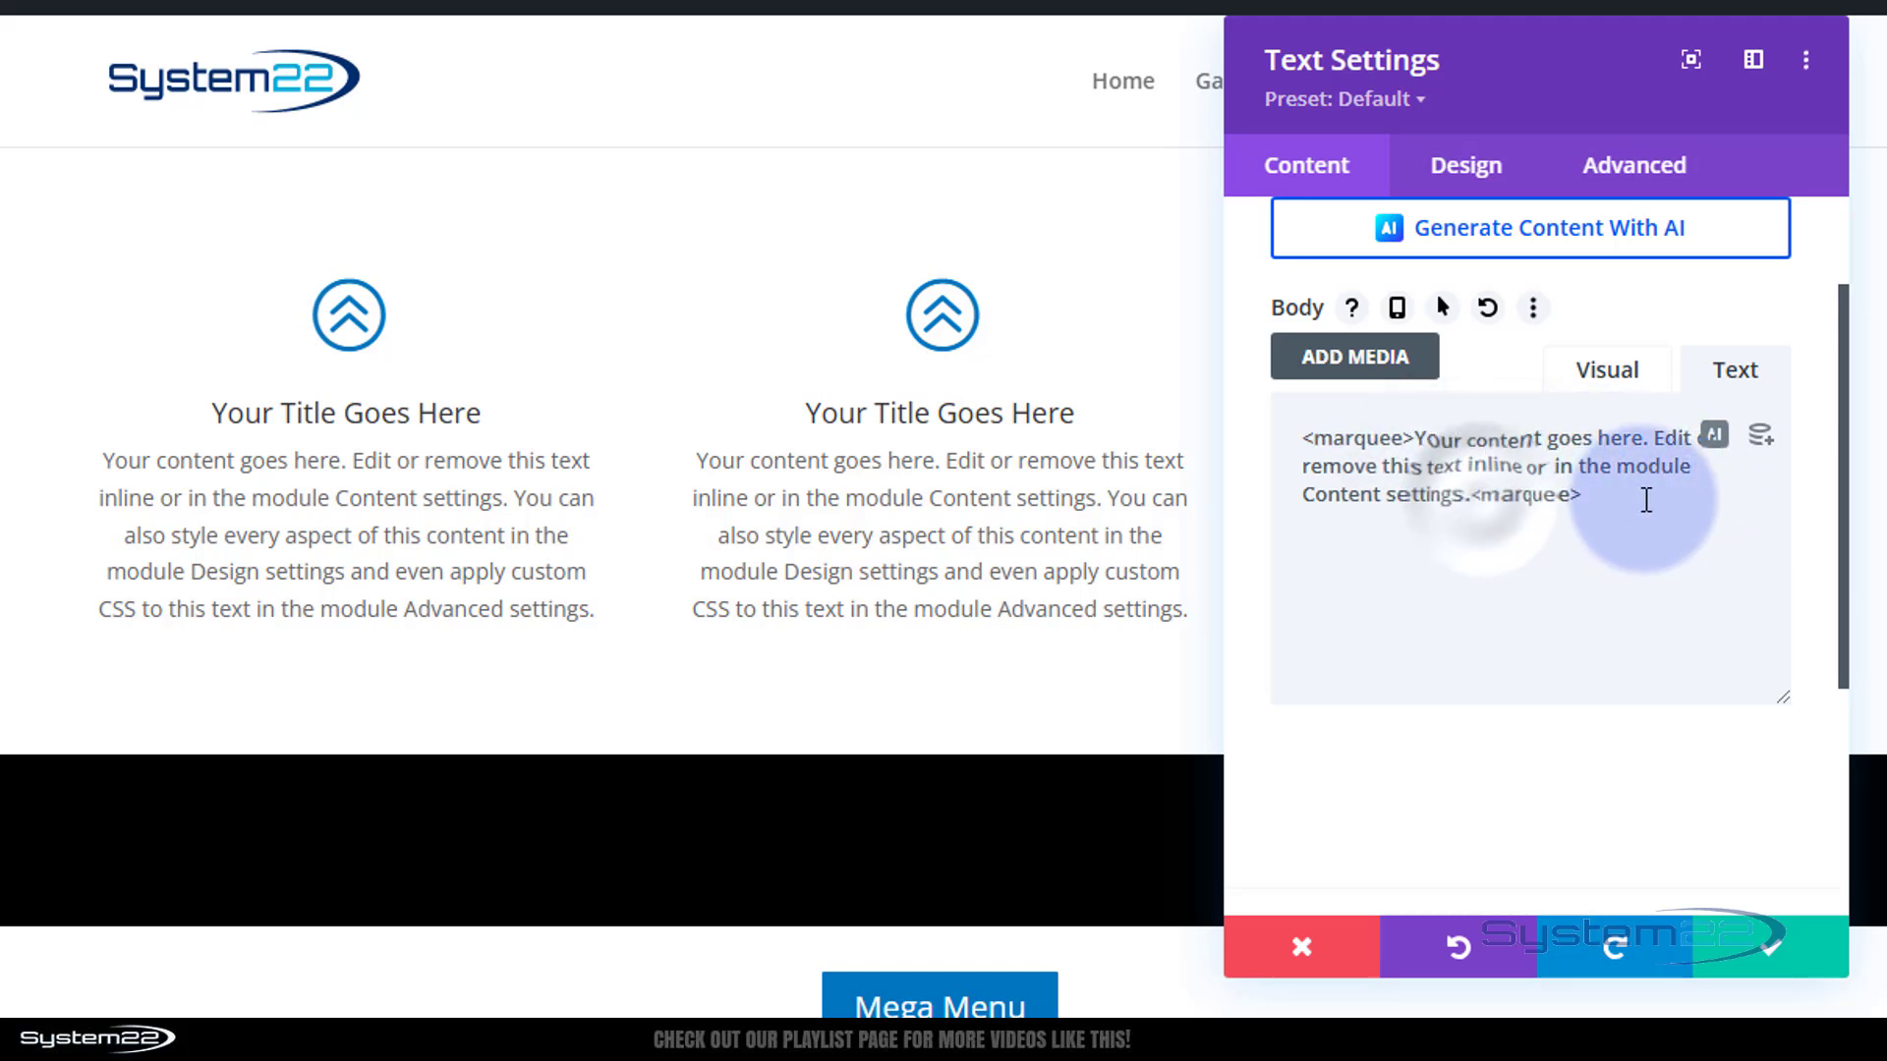
key("Left")
key("Left")
key("Left")
key("Left")
key("Left")
key("Left")
key("Left")
key("Left")
type("/")
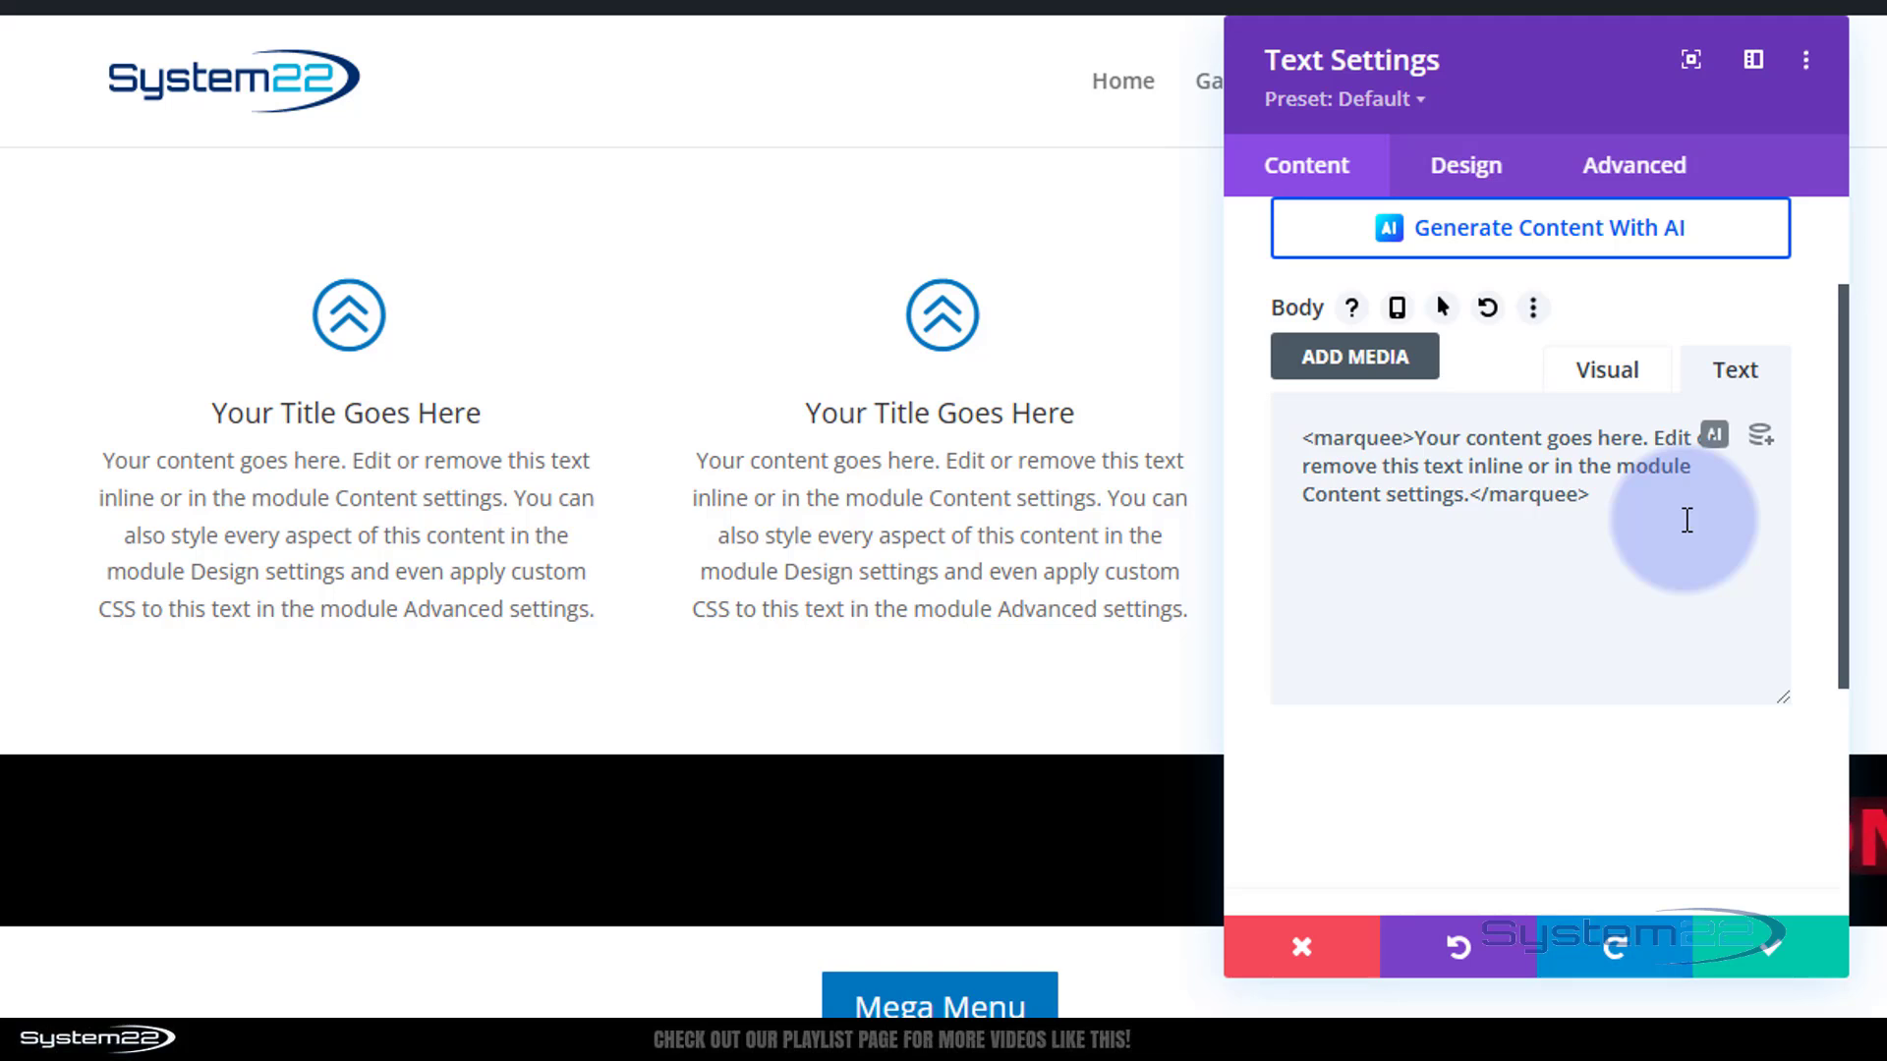
left_click(1793, 961)
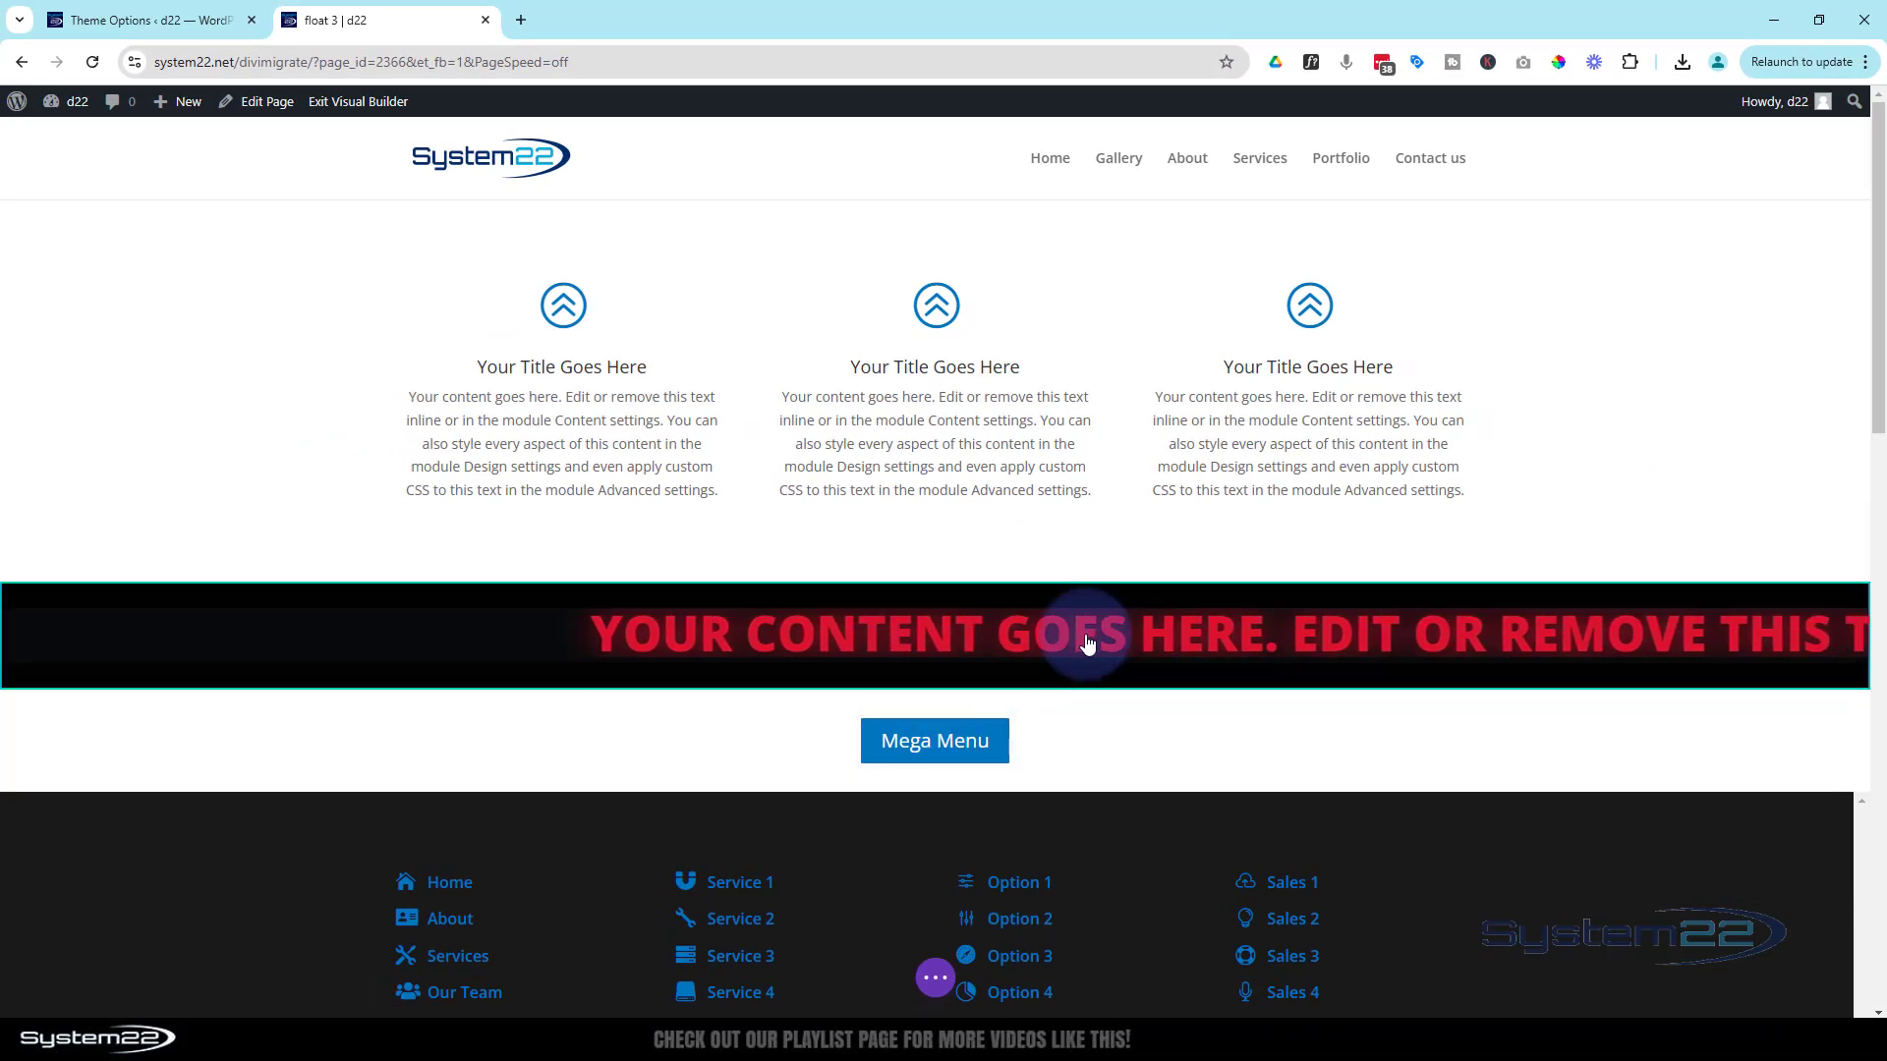
Step: Examine the link URL and link target options in the scrolling Text module's settings
mouse_move(1089, 636)
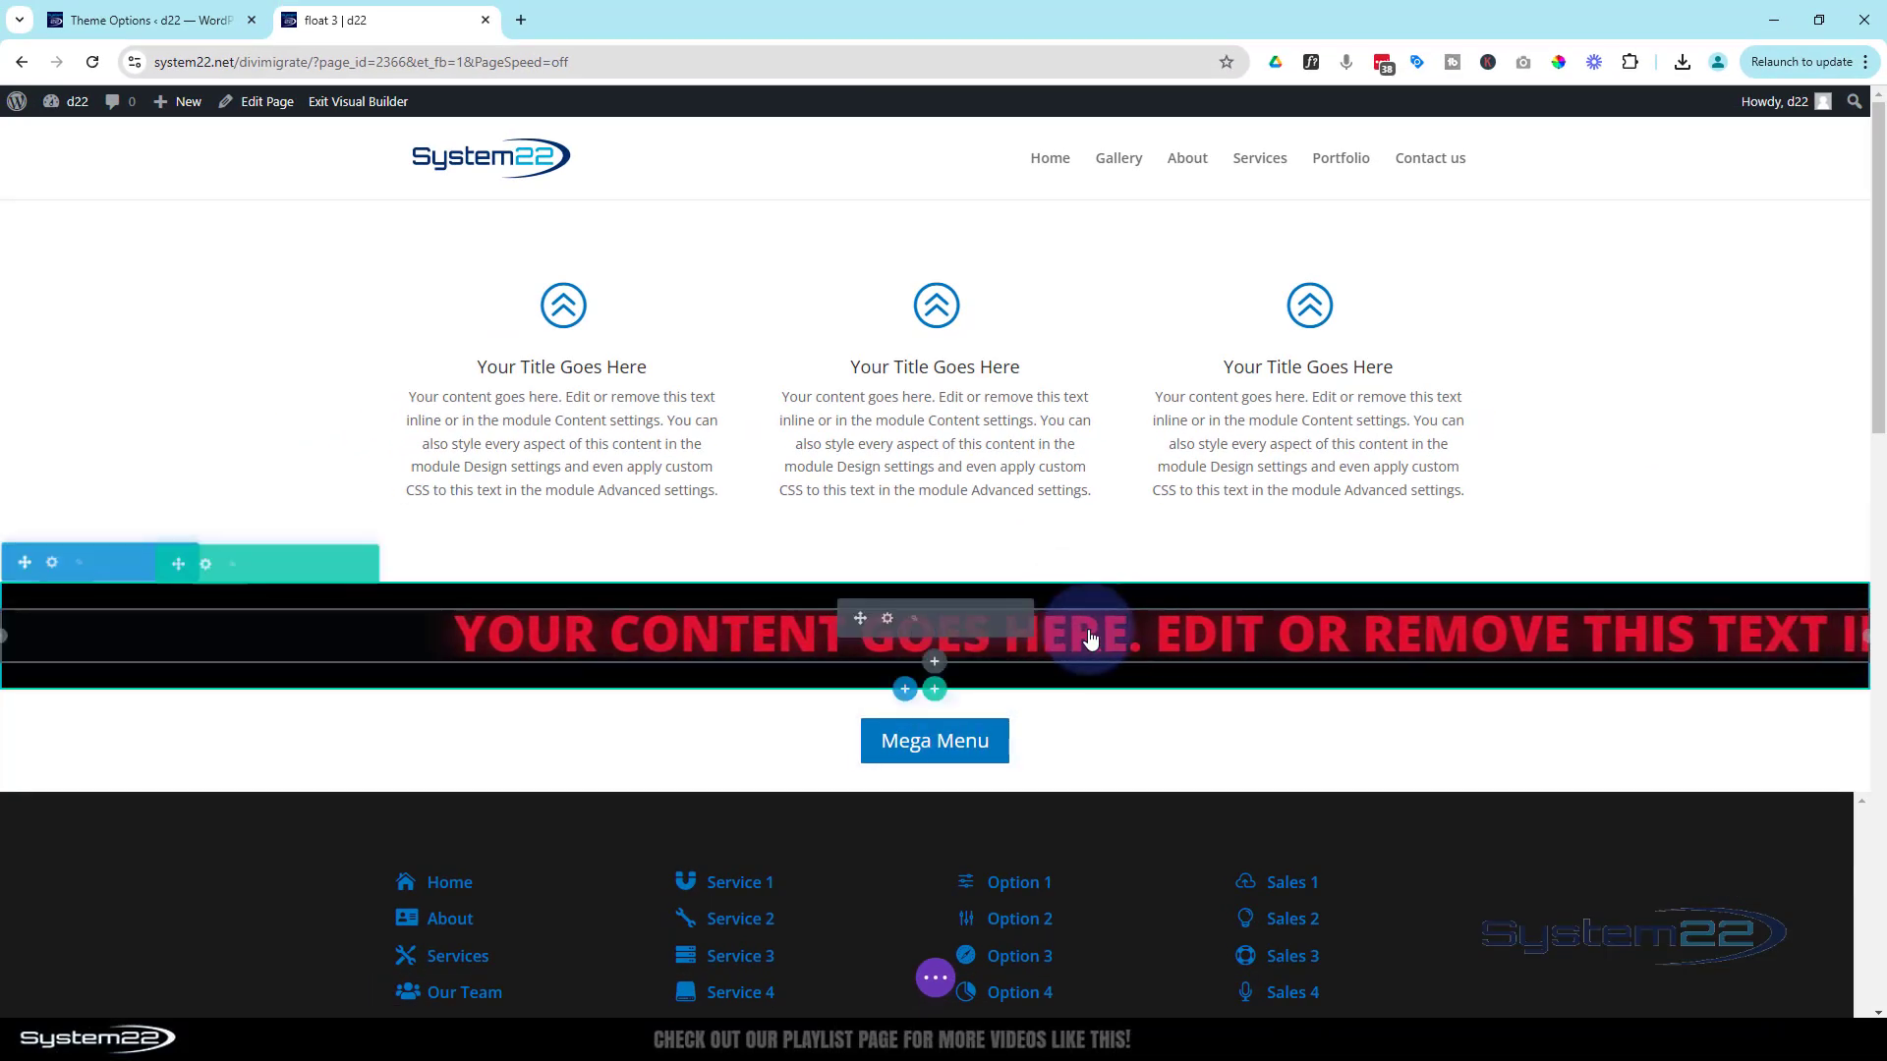
left_click(887, 619)
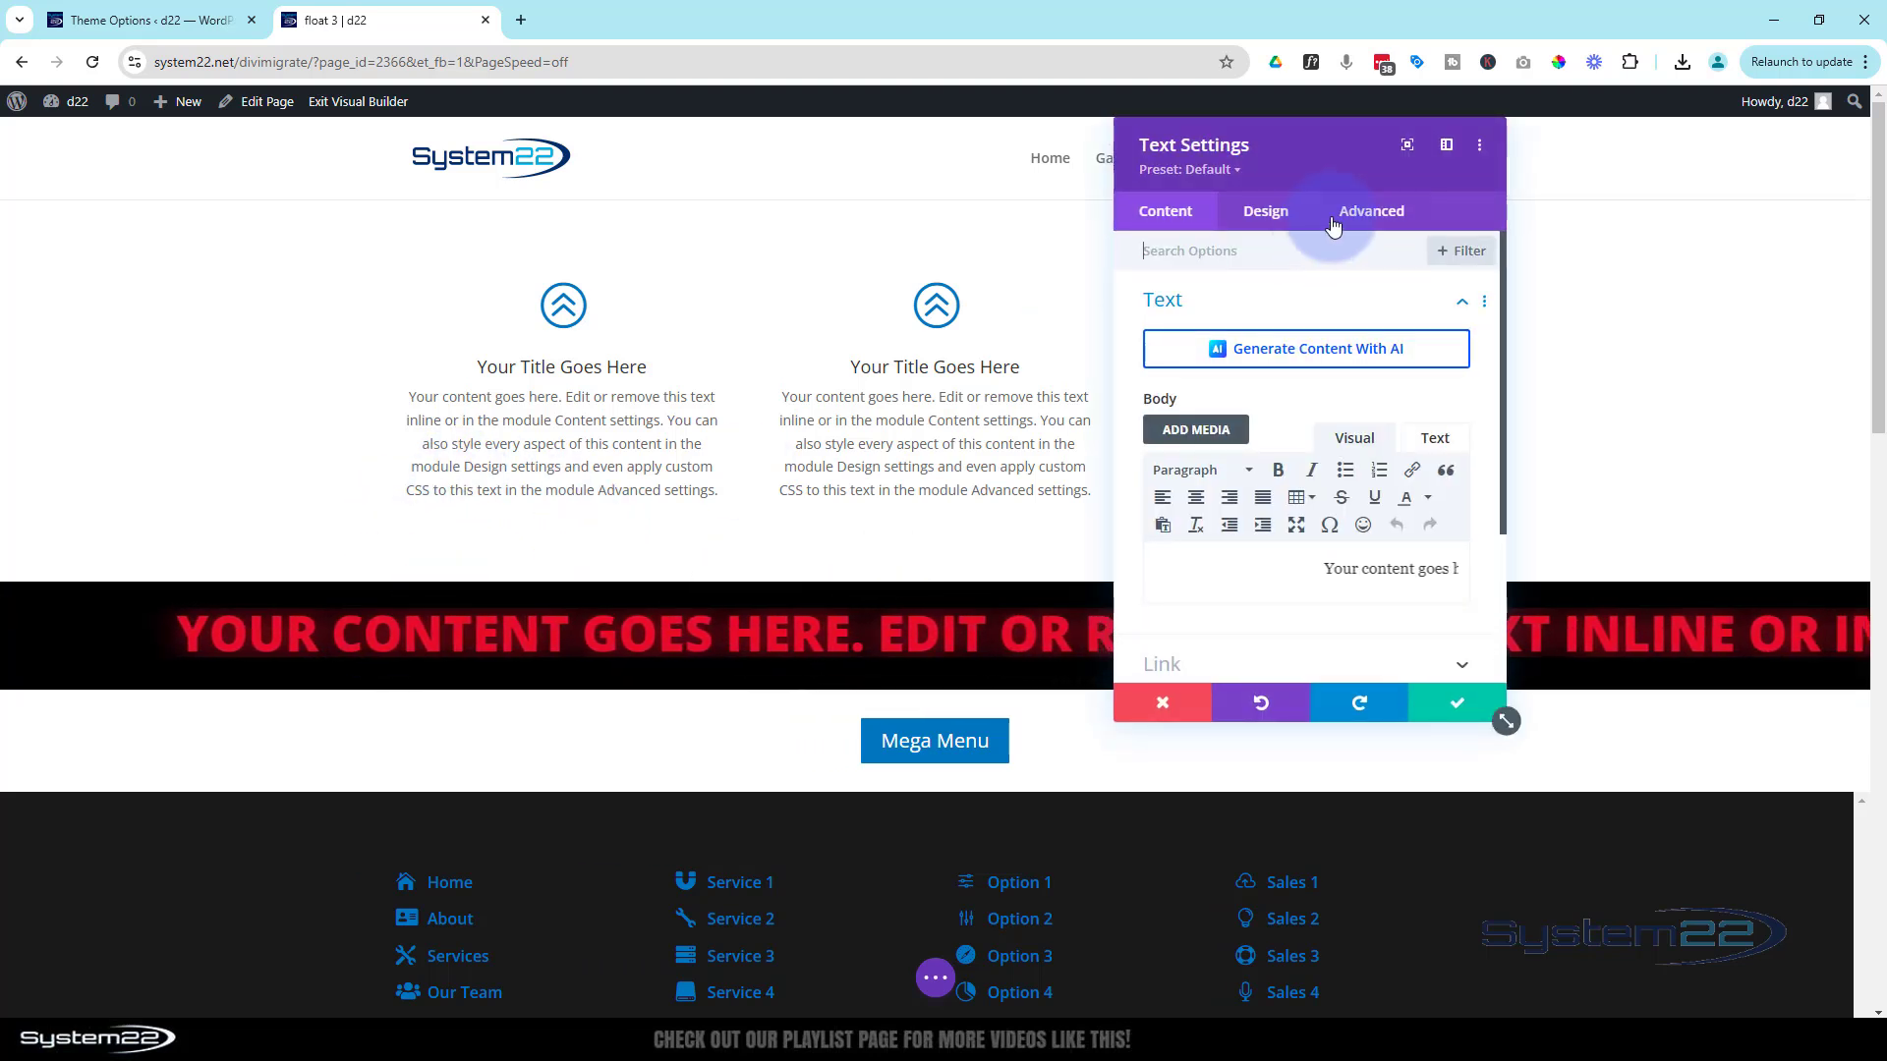
scroll(1236, 370, "down", 3)
left_click(1251, 442)
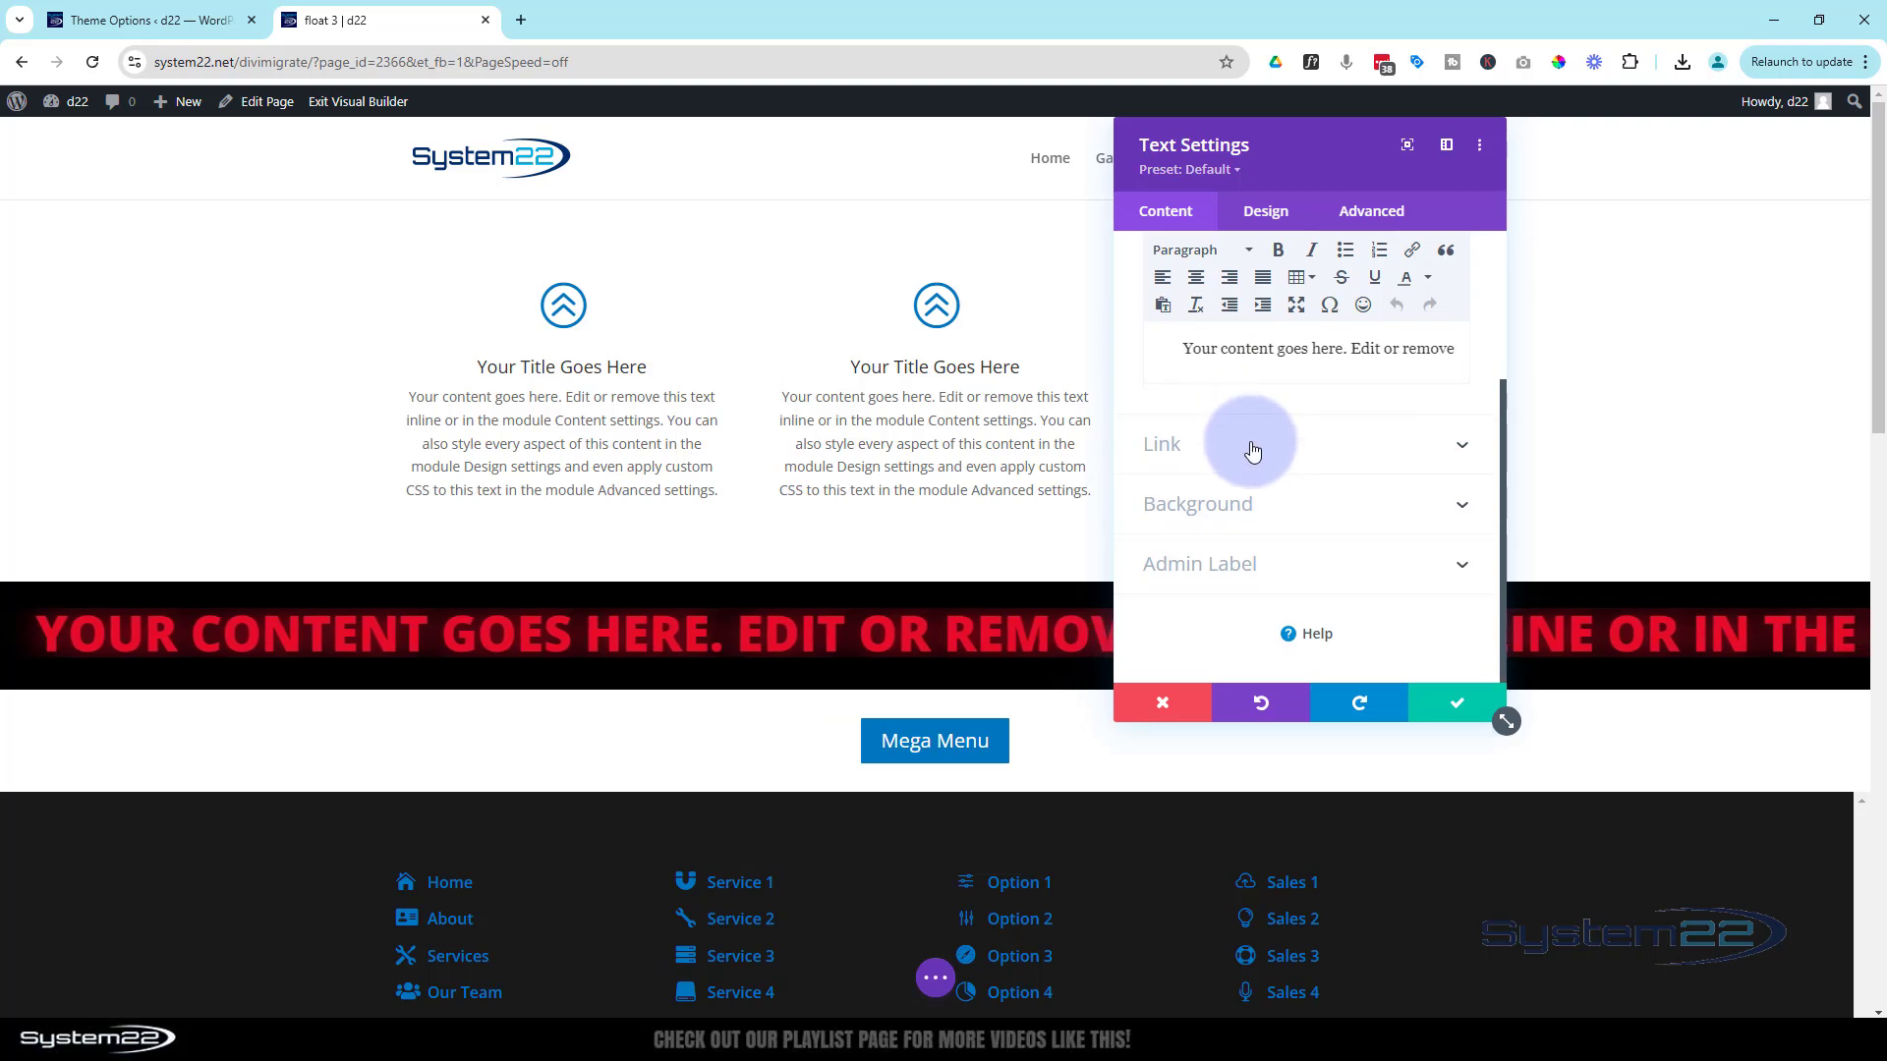
left_click(1194, 356)
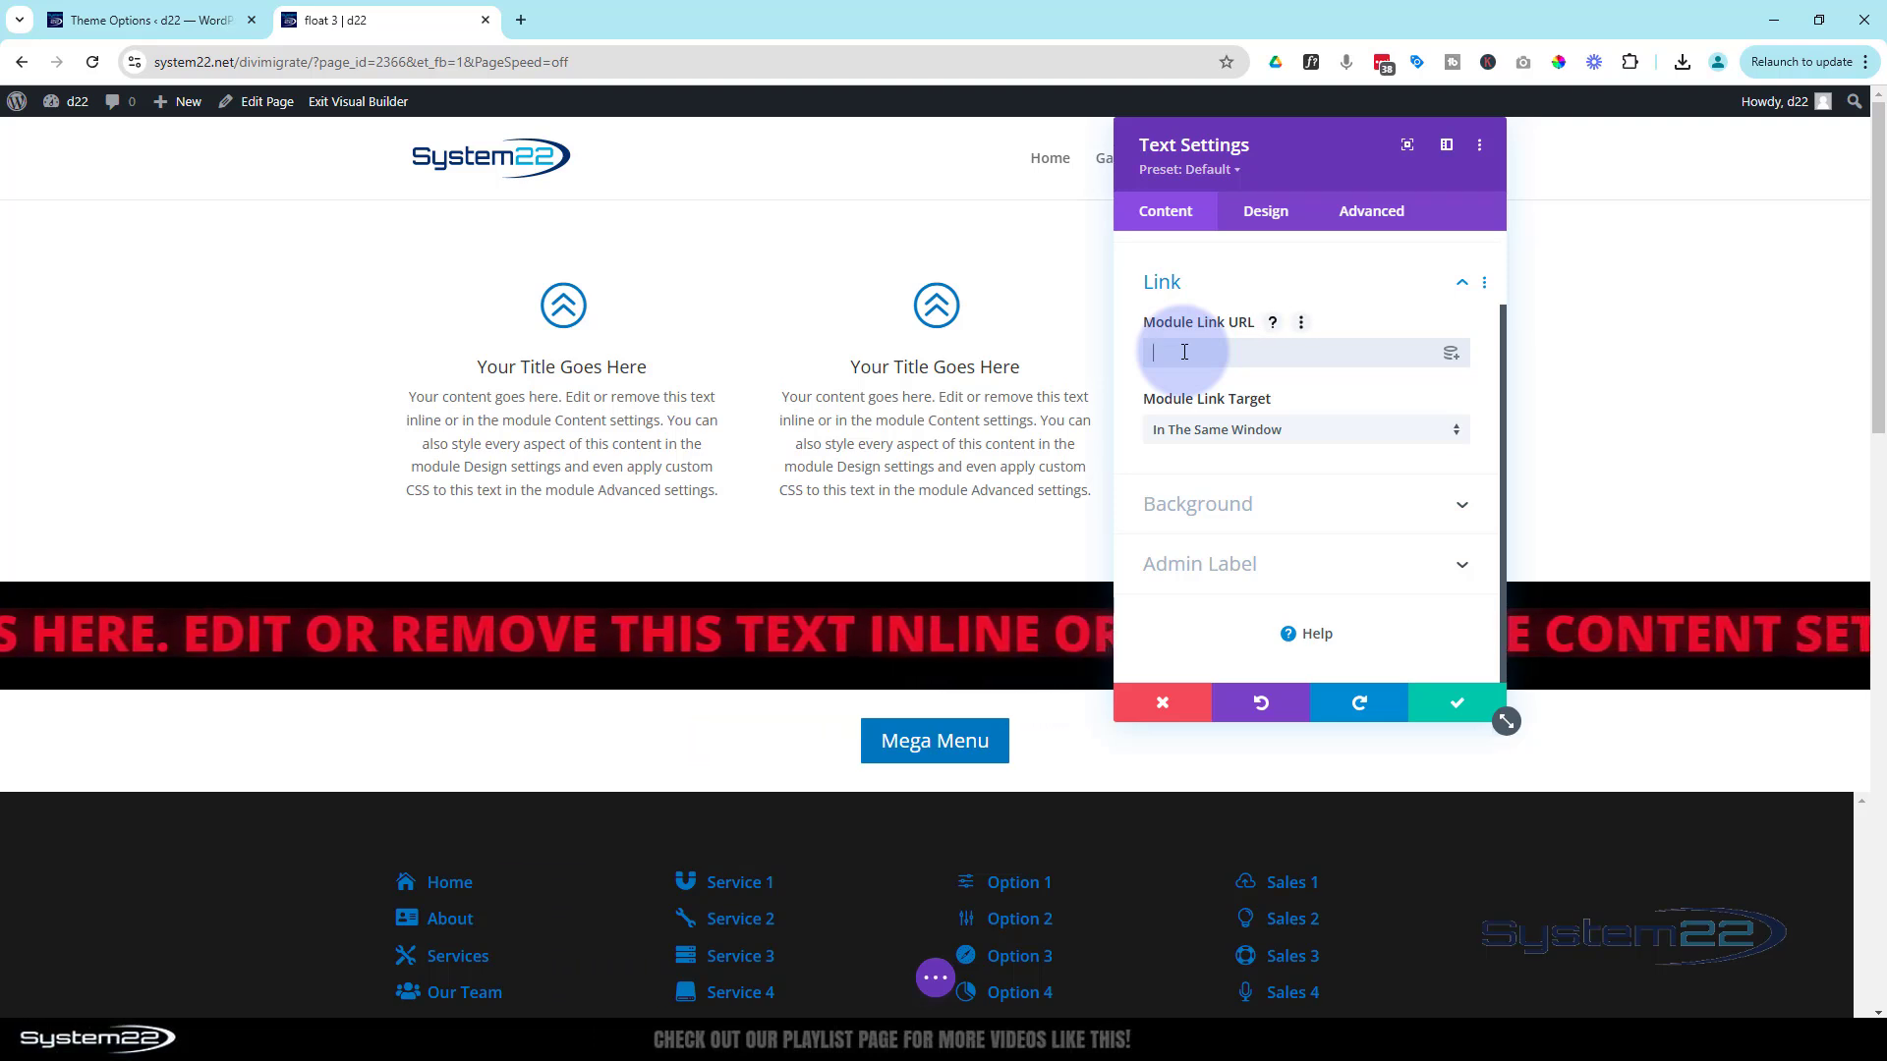
left_click(1307, 433)
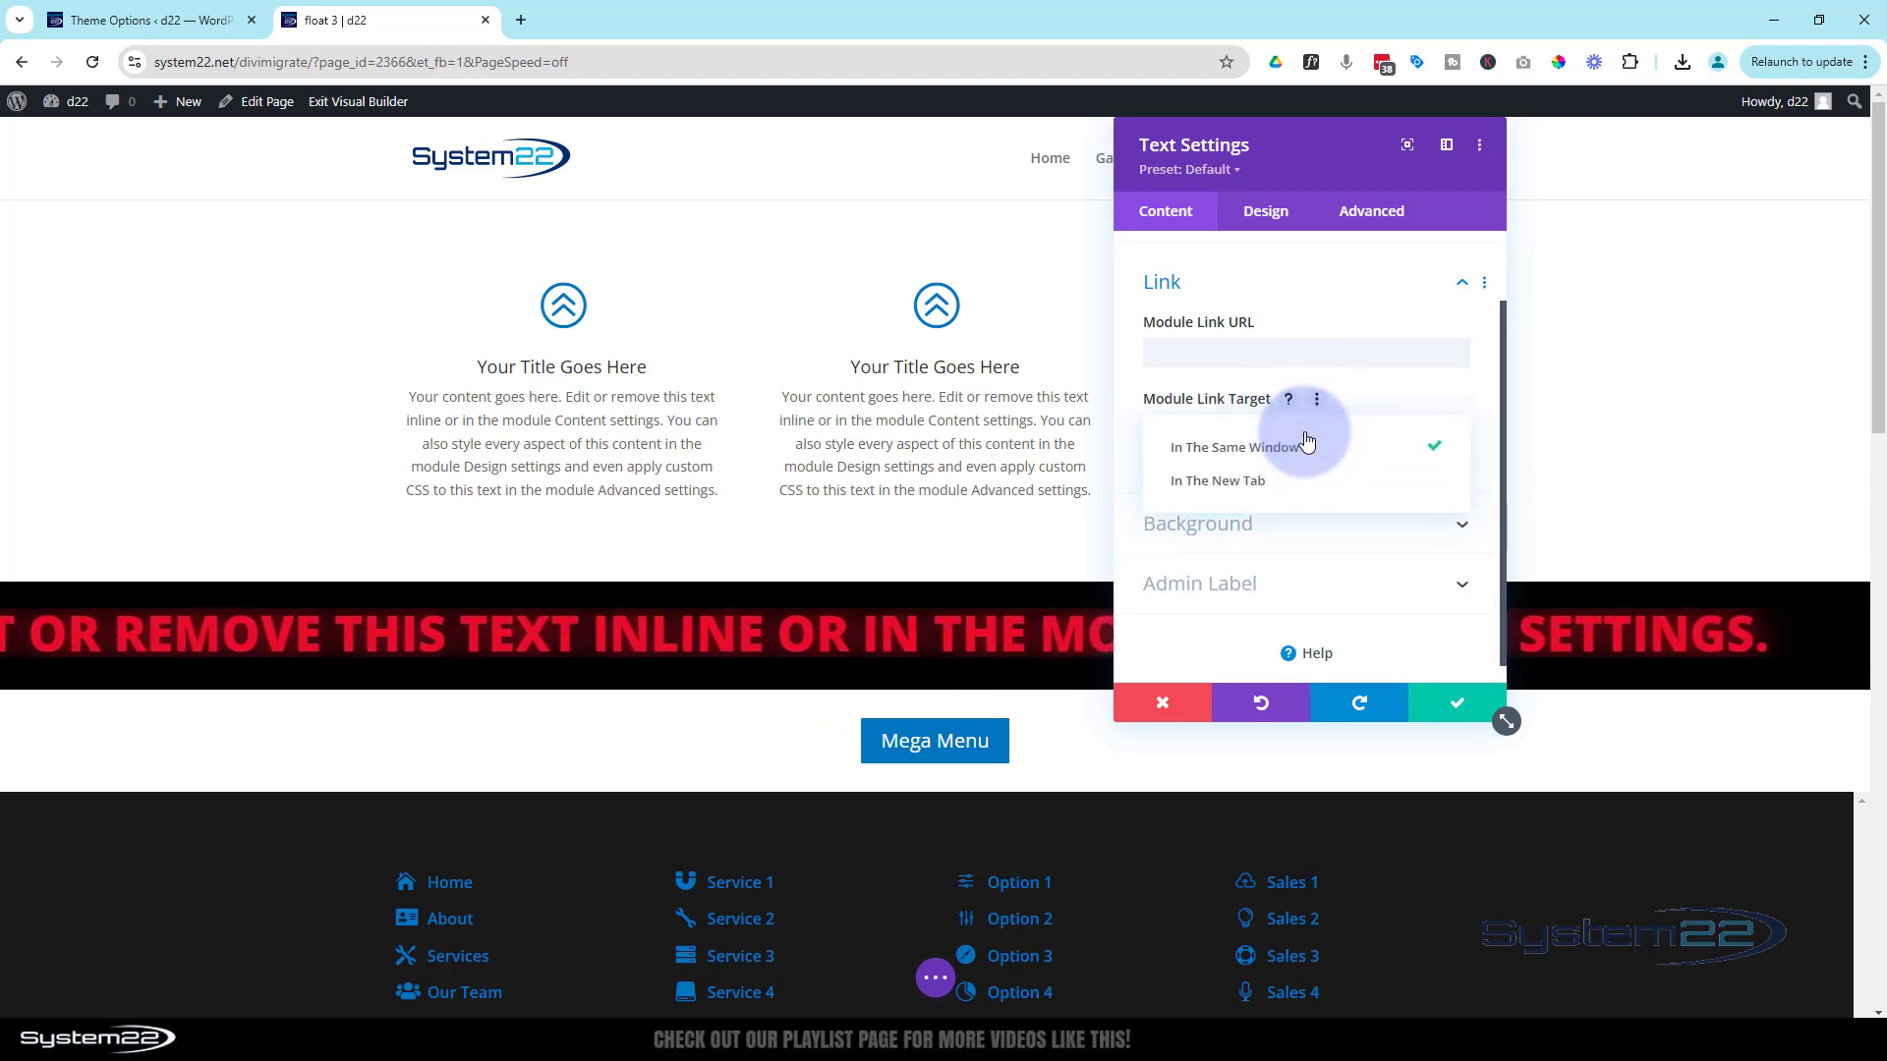
left_click(1134, 452)
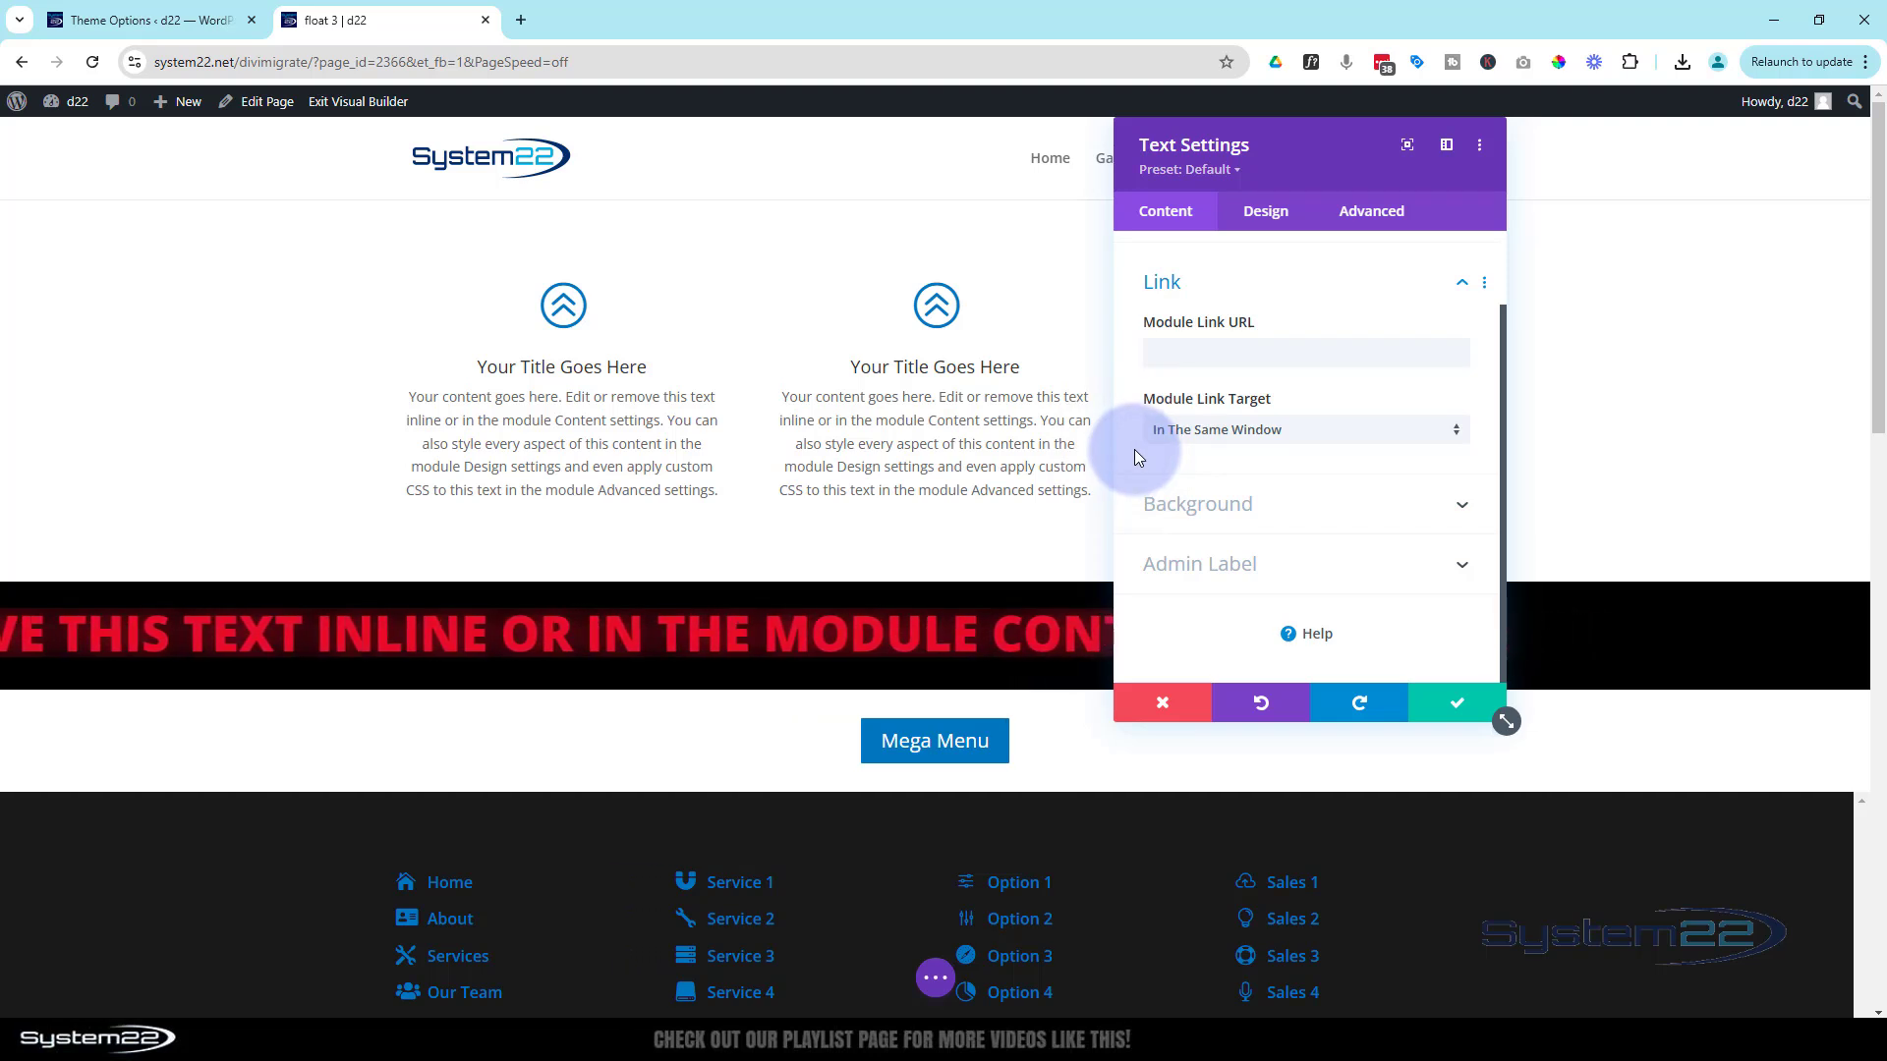
left_click(1460, 703)
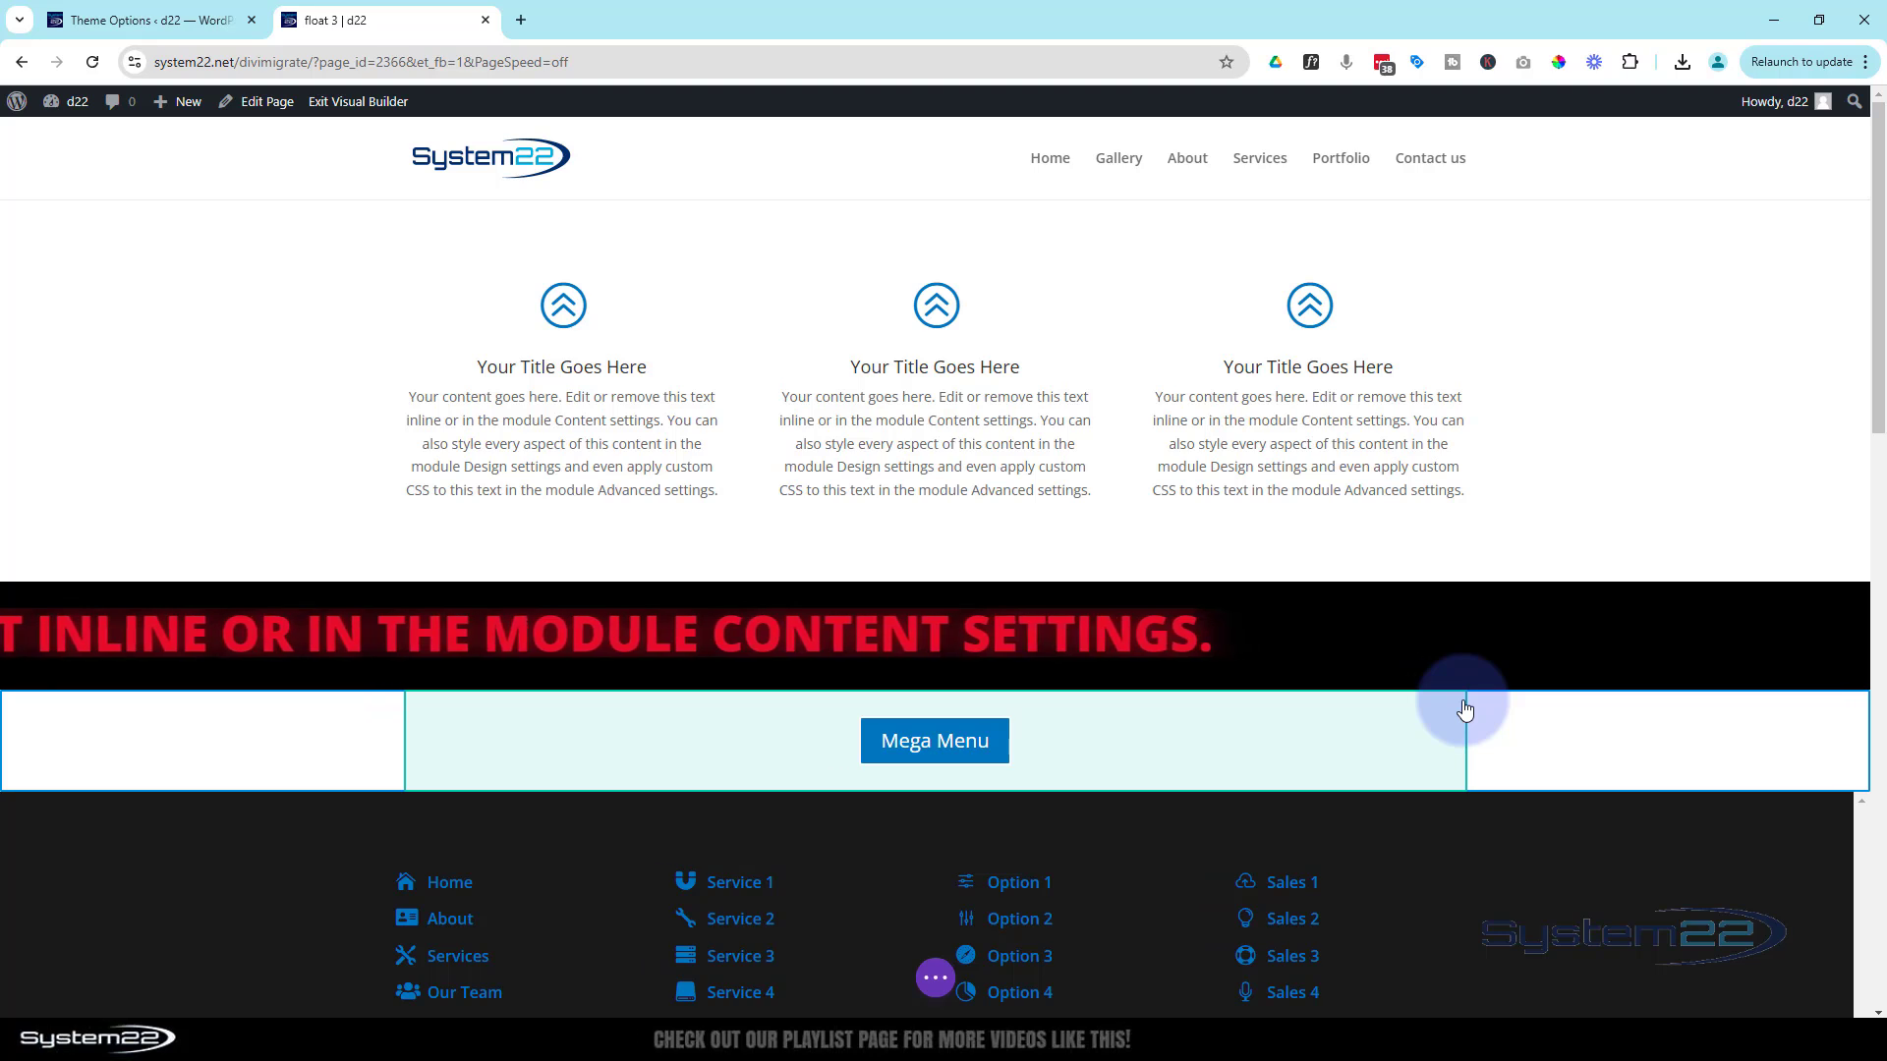
Step: Preview the scrolling text section in tablet view and in phone view
left_click(936, 978)
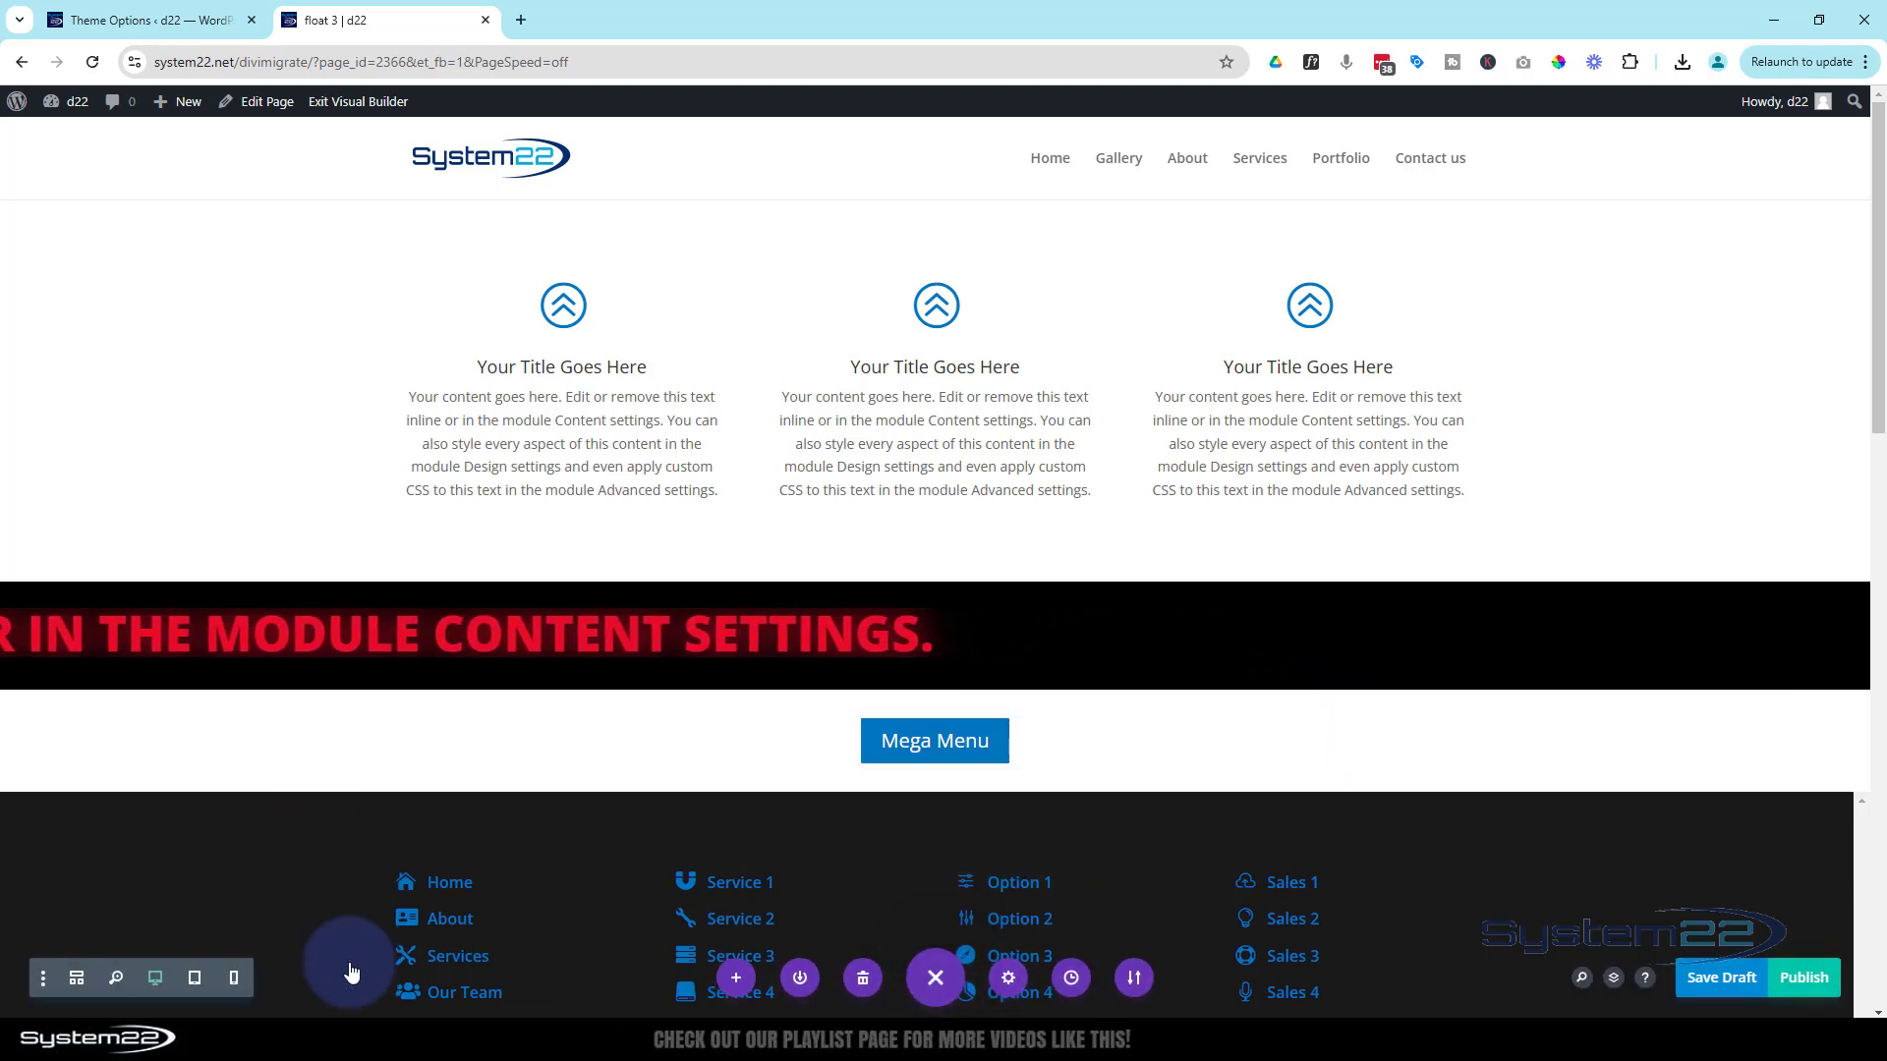
left_click(195, 978)
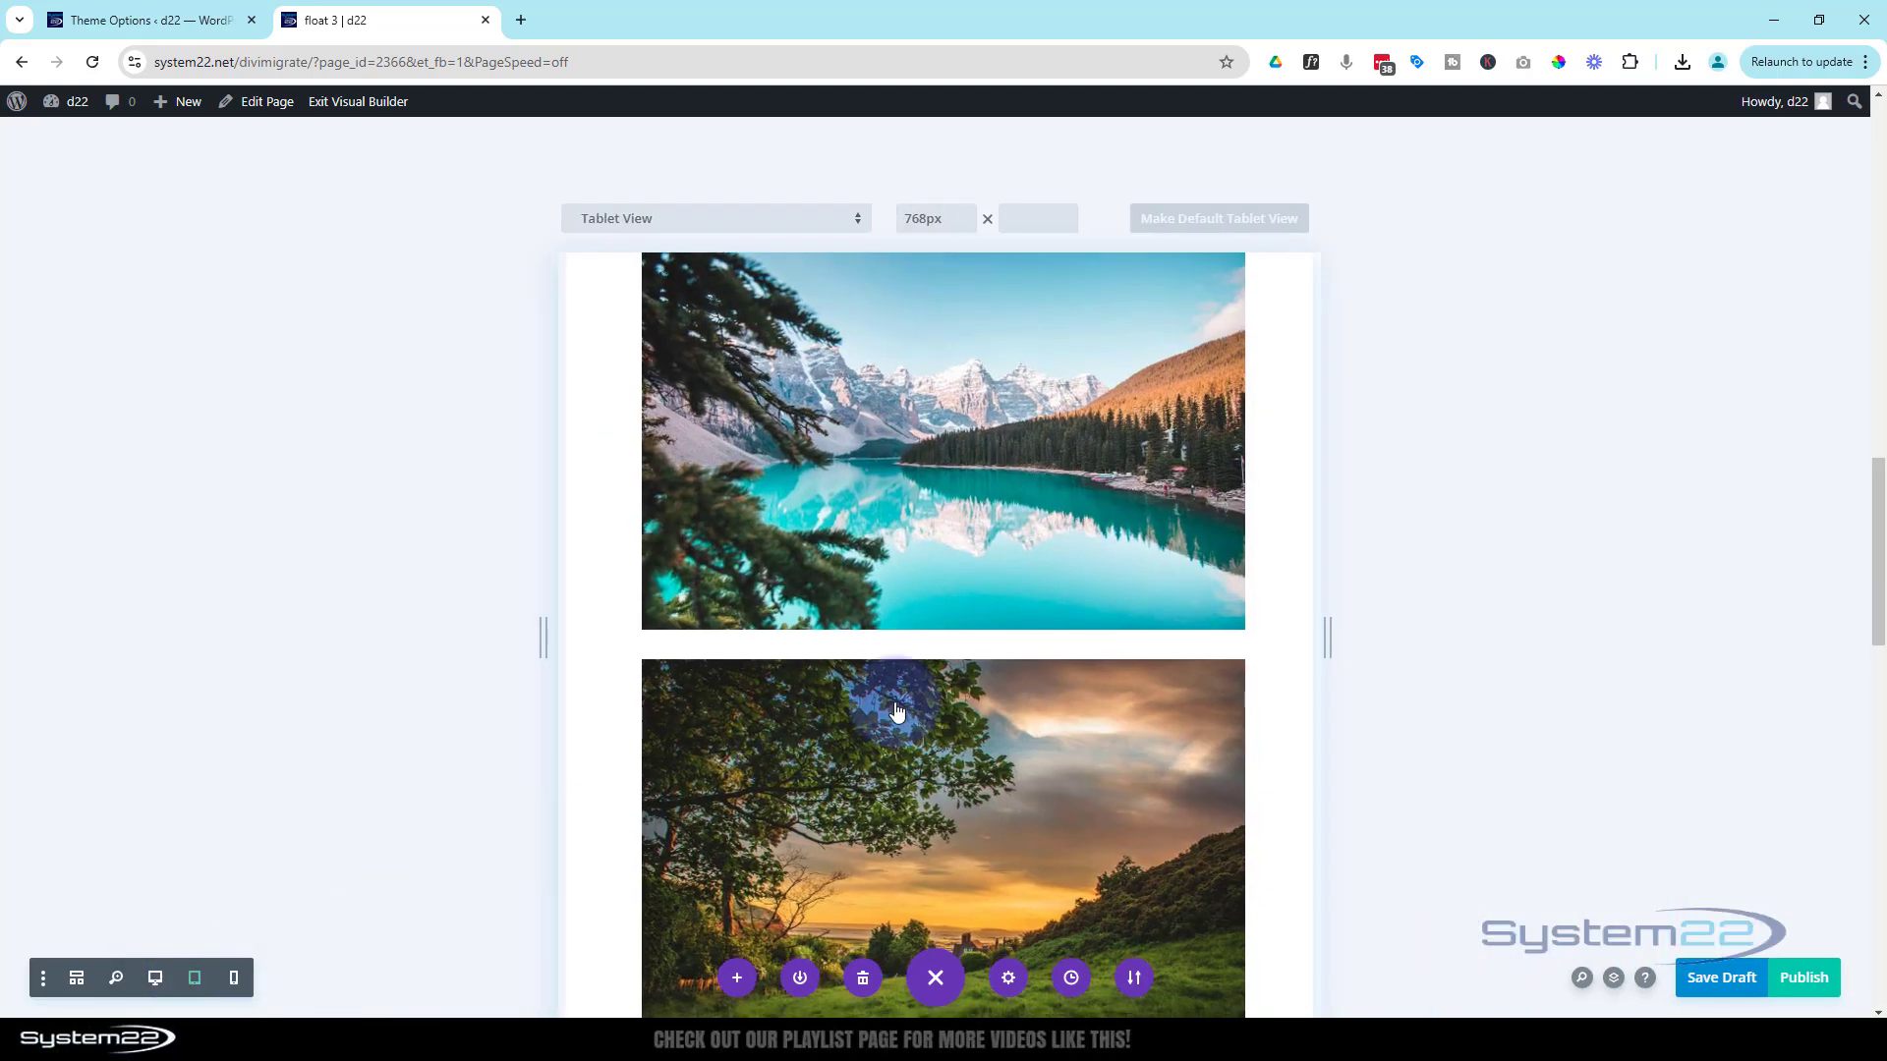
scroll(973, 690, "up", 5)
scroll(973, 690, "up", 6)
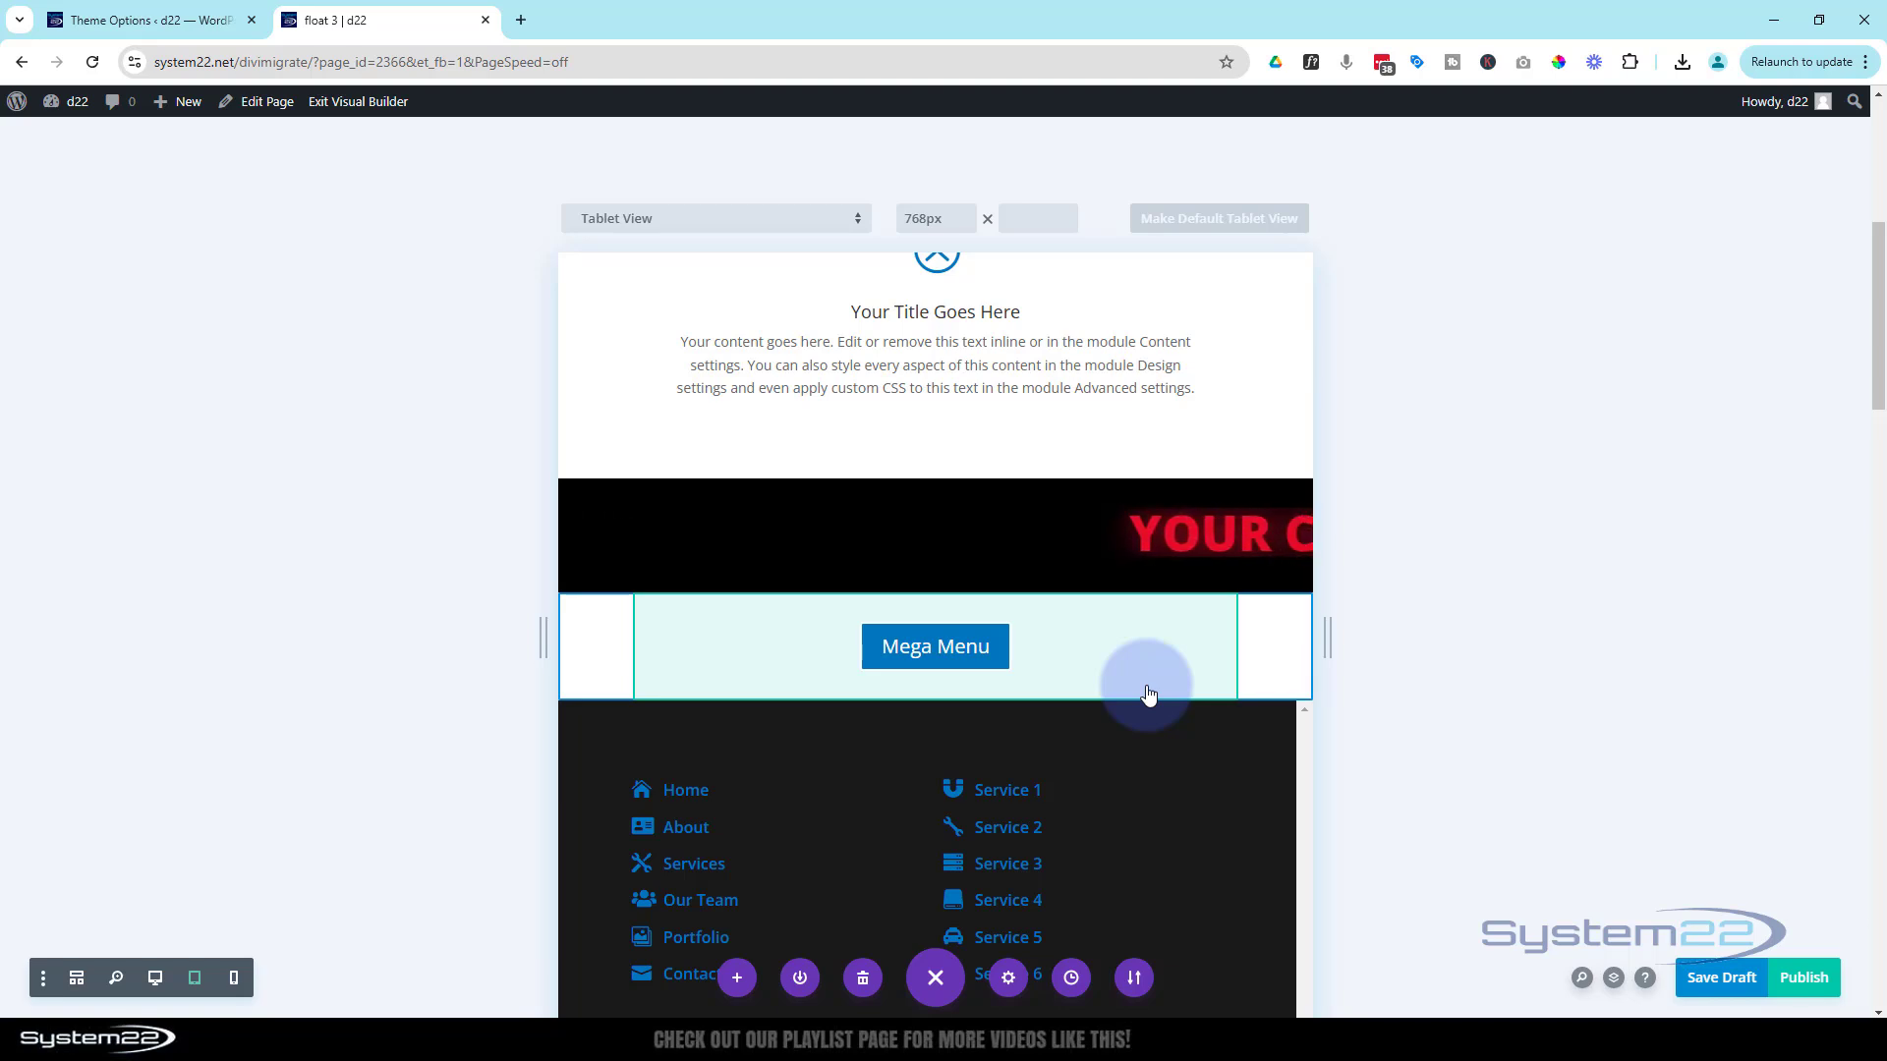
left_click(233, 979)
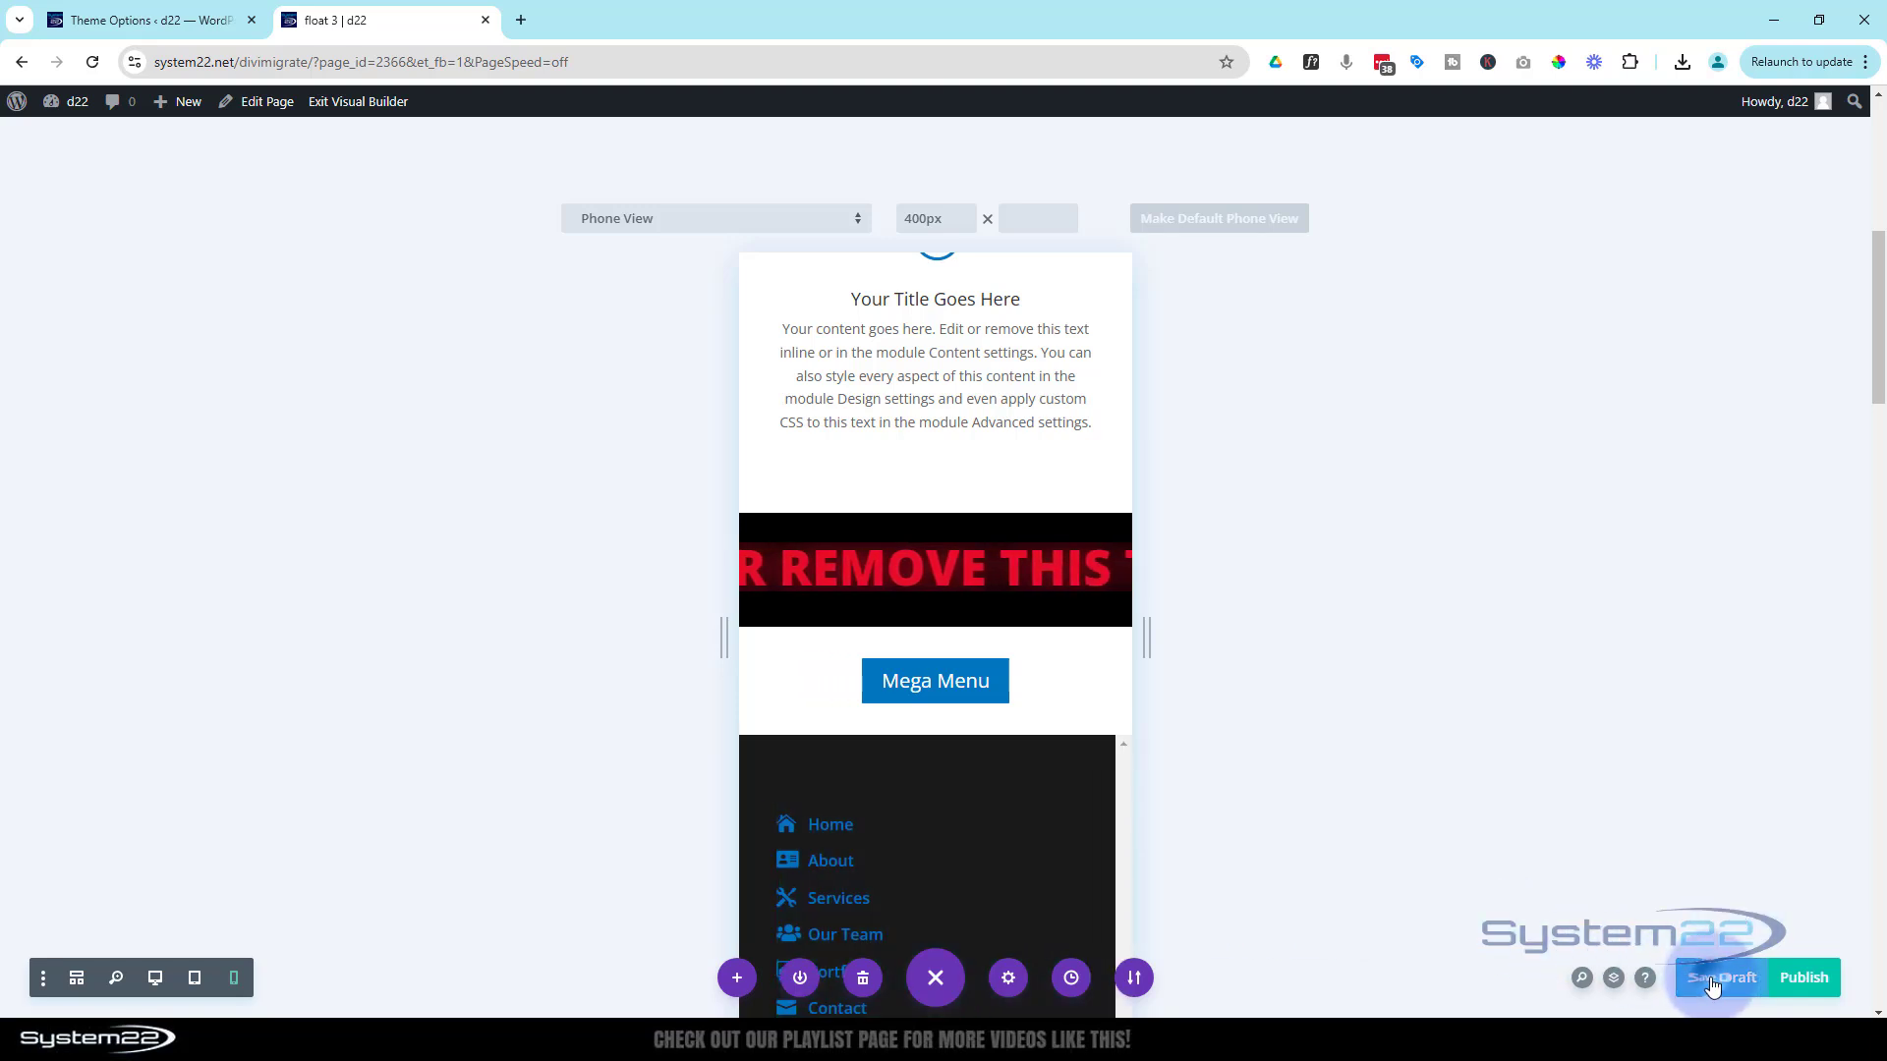
Step: Save the page as a draft and exit the Visual Builder
left_click(1710, 983)
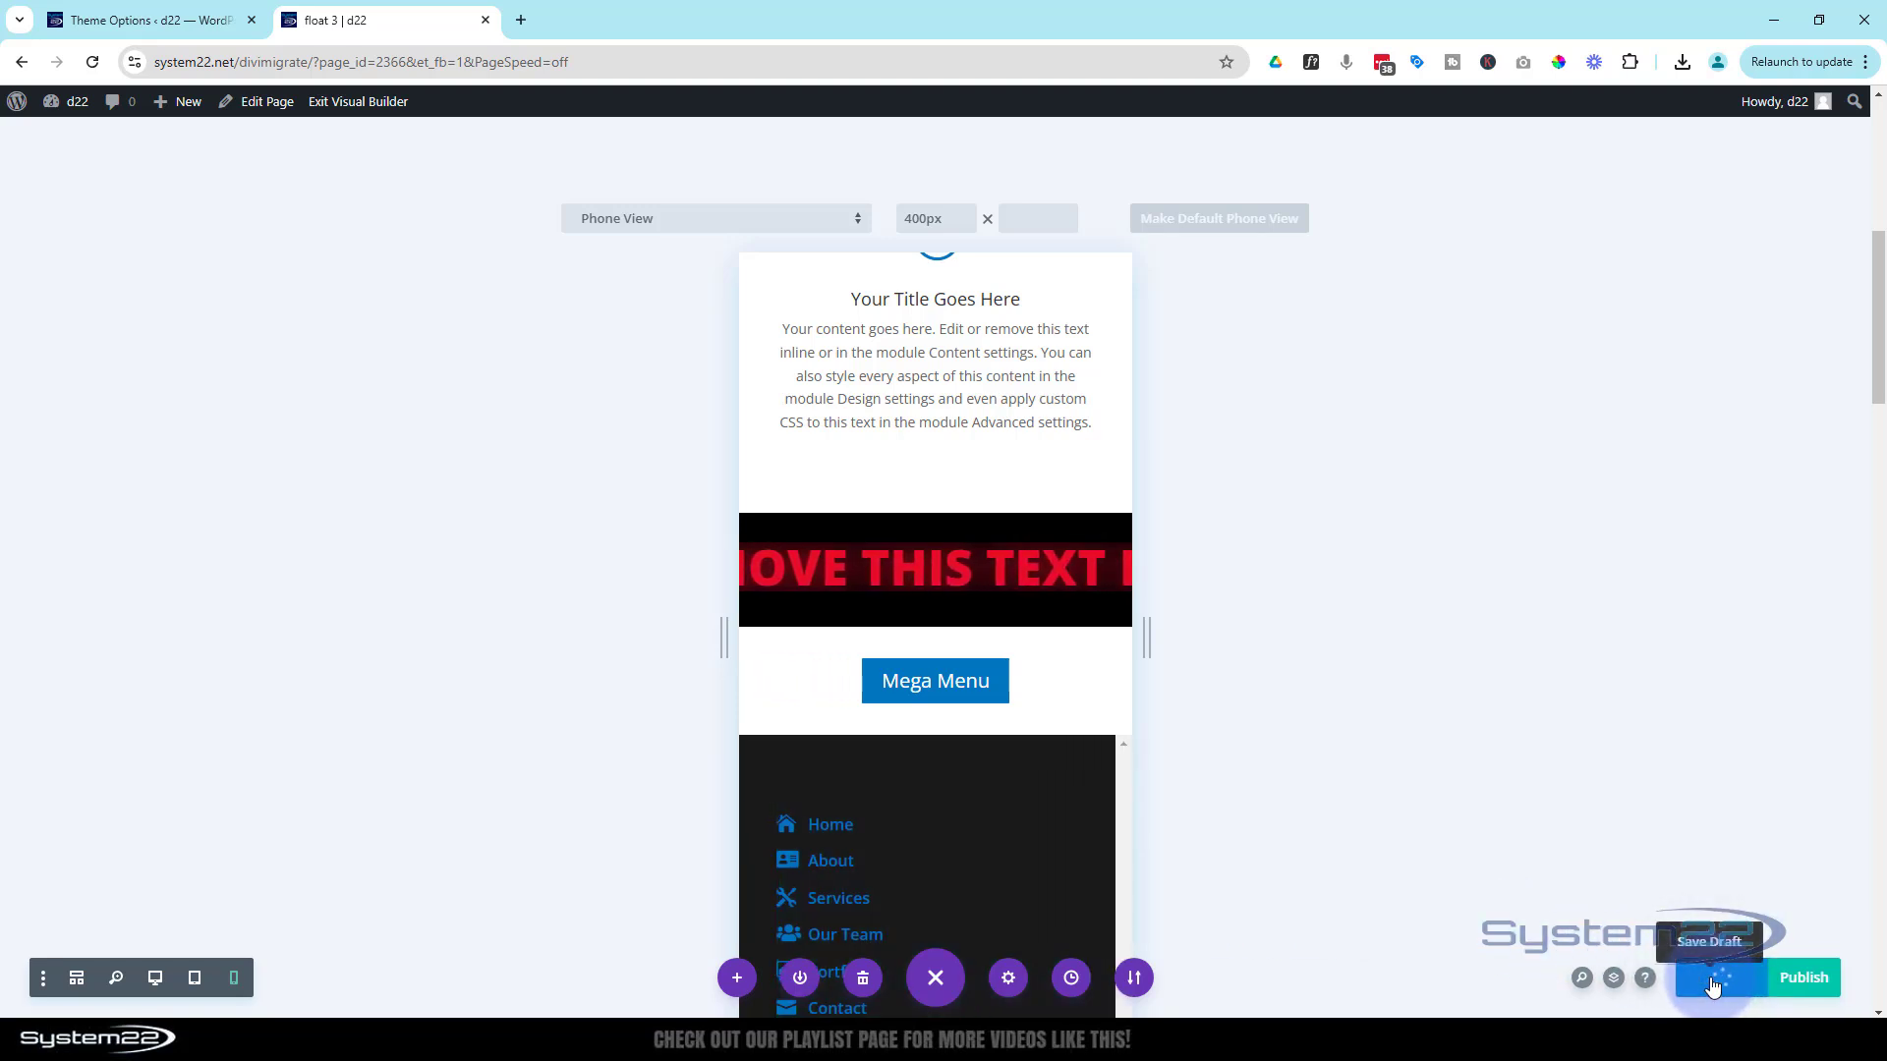
left_click(338, 107)
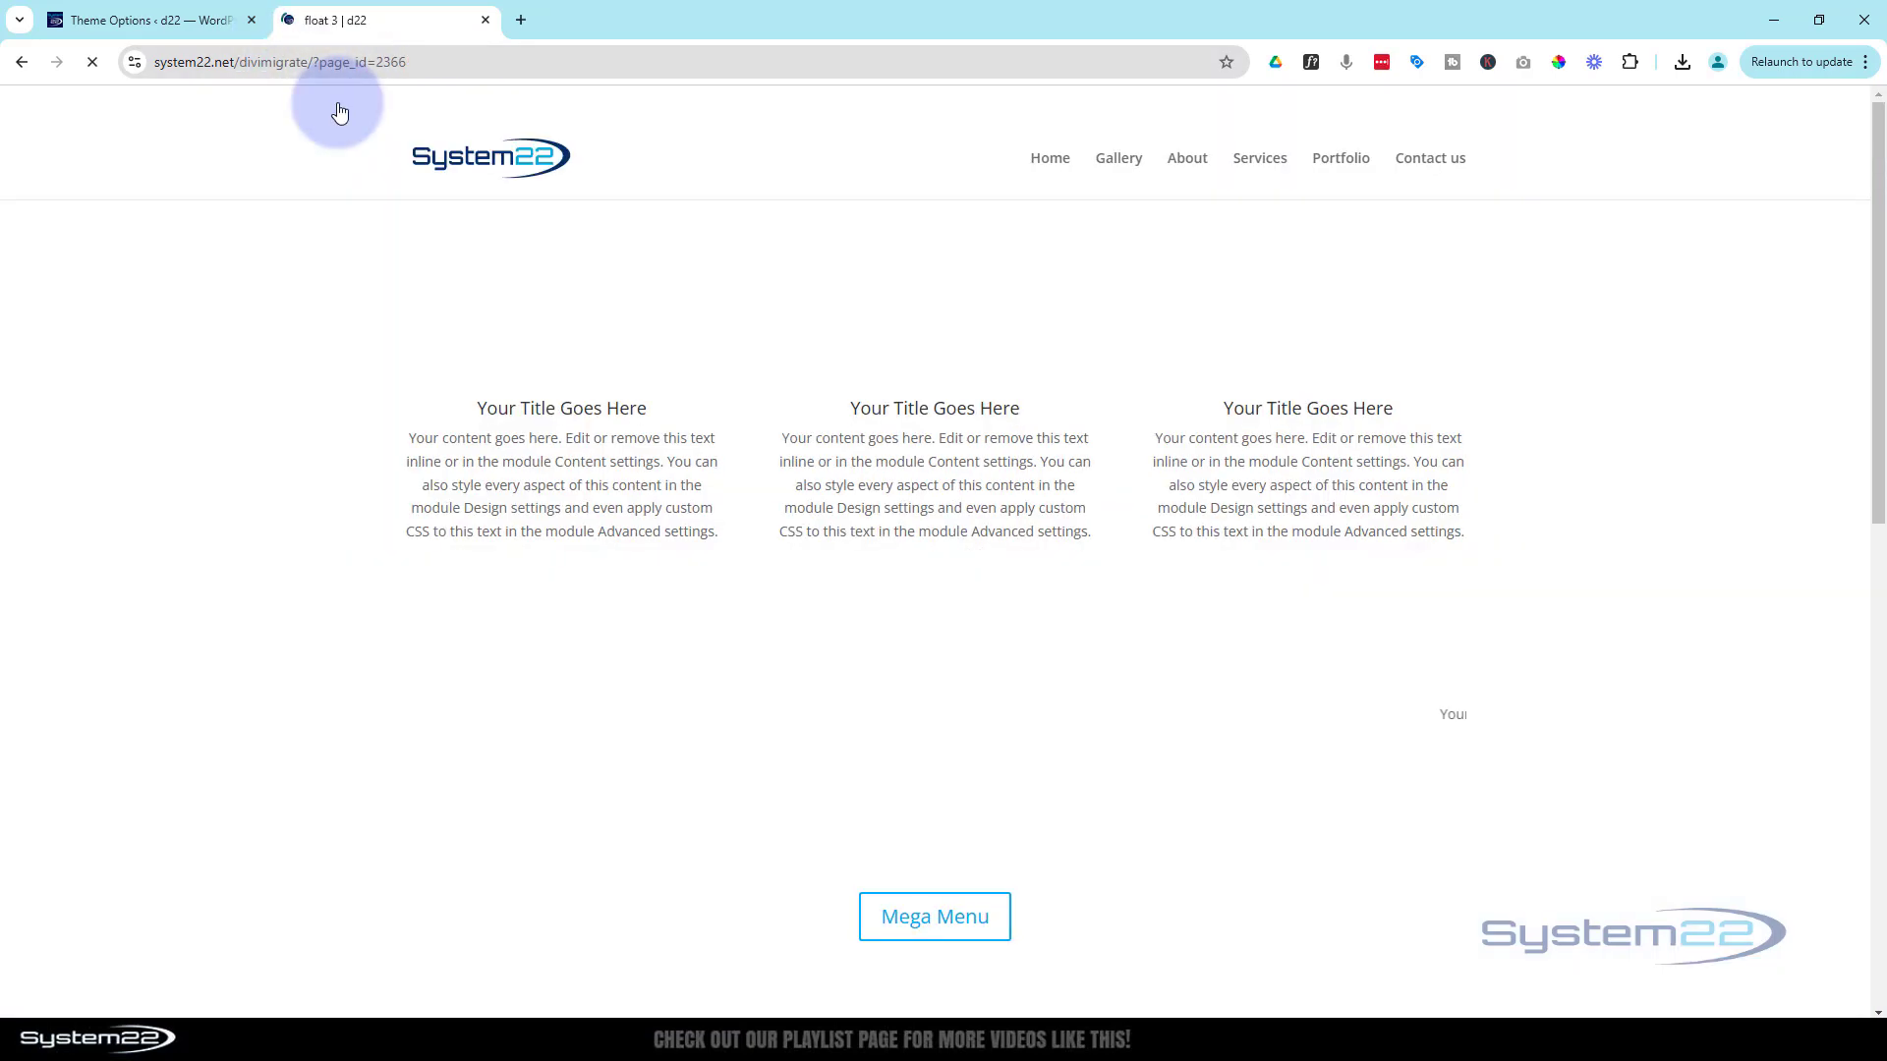